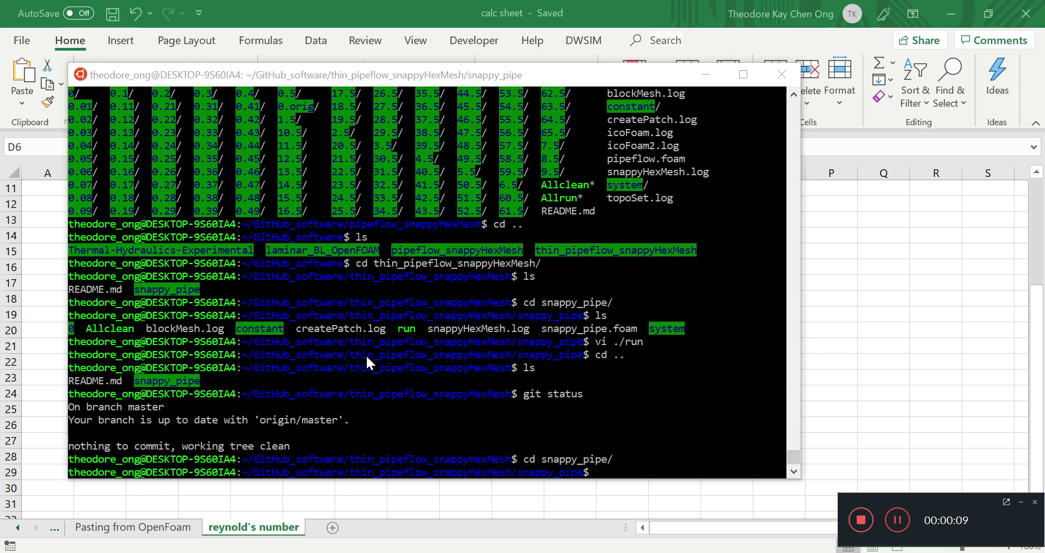
# - List the snappy_pipe folder, then move into constant and list its contents
pyautogui.click(522, 426)
pyautogui.click(619, 421)
pyautogui.write('l')
pyautogui.press('Return')
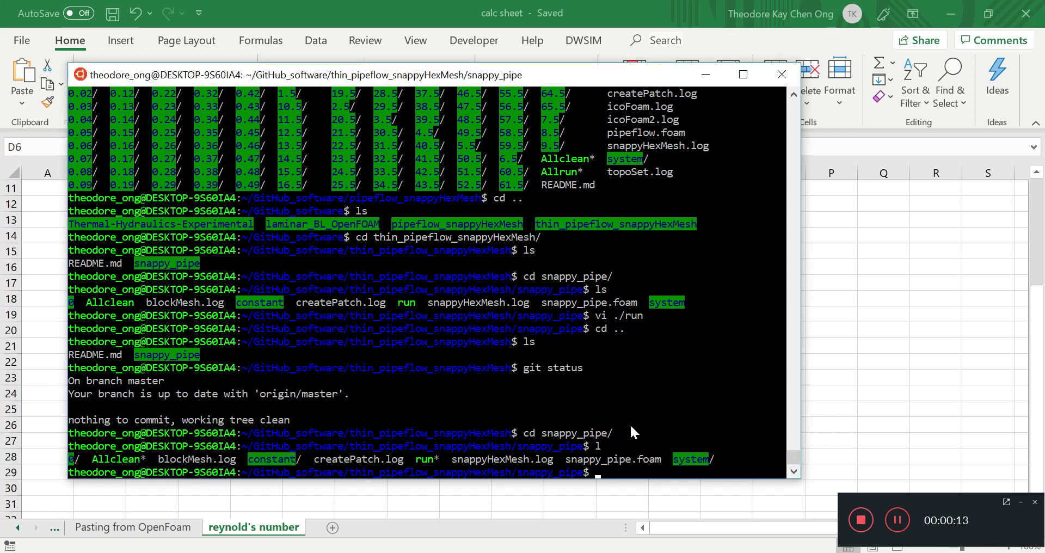
pyautogui.write('cd constant')
pyautogui.press('Return')
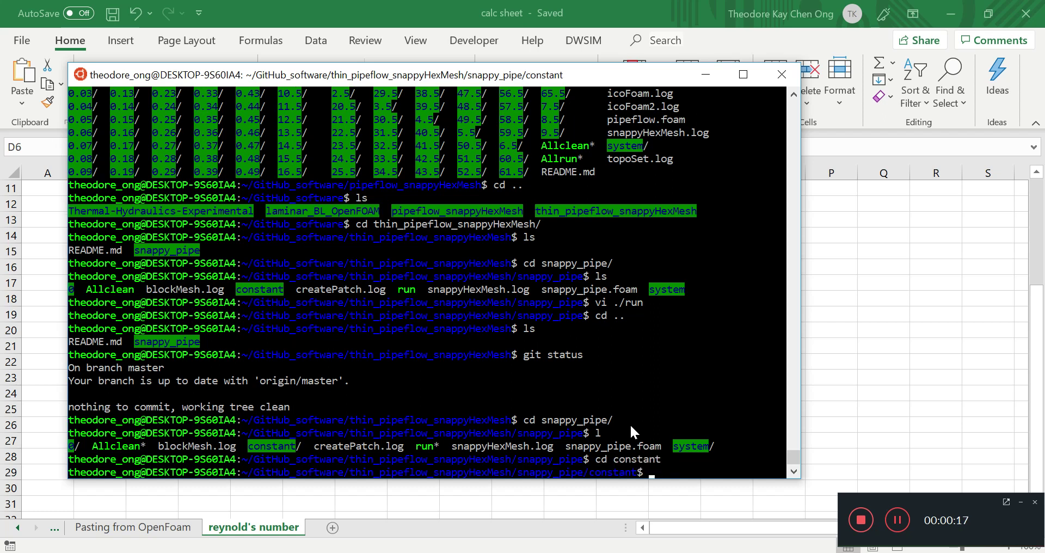
pyautogui.write('ls')
pyautogui.press('Return')
# - Enter the polyMesh folder, list its mesh files, and start a vi command for the boundary file
pyautogui.write('cd po')
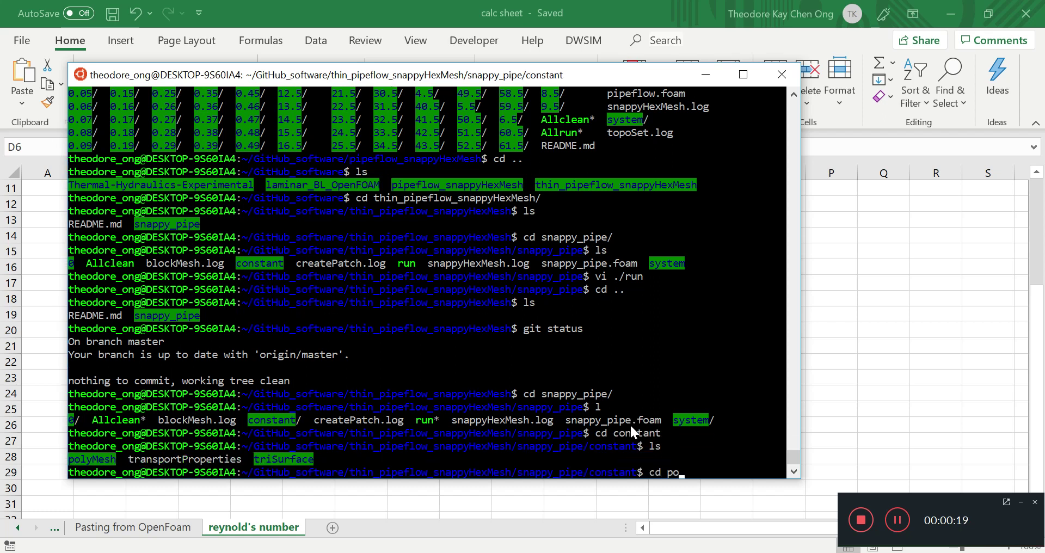
pyautogui.write('ly')
pyautogui.press('Return')
pyautogui.write('cd pol')
pyautogui.press('Tab')
pyautogui.press('Return')
pyautogui.write('ls')
pyautogui.press('Return')
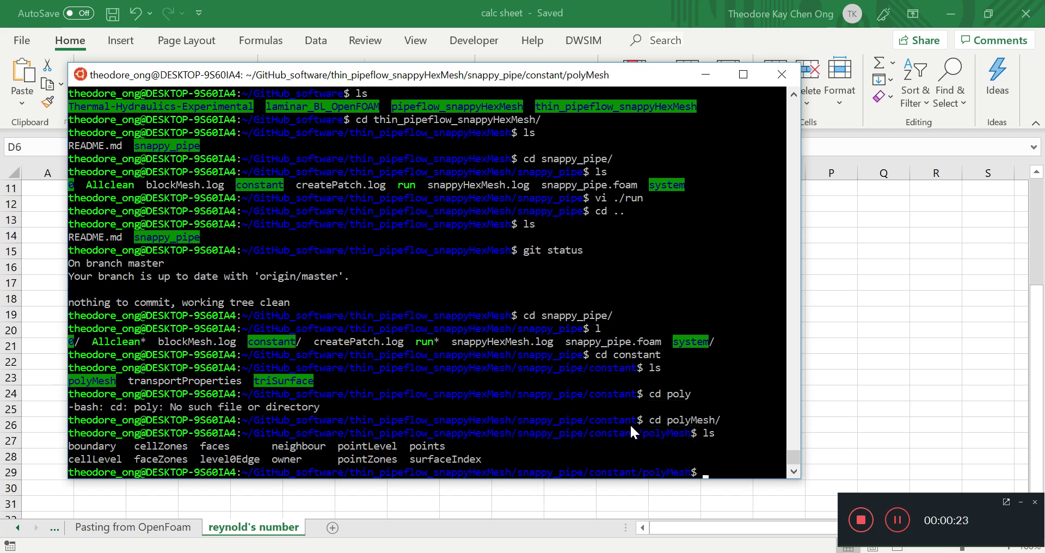
pyautogui.write('vi b')
pyautogui.press('Tab')
# - Open the boundary file in vi and highlight the topPatch, wall and bottomPatch entries
pyautogui.press('Return')
pyautogui.moveTo(87, 184); pyautogui.dragTo(135, 185)
pyautogui.moveTo(91, 264); pyautogui.dragTo(117, 266)
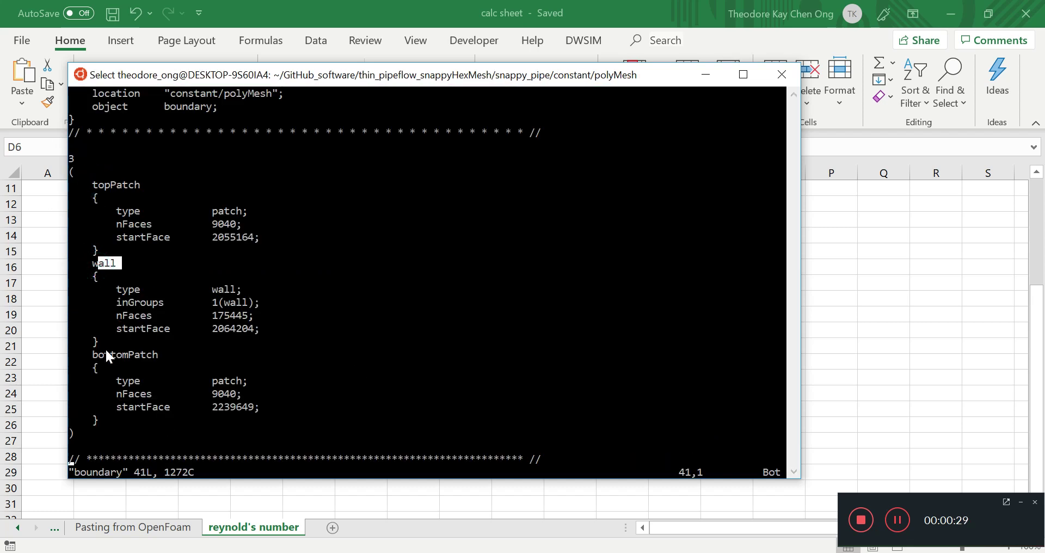
pyautogui.moveTo(93, 354); pyautogui.dragTo(158, 357)
pyautogui.click(251, 394)
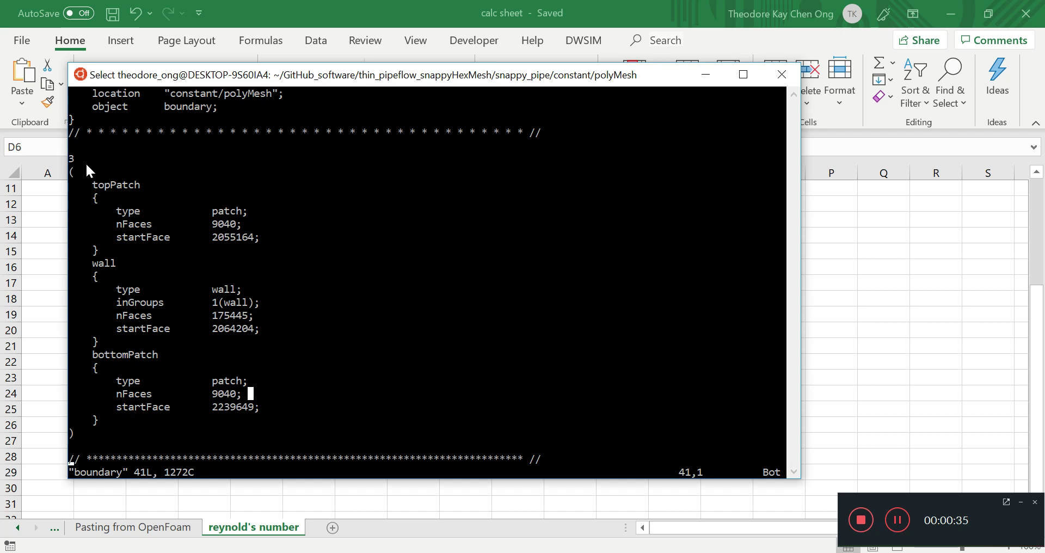
pyautogui.moveTo(86, 182); pyautogui.dragTo(262, 240)
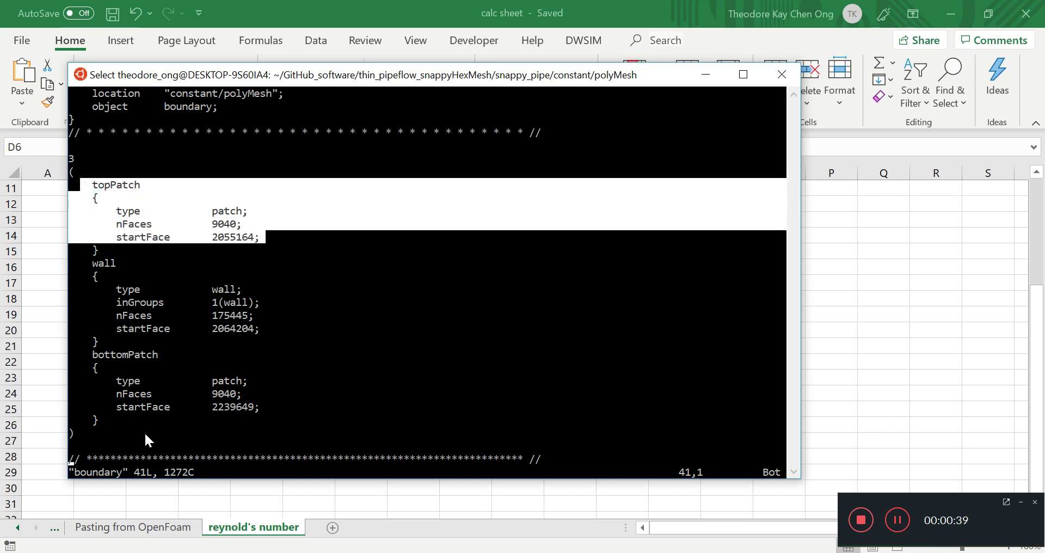
pyautogui.moveTo(254, 407); pyautogui.dragTo(39, 355)
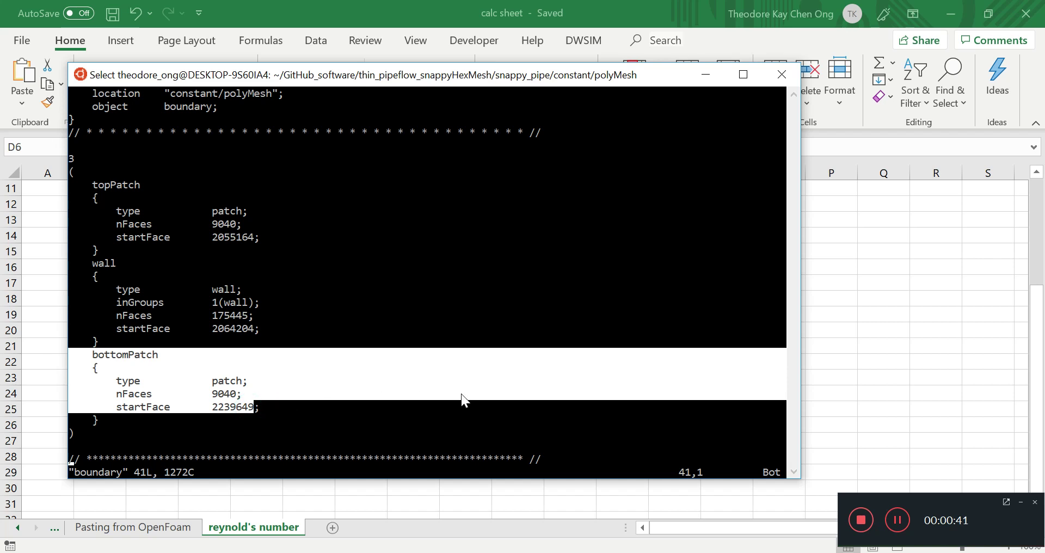
pyautogui.hotkey('ctrl', 'c')
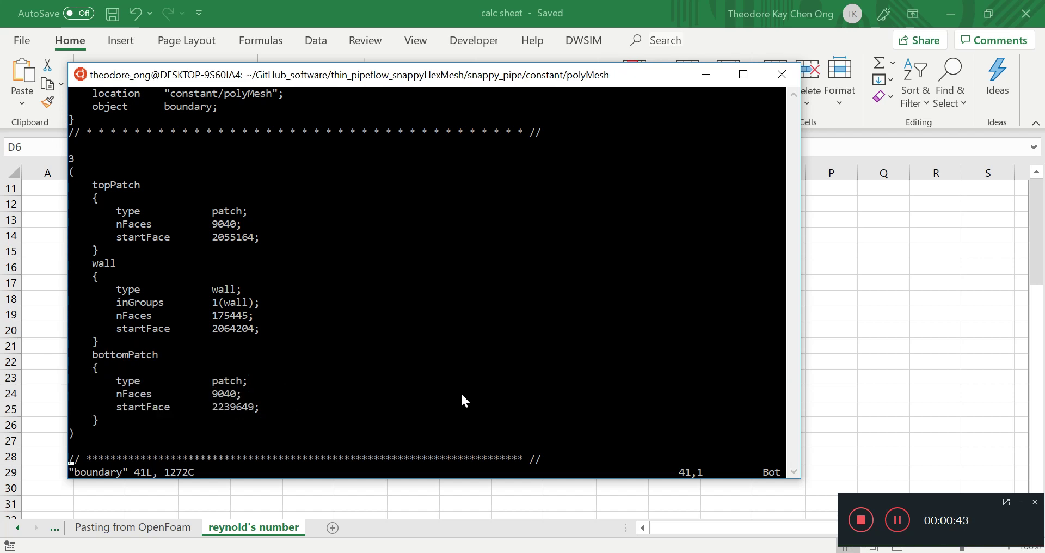
# - Quit vi with :q and refocus the terminal at the polyMesh prompt
pyautogui.write(':qa!')
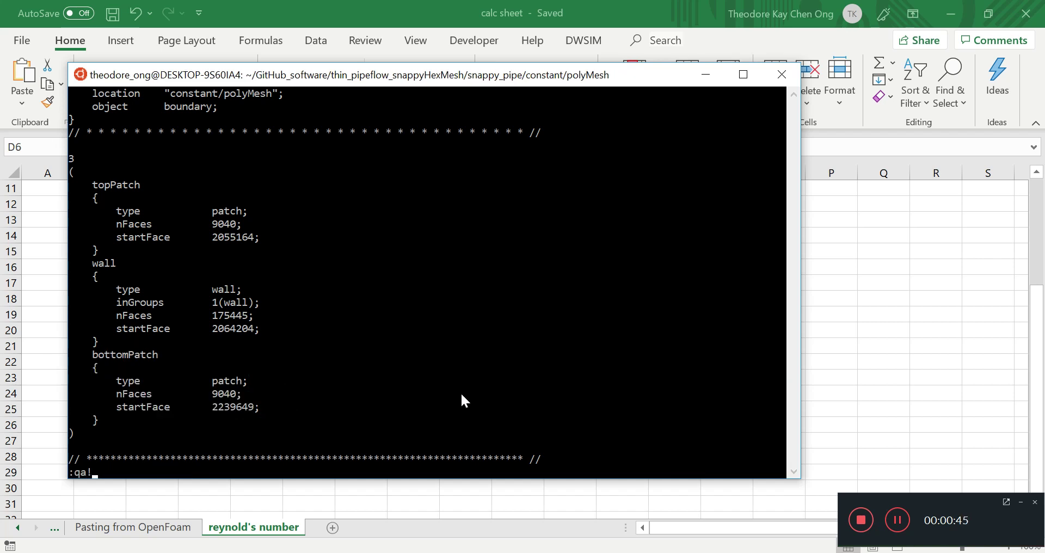
pyautogui.press('Return')
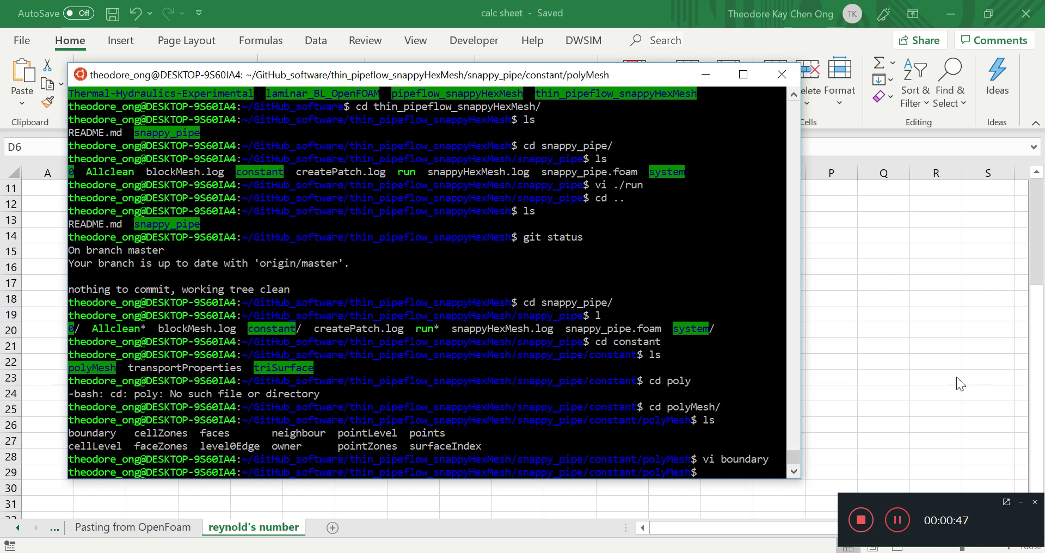
pyautogui.click(891, 535)
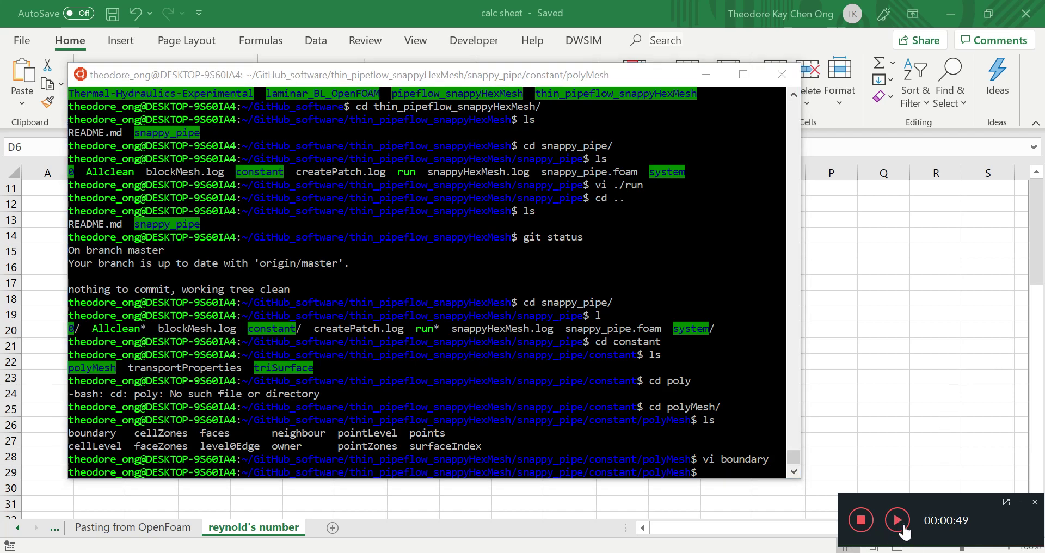
pyautogui.click(690, 383)
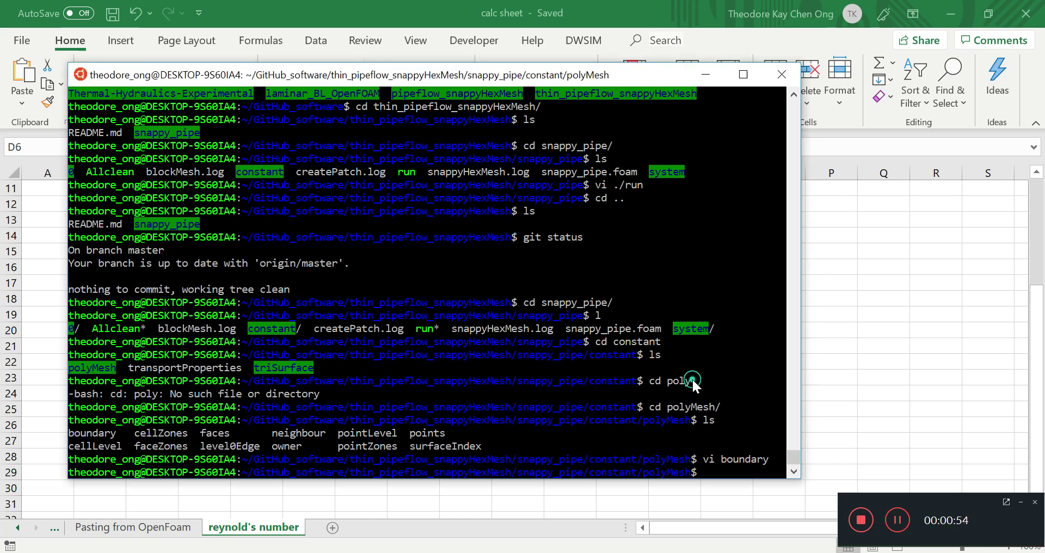
pyautogui.click(736, 473)
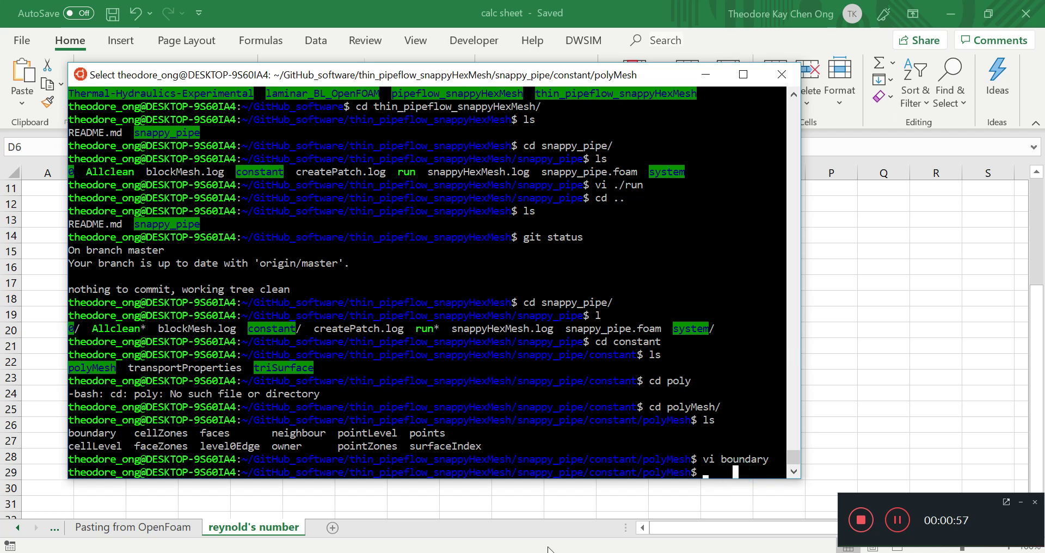
# - In Paint, erase the old drawing and draw an oval for the pipe opening
pyautogui.hotkey('alt', 'Tab')
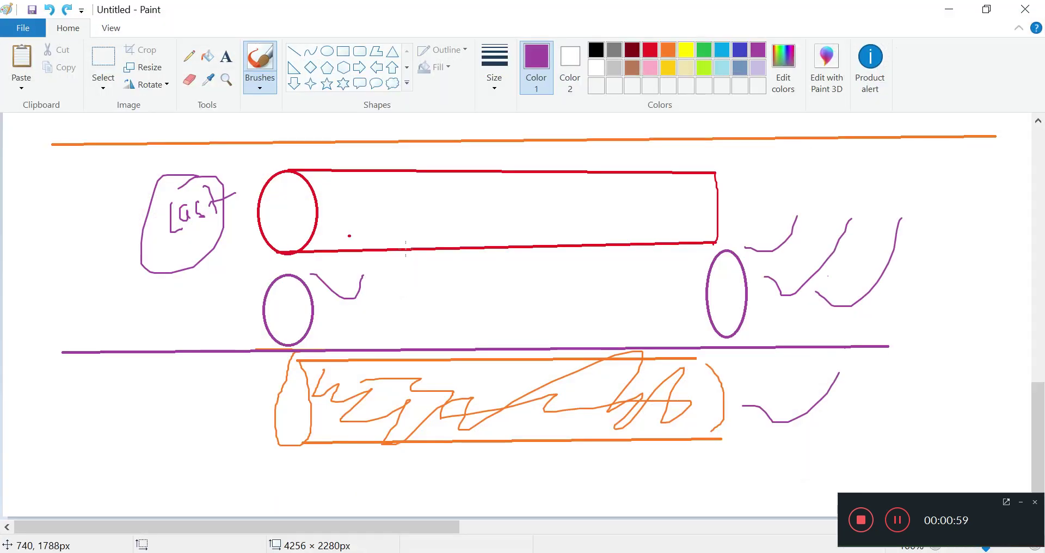
pyautogui.hotkey('ctrl', 'a')
pyautogui.press('Delete')
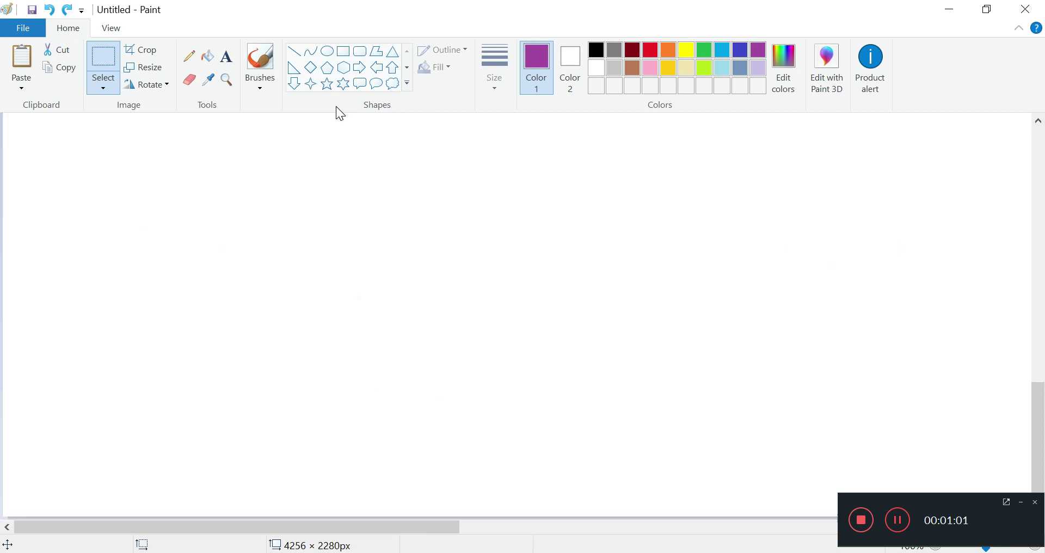
pyautogui.click(328, 52)
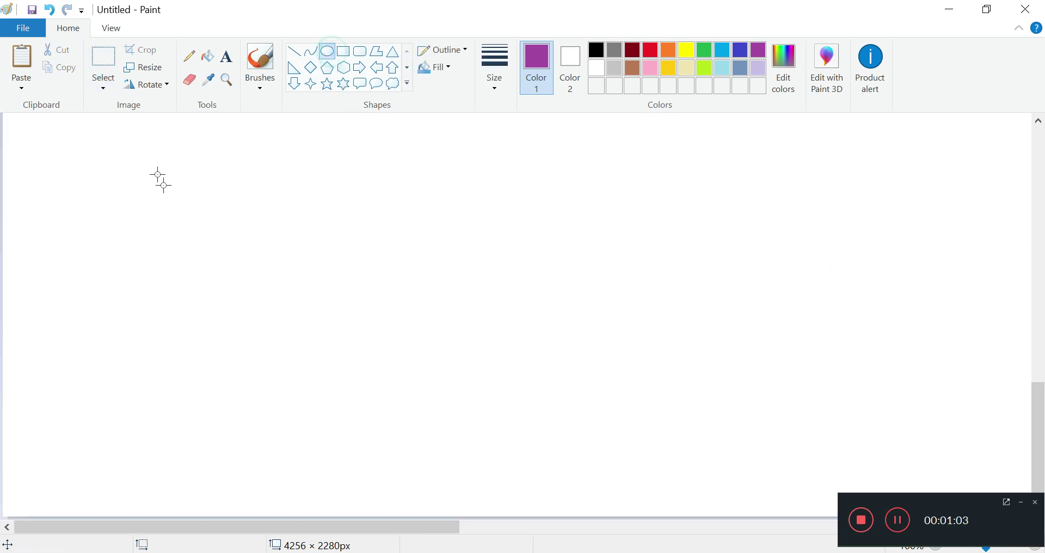
pyautogui.moveTo(158, 175); pyautogui.dragTo(253, 333)
pyautogui.click(374, 276)
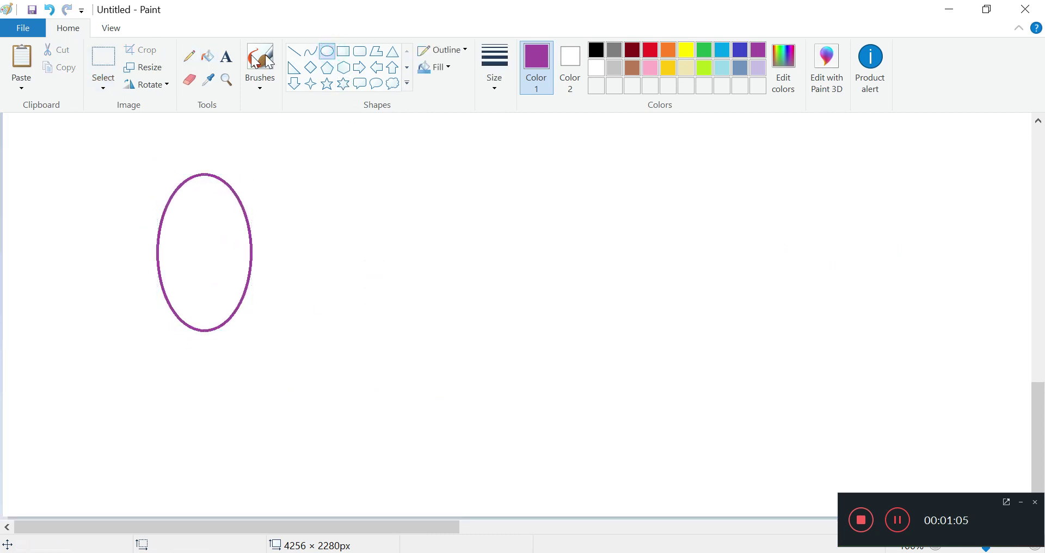
# - Draw the pipe's top and bottom edges and close its far end freehand
pyautogui.click(294, 52)
pyautogui.moveTo(202, 176); pyautogui.dragTo(680, 178)
pyautogui.moveTo(205, 330); pyautogui.dragTo(706, 331)
pyautogui.click(261, 61)
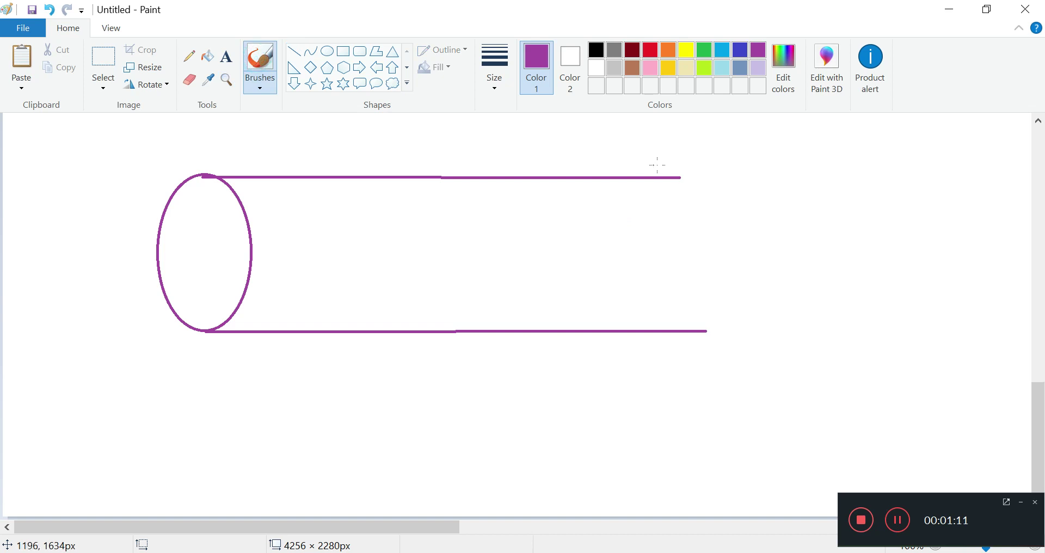
pyautogui.moveTo(681, 178)
pyautogui.mouseDown()
pyautogui.moveTo(731, 285)
pyautogui.moveTo(709, 339)
pyautogui.mouseUp()
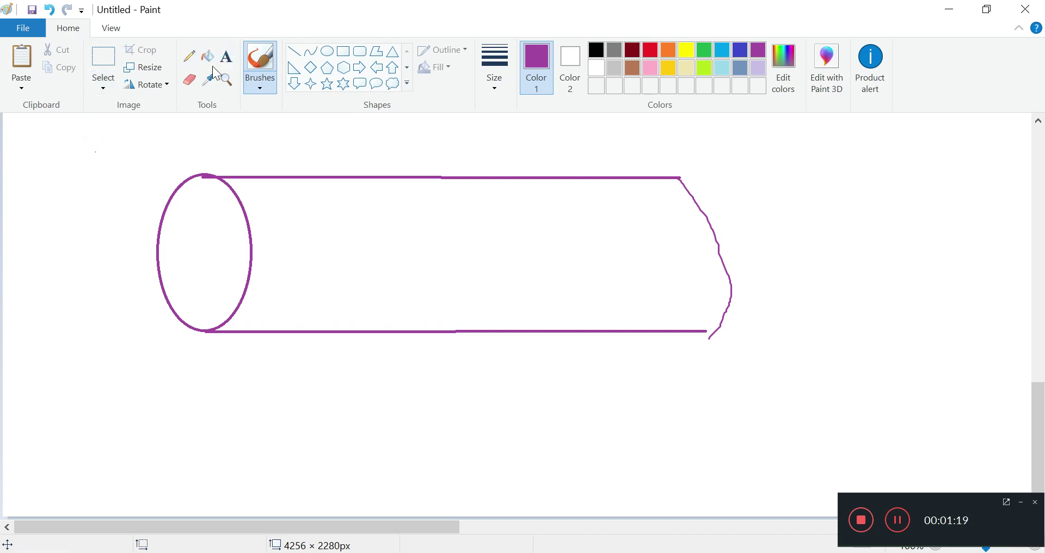
# - Add the label 'entry region of a pipe' above the pipe
pyautogui.click(226, 57)
pyautogui.click(121, 117)
pyautogui.write('entry region of a pi')
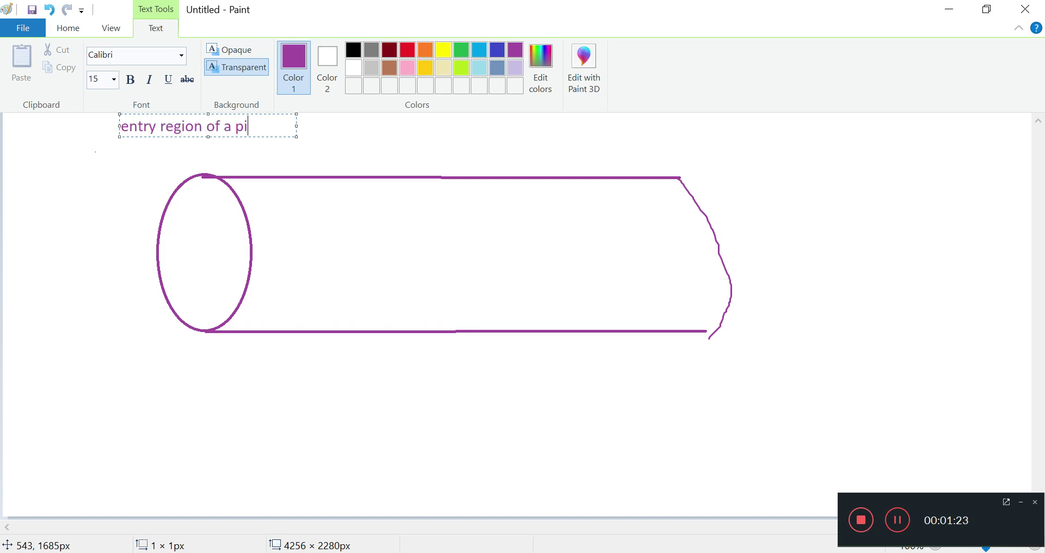
pyautogui.write('pe')
pyautogui.click(263, 313)
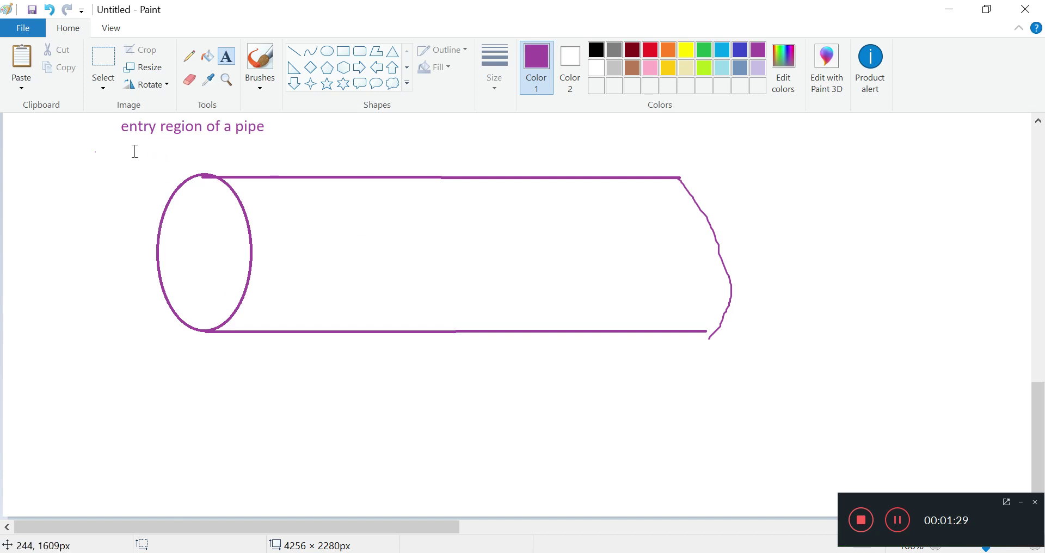
pyautogui.click(257, 57)
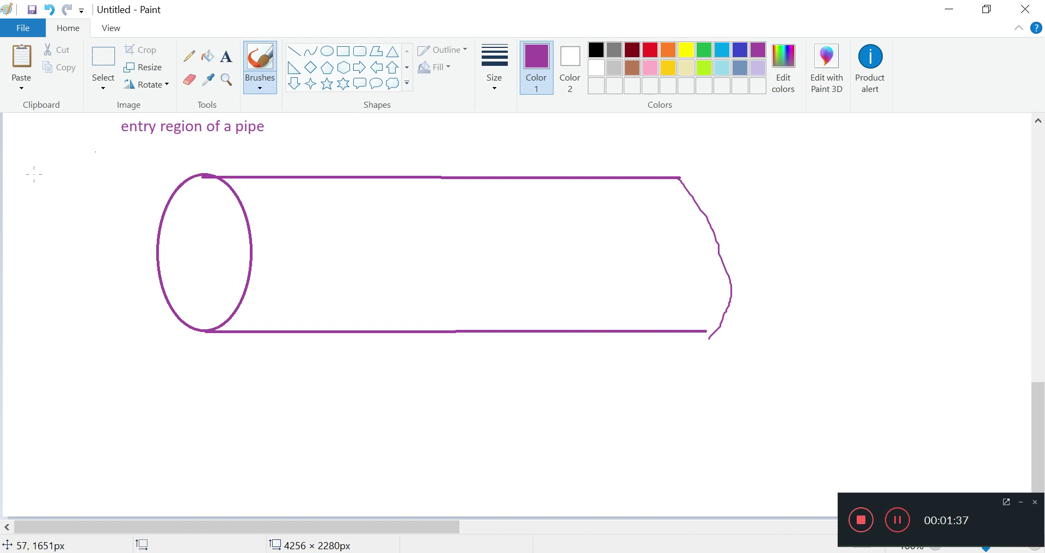
# - Draw inflow arrows left of the pipe and write the u m/s velocity label
pyautogui.moveTo(39, 179)
pyautogui.mouseDown()
pyautogui.moveTo(95, 178)
pyautogui.moveTo(79, 186)
pyautogui.moveTo(94, 202)
pyautogui.moveTo(85, 210)
pyautogui.mouseUp()
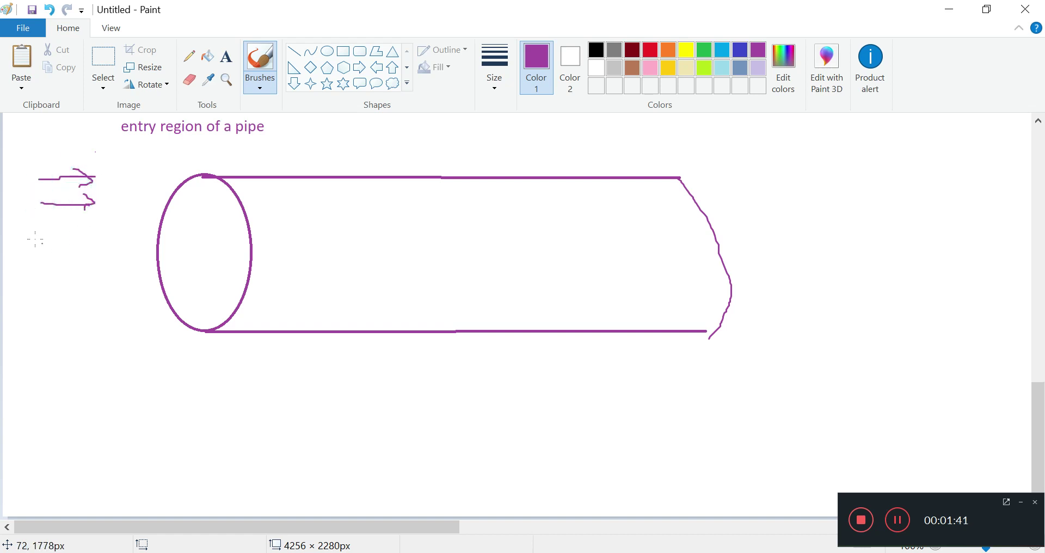
pyautogui.moveTo(34, 235)
pyautogui.mouseDown()
pyautogui.moveTo(90, 235)
pyautogui.moveTo(88, 225)
pyautogui.moveTo(104, 234)
pyautogui.moveTo(78, 257)
pyautogui.moveTo(111, 274)
pyautogui.mouseUp()
pyautogui.moveTo(83, 260)
pyautogui.mouseDown()
pyautogui.moveTo(56, 318)
pyautogui.moveTo(85, 314)
pyautogui.moveTo(75, 300)
pyautogui.moveTo(84, 303)
pyautogui.moveTo(68, 319)
pyautogui.mouseUp()
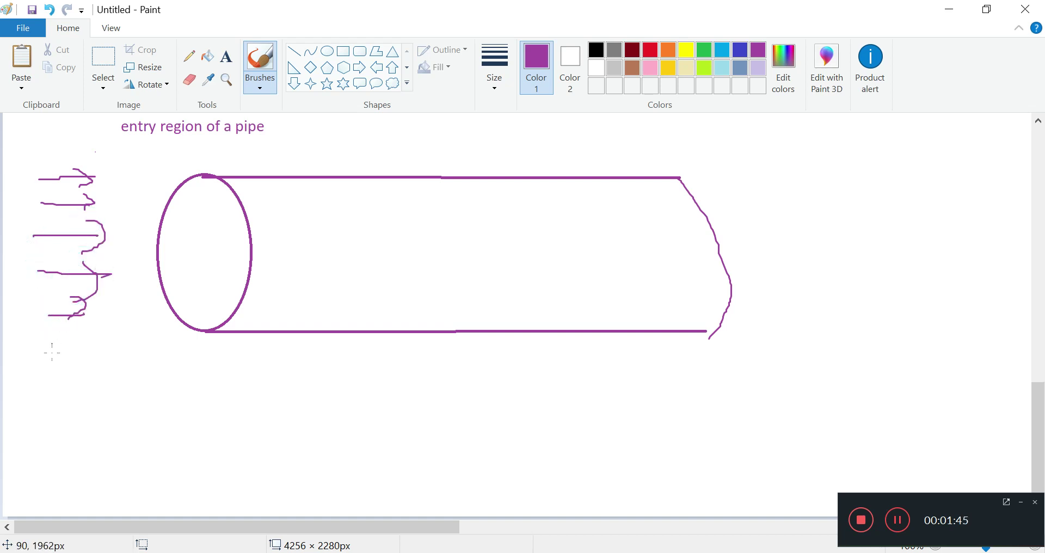
pyautogui.moveTo(38, 373)
pyautogui.mouseDown()
pyautogui.moveTo(37, 358)
pyautogui.moveTo(61, 345)
pyautogui.moveTo(104, 382)
pyautogui.moveTo(114, 370)
pyautogui.mouseUp()
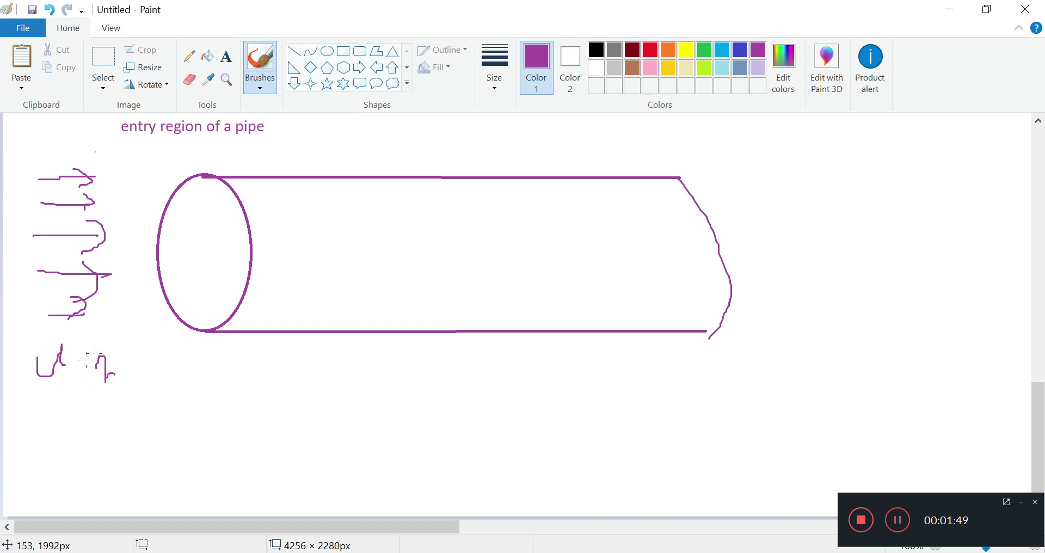
pyautogui.hotkey('ctrl', 'z')
pyautogui.moveTo(93, 364)
pyautogui.mouseDown()
pyautogui.moveTo(108, 345)
pyautogui.moveTo(120, 379)
pyautogui.mouseUp()
pyautogui.moveTo(148, 349); pyautogui.dragTo(143, 371)
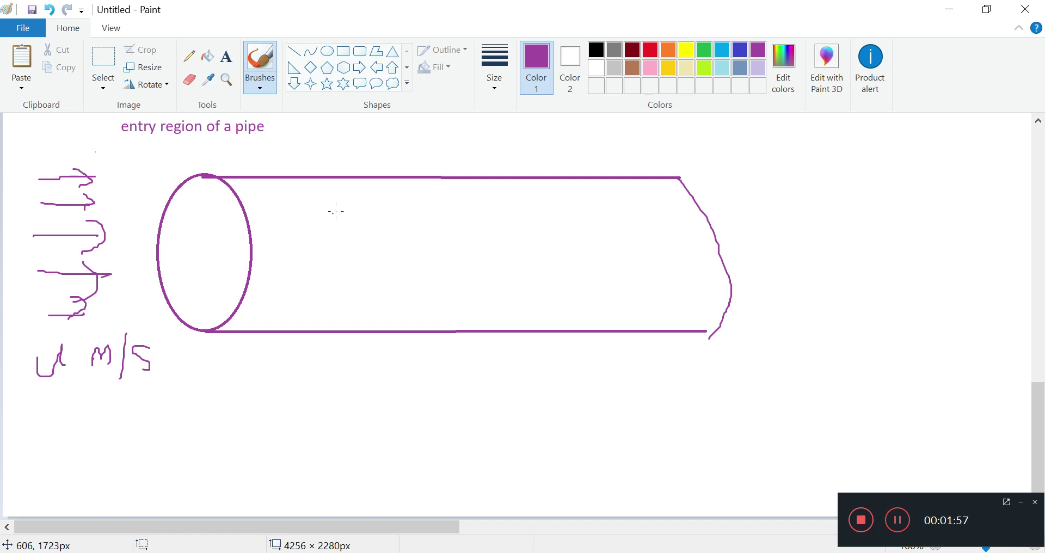
# - Draw a dashed line, a curved velocity profile and the FD label inside the pipe
pyautogui.moveTo(347, 135); pyautogui.dragTo(357, 238)
pyautogui.moveTo(359, 256); pyautogui.dragTo(362, 313)
pyautogui.moveTo(367, 329); pyautogui.dragTo(369, 357)
pyautogui.click(377, 383)
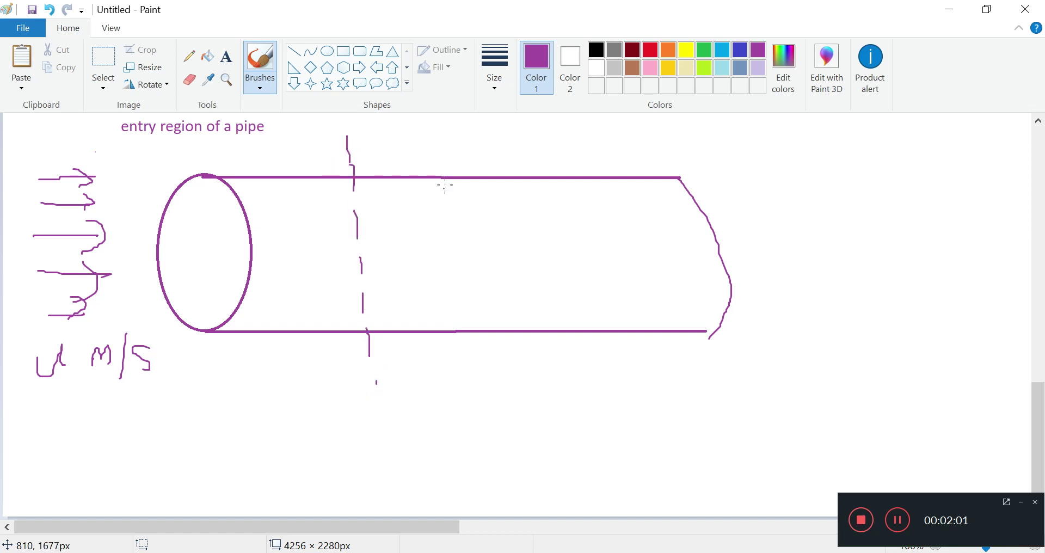
pyautogui.moveTo(440, 177)
pyautogui.mouseDown()
pyautogui.moveTo(506, 195)
pyautogui.moveTo(533, 265)
pyautogui.moveTo(498, 320)
pyautogui.moveTo(457, 330)
pyautogui.mouseUp()
pyautogui.moveTo(434, 143); pyautogui.dragTo(463, 359)
pyautogui.moveTo(551, 220)
pyautogui.mouseDown()
pyautogui.moveTo(552, 271)
pyautogui.moveTo(564, 225)
pyautogui.moveTo(587, 243)
pyautogui.moveTo(588, 263)
pyautogui.mouseUp()
pyautogui.moveTo(593, 227)
pyautogui.mouseDown()
pyautogui.moveTo(634, 236)
pyautogui.moveTo(598, 264)
pyautogui.mouseUp()
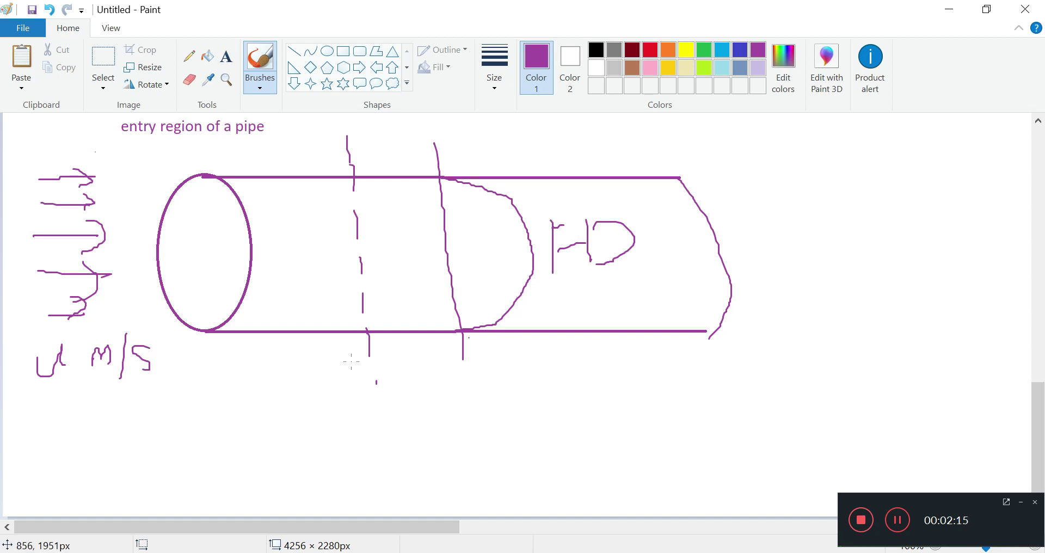
# - Draw a length arrow under the pipe labelled 40 m
pyautogui.moveTo(196, 393)
pyautogui.mouseDown()
pyautogui.moveTo(714, 388)
pyautogui.moveTo(688, 371)
pyautogui.moveTo(708, 385)
pyautogui.moveTo(622, 425)
pyautogui.mouseUp()
pyautogui.moveTo(215, 369)
pyautogui.mouseDown()
pyautogui.moveTo(185, 399)
pyautogui.moveTo(223, 423)
pyautogui.mouseUp()
pyautogui.moveTo(350, 427)
pyautogui.mouseDown()
pyautogui.moveTo(392, 443)
pyautogui.moveTo(387, 464)
pyautogui.mouseUp()
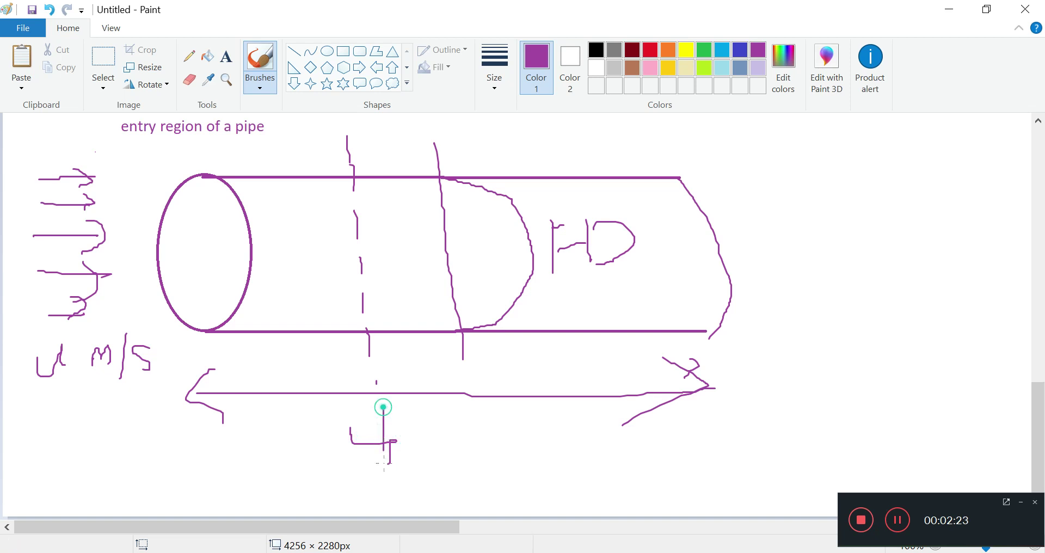
pyautogui.moveTo(383, 407); pyautogui.dragTo(384, 466)
pyautogui.moveTo(413, 433)
pyautogui.mouseDown()
pyautogui.moveTo(440, 457)
pyautogui.moveTo(418, 432)
pyautogui.moveTo(461, 466)
pyautogui.moveTo(490, 458)
pyautogui.moveTo(502, 471)
pyautogui.mouseUp()
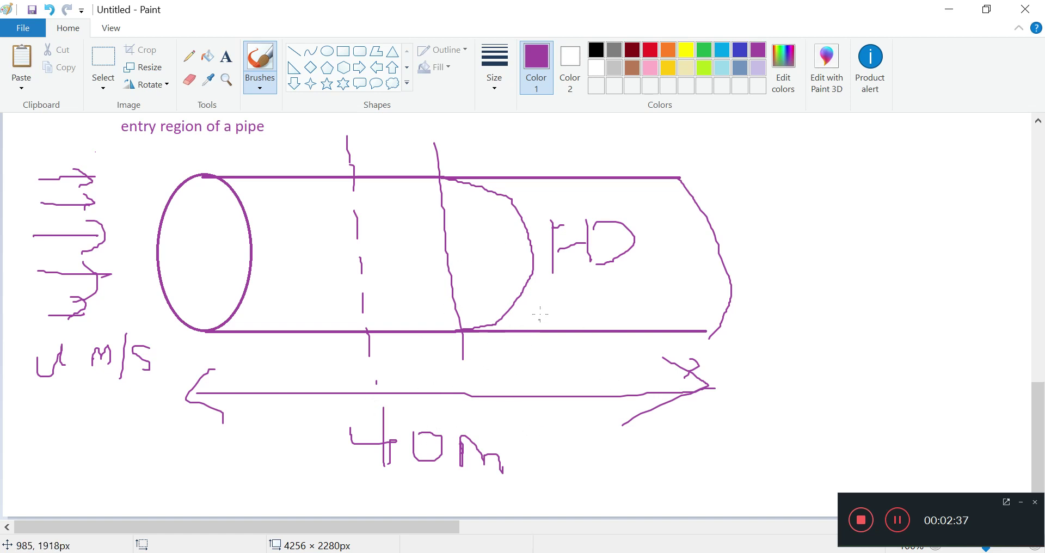
# - Underline the FD label and the u m/s inlet velocity label
pyautogui.moveTo(539, 303); pyautogui.dragTo(659, 297)
pyautogui.moveTo(551, 226); pyautogui.dragTo(579, 222)
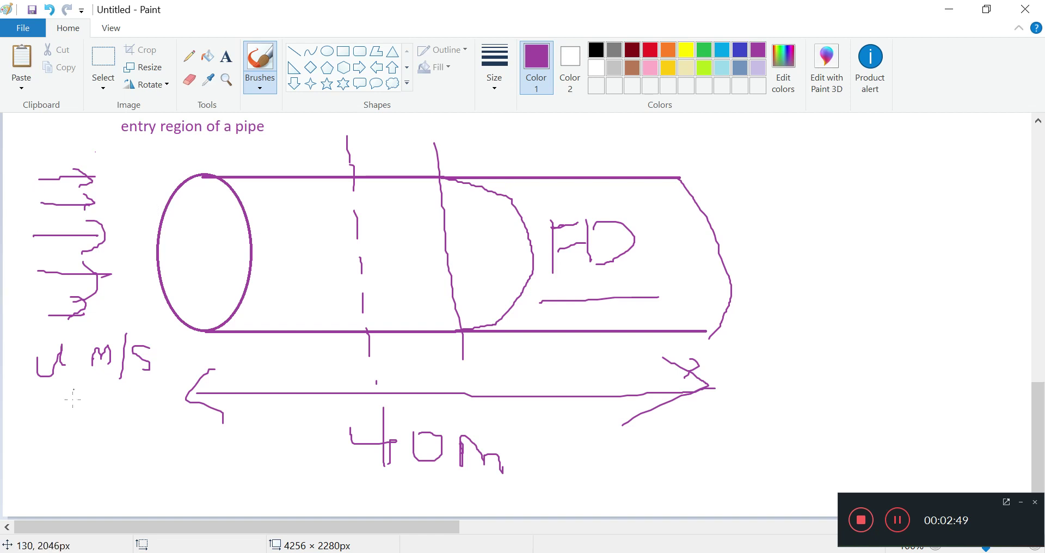
pyautogui.moveTo(27, 406); pyautogui.dragTo(75, 405)
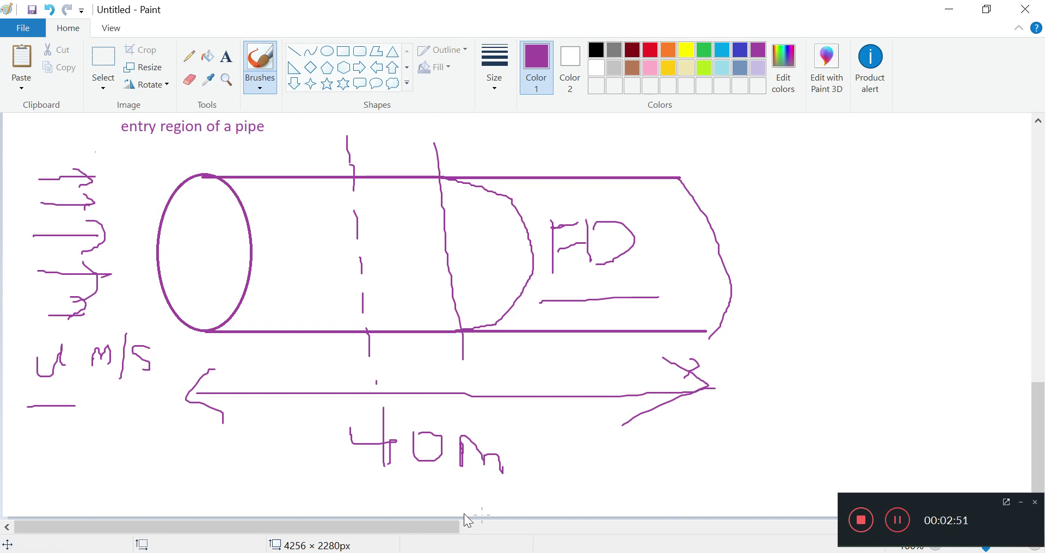
# - In the Kindle handbook, select lines of the entrance-region passage, including the turbulent entrance-length text
pyautogui.hotkey('alt', 'Tab')
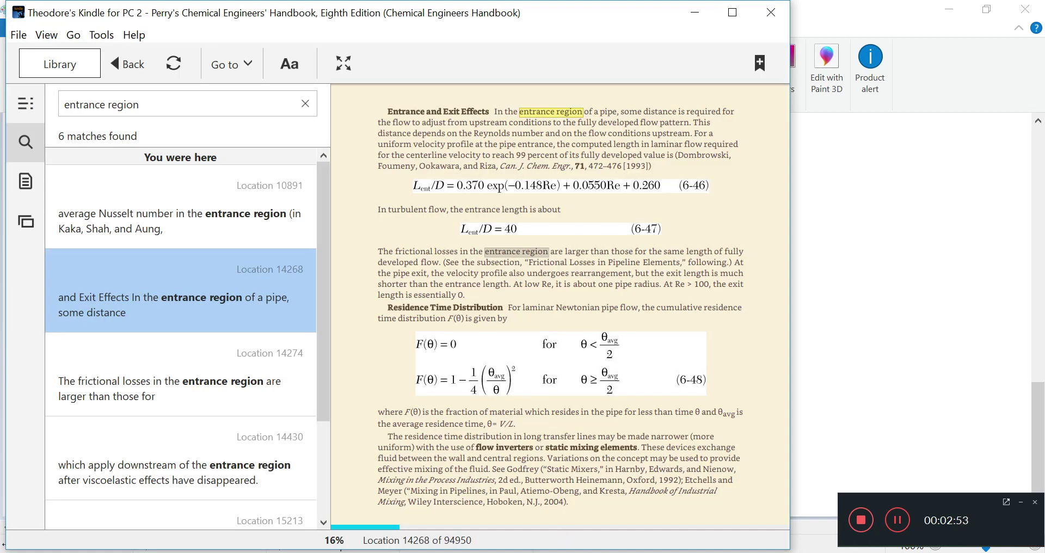
pyautogui.moveTo(417, 166); pyautogui.dragTo(645, 196)
pyautogui.click(645, 196)
pyautogui.moveTo(422, 184); pyautogui.dragTo(560, 210)
pyautogui.click(550, 194)
pyautogui.moveTo(388, 210); pyautogui.dragTo(684, 251)
pyautogui.click(709, 221)
# - In Excel's calc sheet, review the Re and L/D cells and the nu, D, u inputs
pyautogui.hotkey('alt', 'Tab')
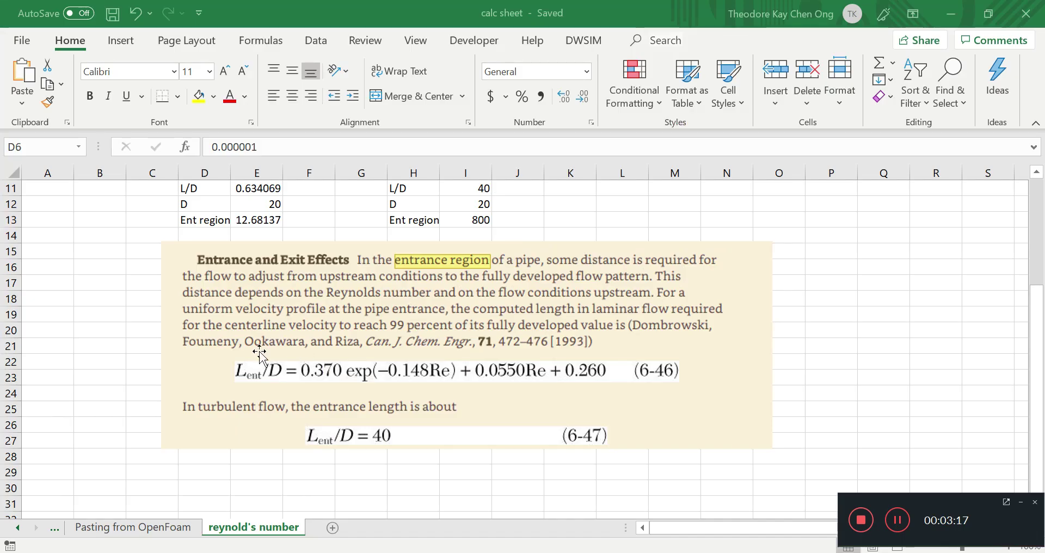
pyautogui.click(98, 344)
pyautogui.scroll(3, 109, 343)
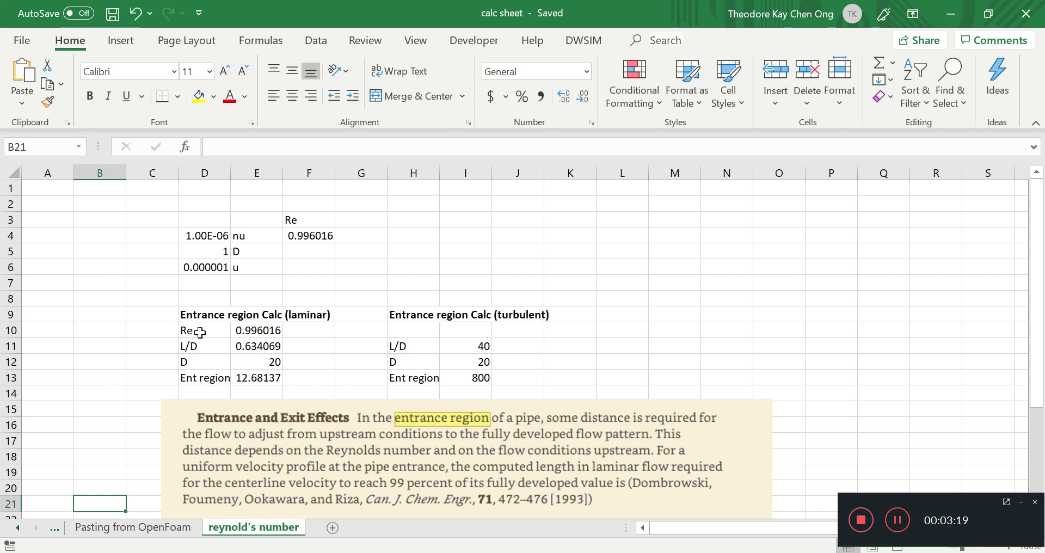
pyautogui.moveTo(200, 332); pyautogui.dragTo(262, 350)
pyautogui.click(301, 377)
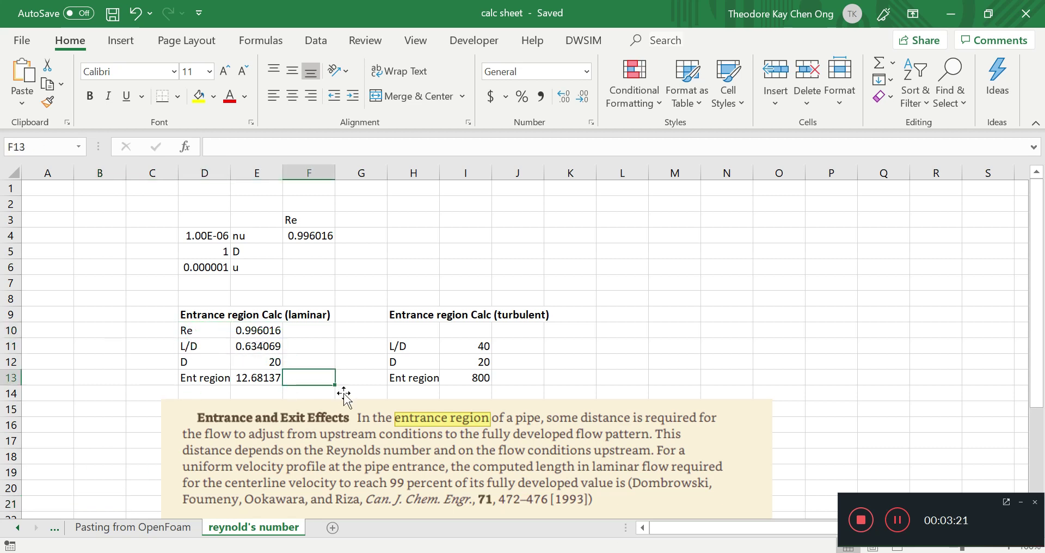
pyautogui.scroll(-3, 342, 325)
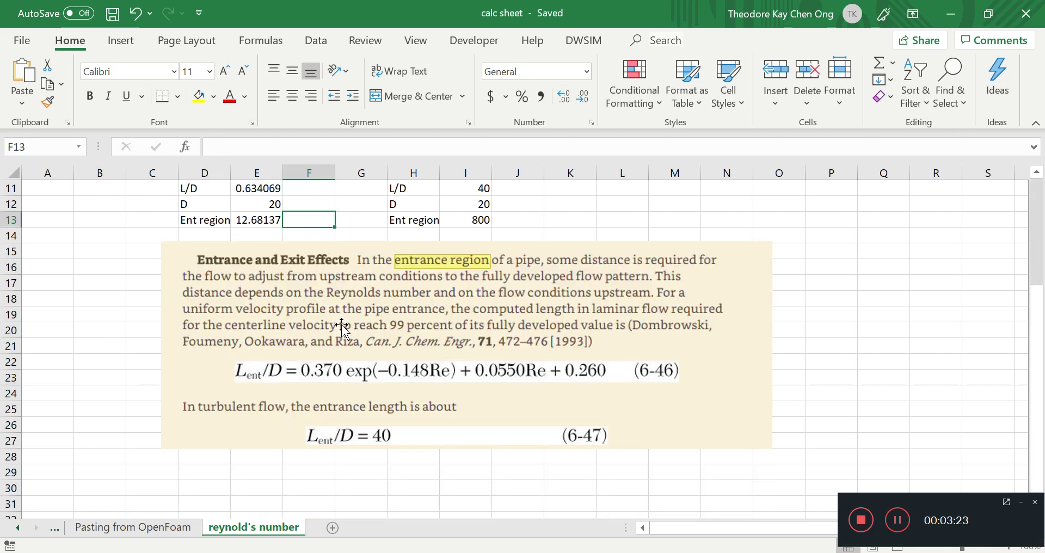
pyautogui.scroll(3, 342, 326)
pyautogui.scroll(-3, 342, 325)
pyautogui.scroll(2, 271, 375)
pyautogui.click(267, 267)
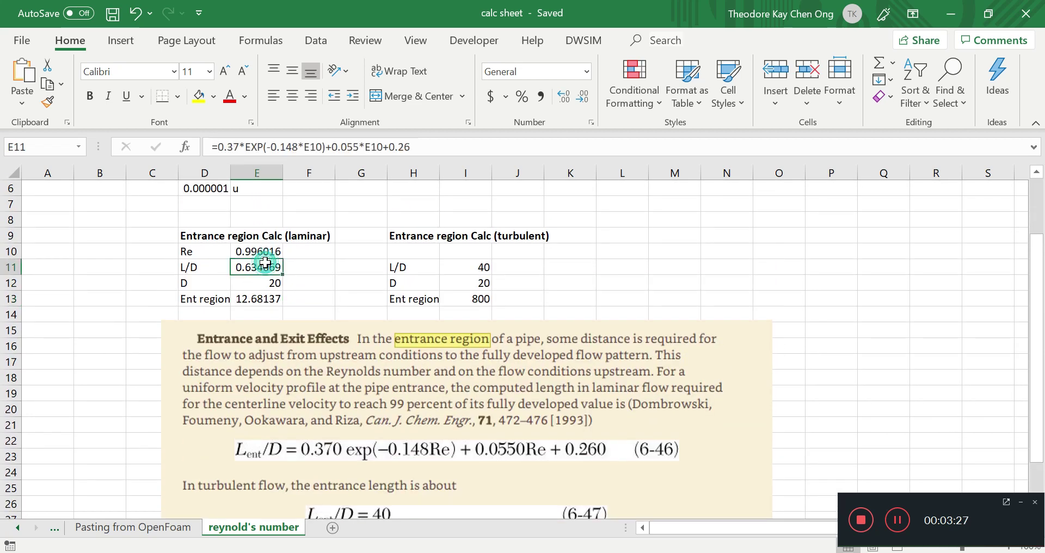
pyautogui.click(278, 253)
pyautogui.scroll(2, 272, 327)
pyautogui.moveTo(205, 236); pyautogui.dragTo(253, 264)
pyautogui.click(494, 296)
# - Inspect the u value, the Reynolds number formula in F4 and the laminar L/D formula
pyautogui.click(248, 251)
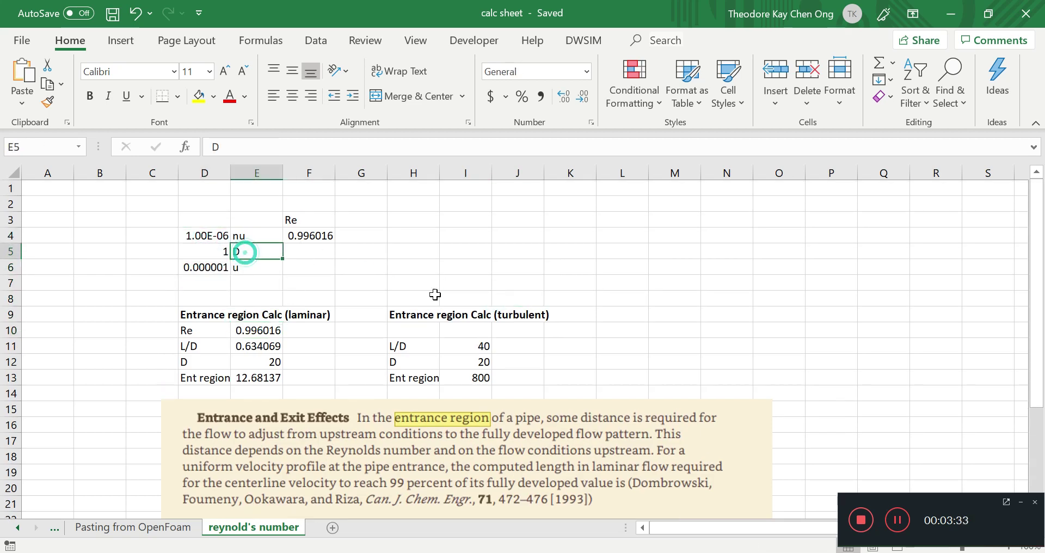
pyautogui.press('Up')
pyautogui.press('Down')
pyautogui.press('Down')
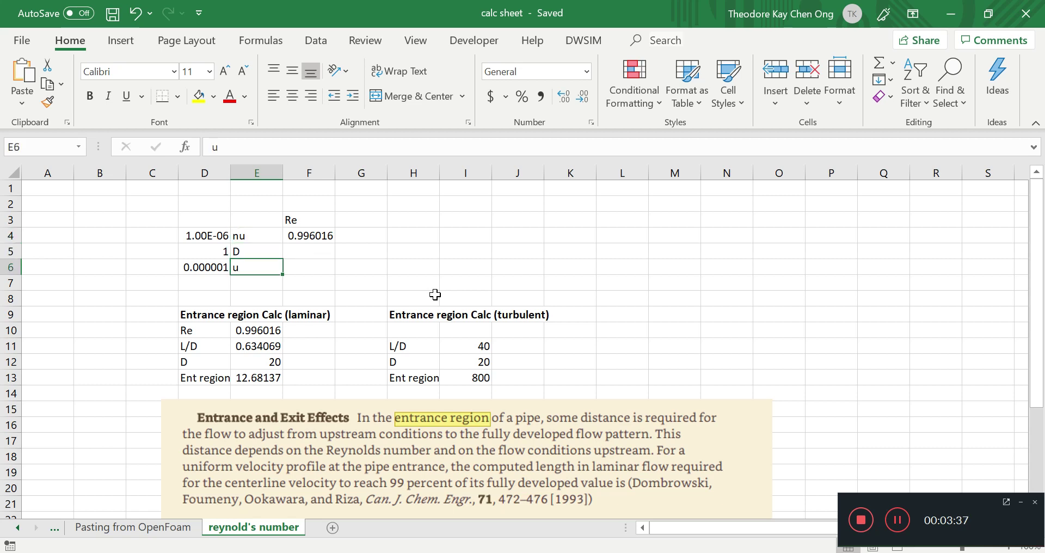
pyautogui.moveTo(187, 266); pyautogui.dragTo(268, 278)
pyautogui.click(271, 288)
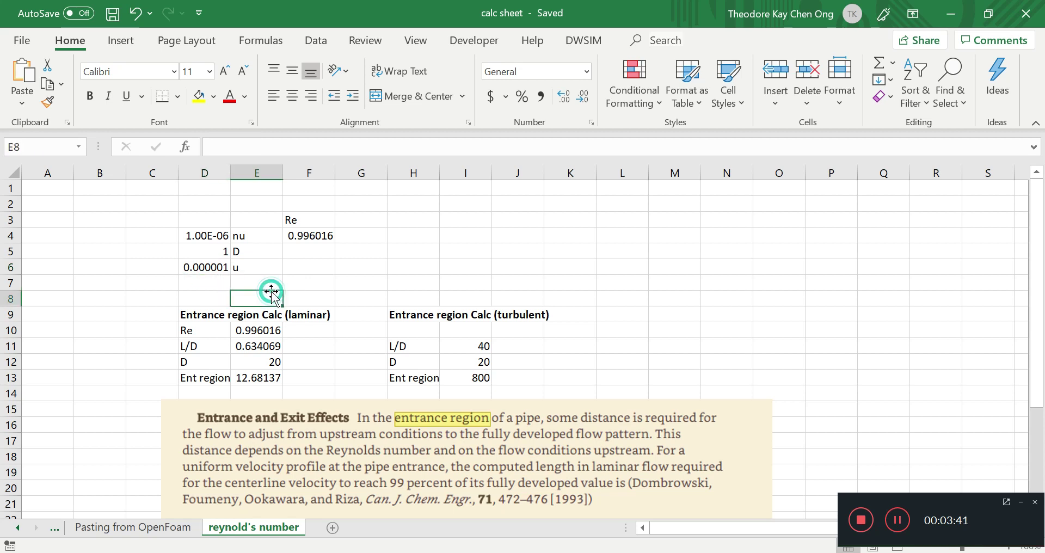
pyautogui.click(248, 264)
pyautogui.click(319, 234)
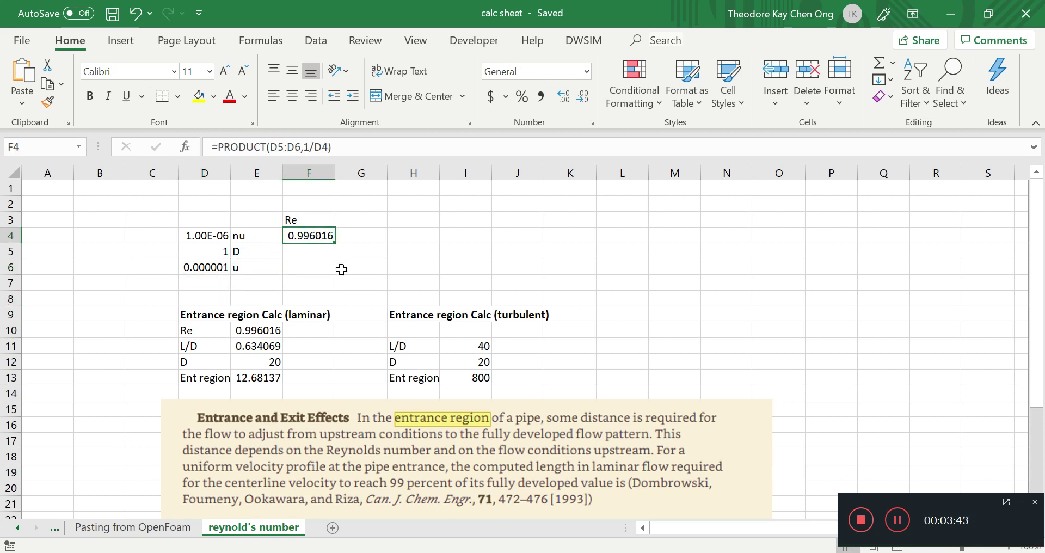
pyautogui.click(248, 331)
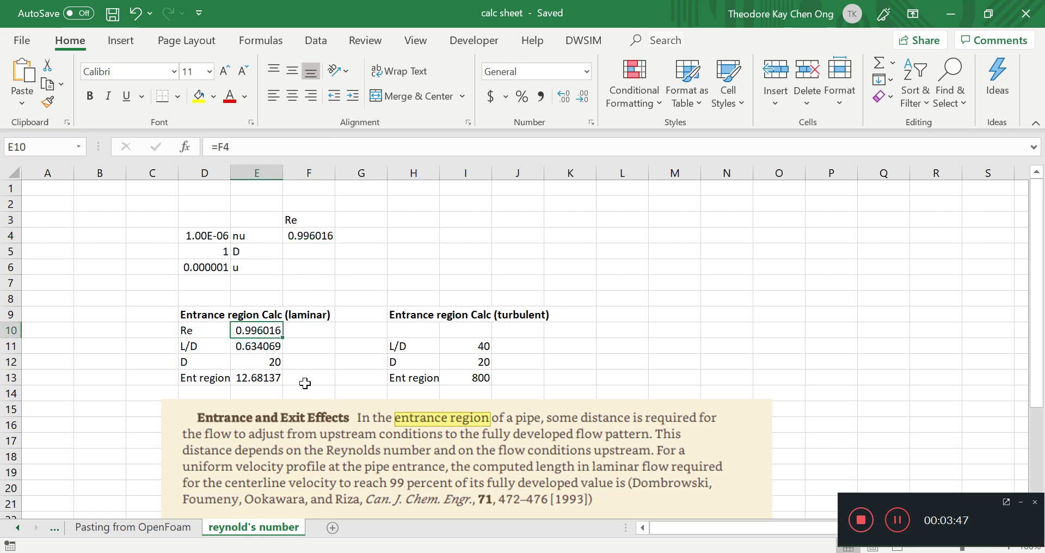
pyautogui.click(275, 349)
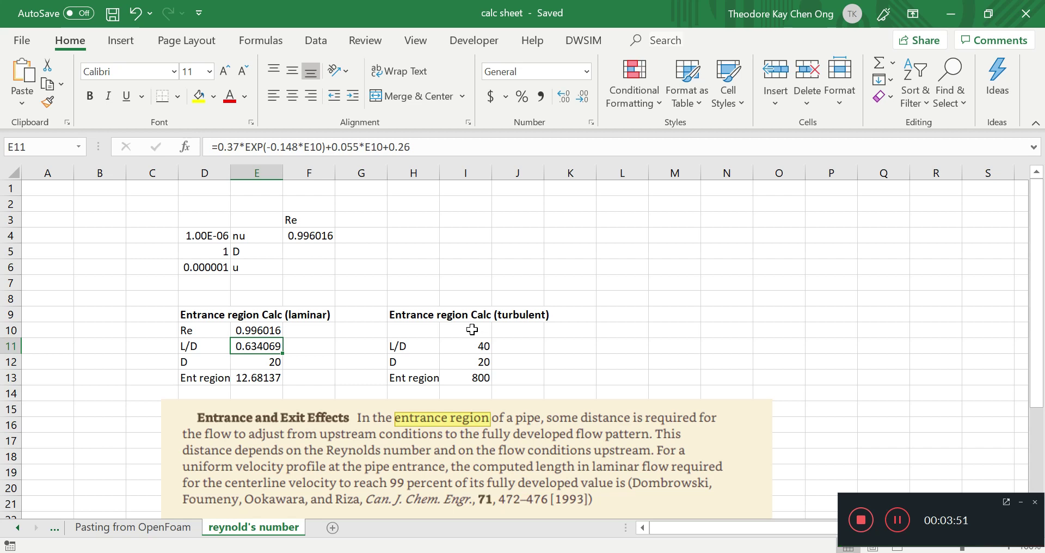
pyautogui.press('Down')
pyautogui.press('Up')
pyautogui.scroll(-2, 469, 327)
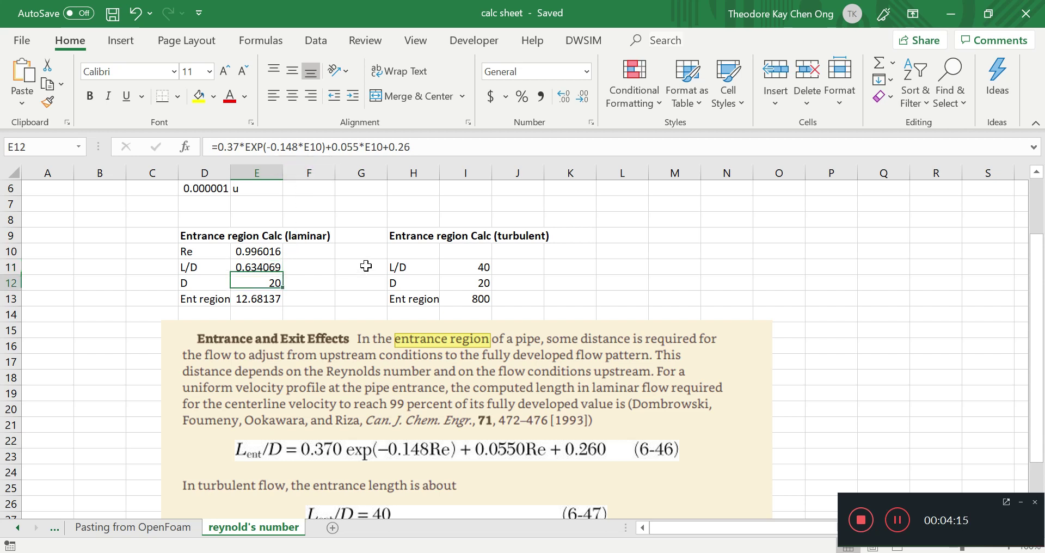
# - Set D to 1 in both the laminar and turbulent tables and save the workbook
pyautogui.press('Down')
pyautogui.write('1')
pyautogui.press('Right')
pyautogui.press('Right')
pyautogui.press('Right')
pyautogui.press('Right')
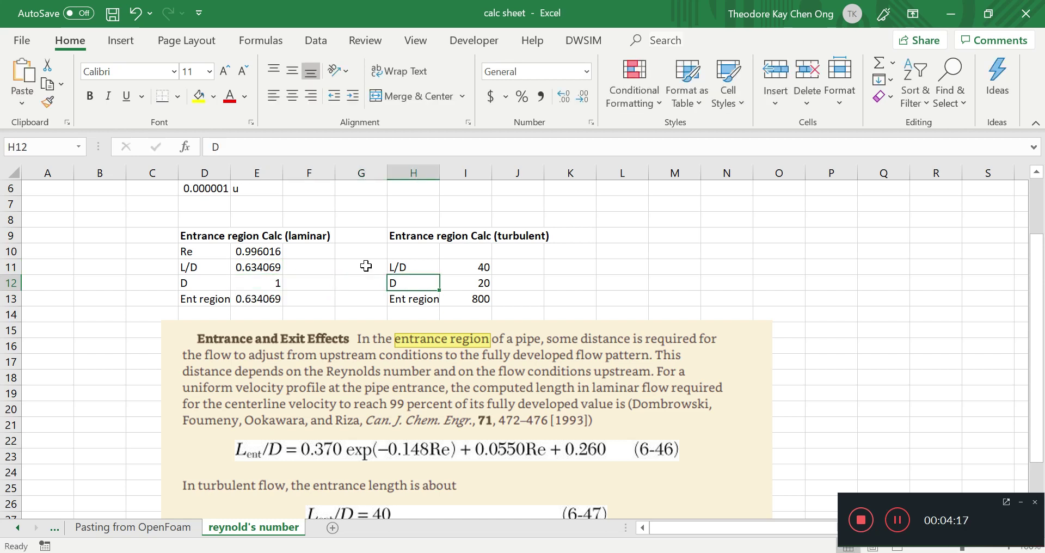
pyautogui.write('1')
pyautogui.press('Return')
pyautogui.press('Left')
pyautogui.press('Left')
pyautogui.press('Left')
pyautogui.press('Left')
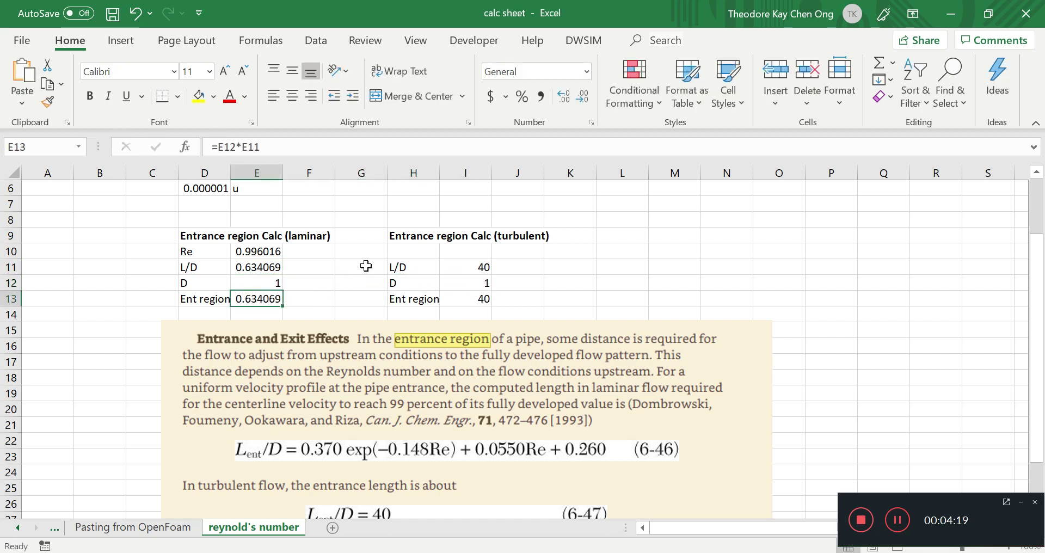
pyautogui.hotkey('ctrl', 's')
pyautogui.click(366, 266)
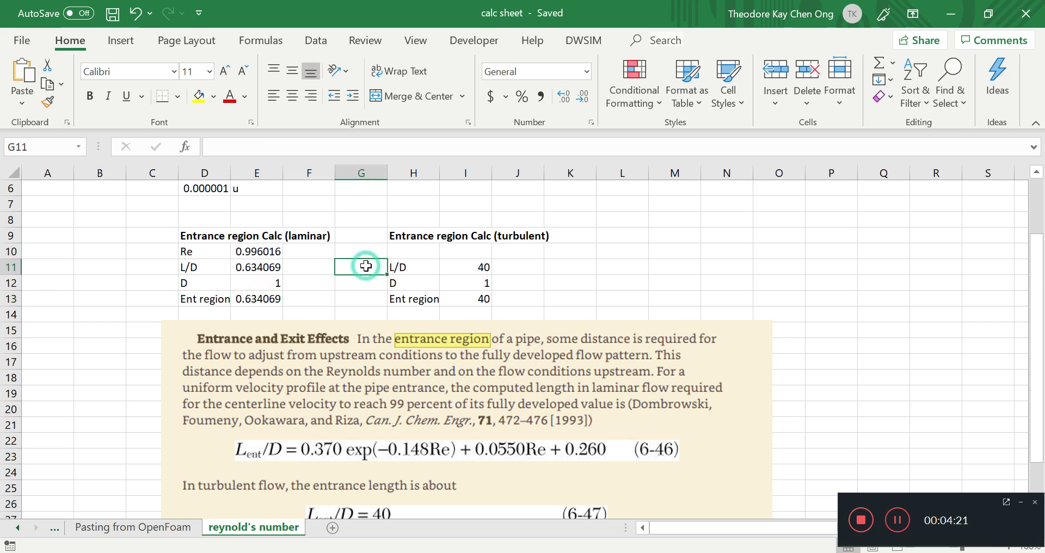
pyautogui.scroll(2, 366, 266)
pyautogui.click(280, 374)
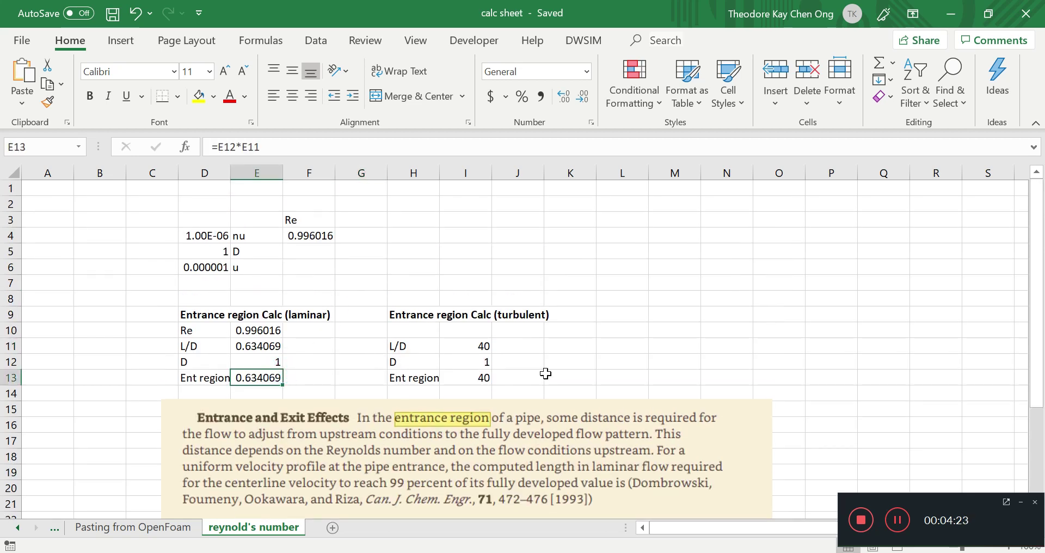
pyautogui.press('Up')
pyautogui.press('Down')
# - Change the velocity u in D6 to 0.00002 and save
pyautogui.press('Up')
pyautogui.press('Up')
pyautogui.press('Up')
pyautogui.press('Up')
pyautogui.press('Up')
pyautogui.press('Up')
pyautogui.press('Up')
pyautogui.press('Left')
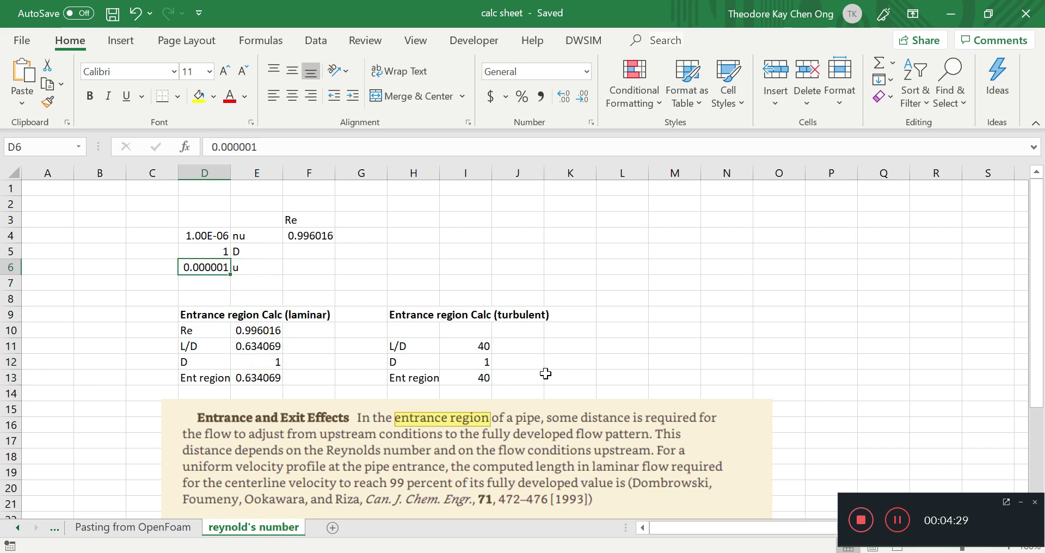
pyautogui.press('F2')
pyautogui.press('BackSpace')
pyautogui.press('BackSpace')
pyautogui.write('2')
pyautogui.press('Return')
pyautogui.hotkey('ctrl', 's')
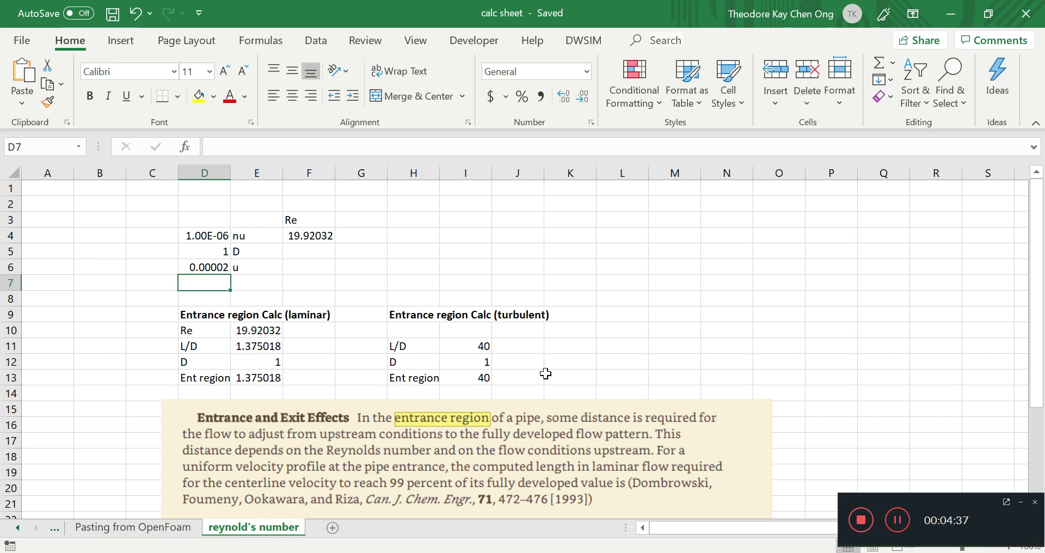
# - Set the velocity to 0.0001, giving laminar entrance region 5.738088, and save
pyautogui.press('Up')
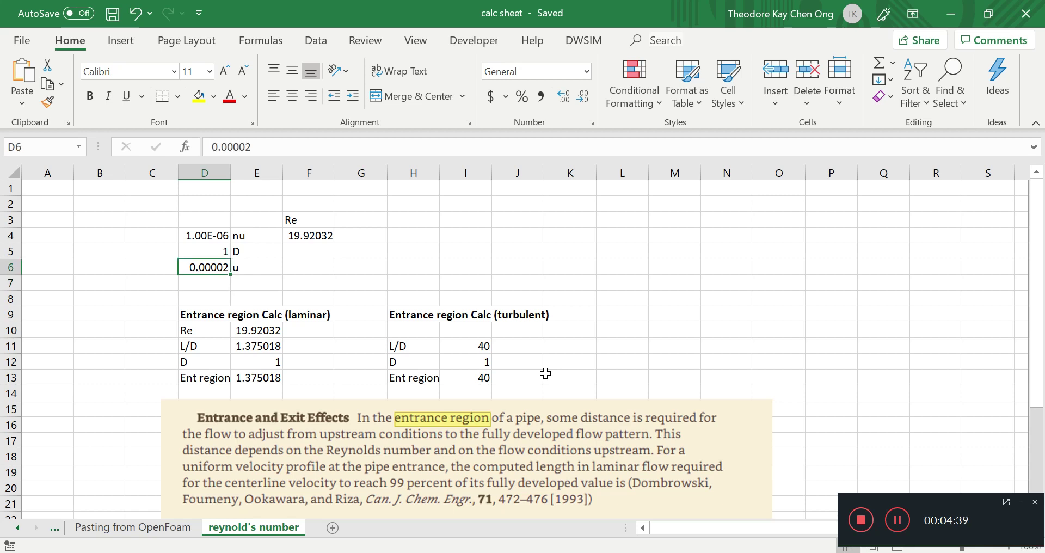
pyautogui.write('0.0001')
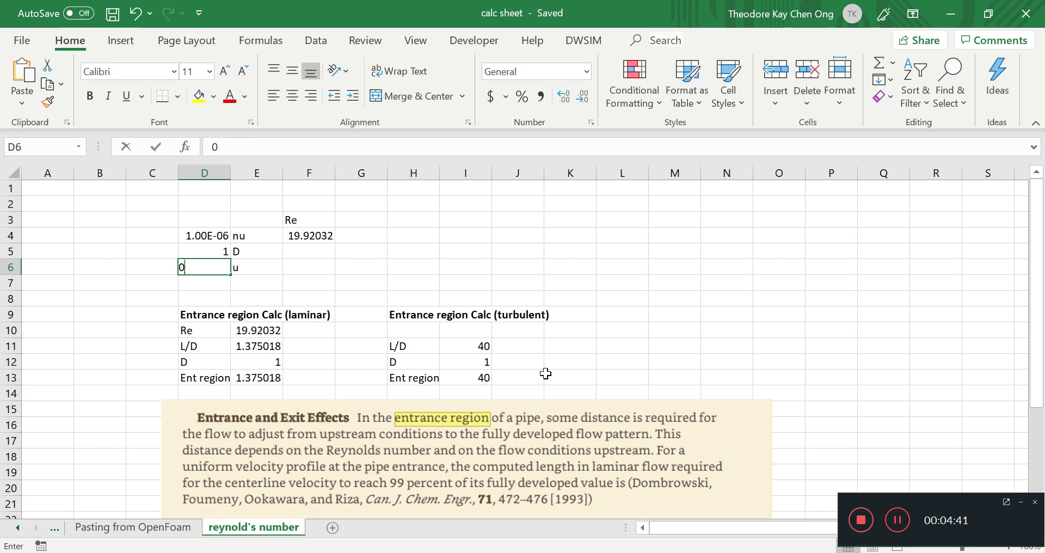
pyautogui.hotkey('ctrl', 'Return')
pyautogui.press('Down')
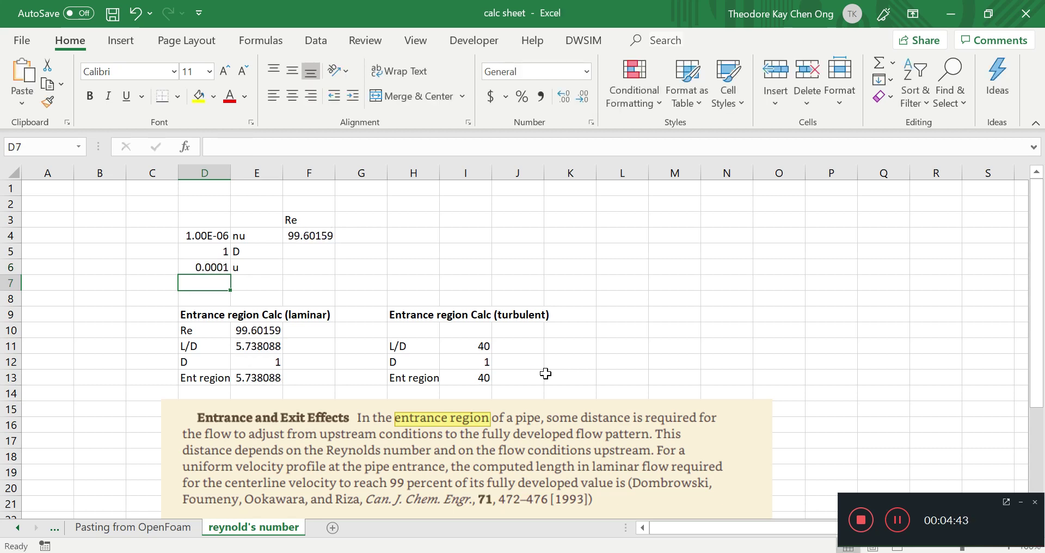
pyautogui.hotkey('ctrl', 's')
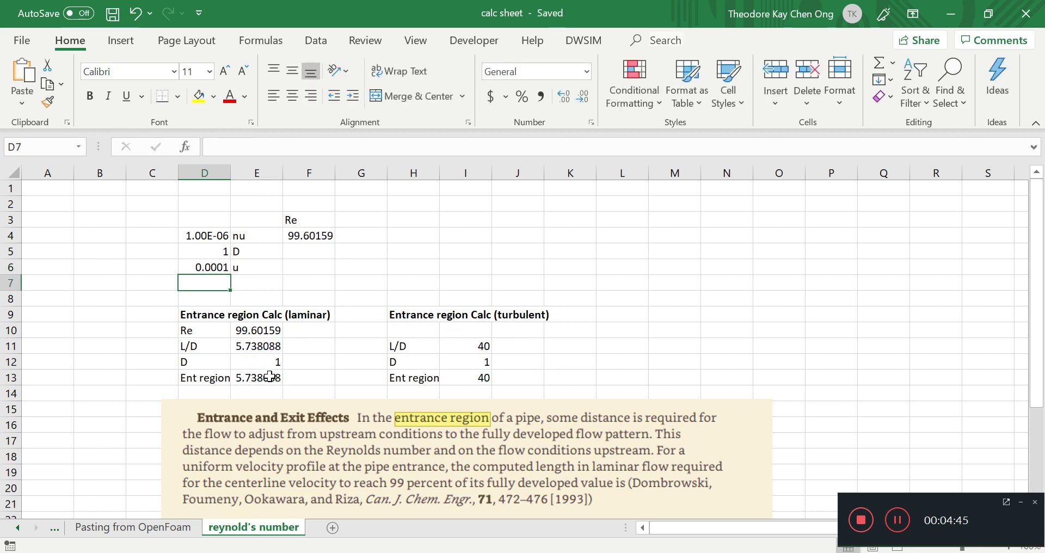
pyautogui.click(269, 377)
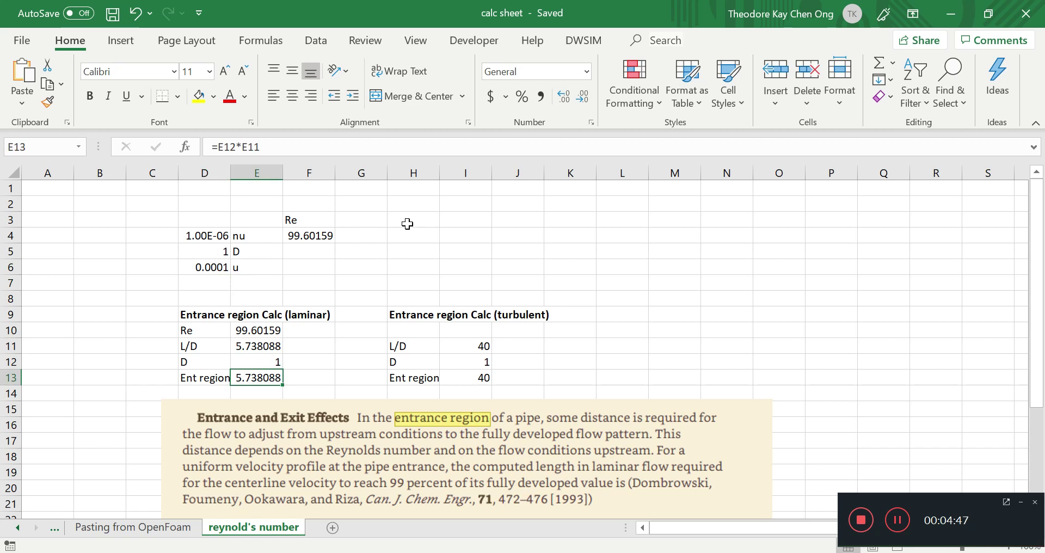
pyautogui.hotkey('ctrl', 's')
# - In Paint, copy the whole pipe sketch and paste a duplicate in the canvas middle
pyautogui.scroll(-5, 409, 226)
pyautogui.scroll(5, 409, 226)
pyautogui.hotkey('alt', 'Tab')
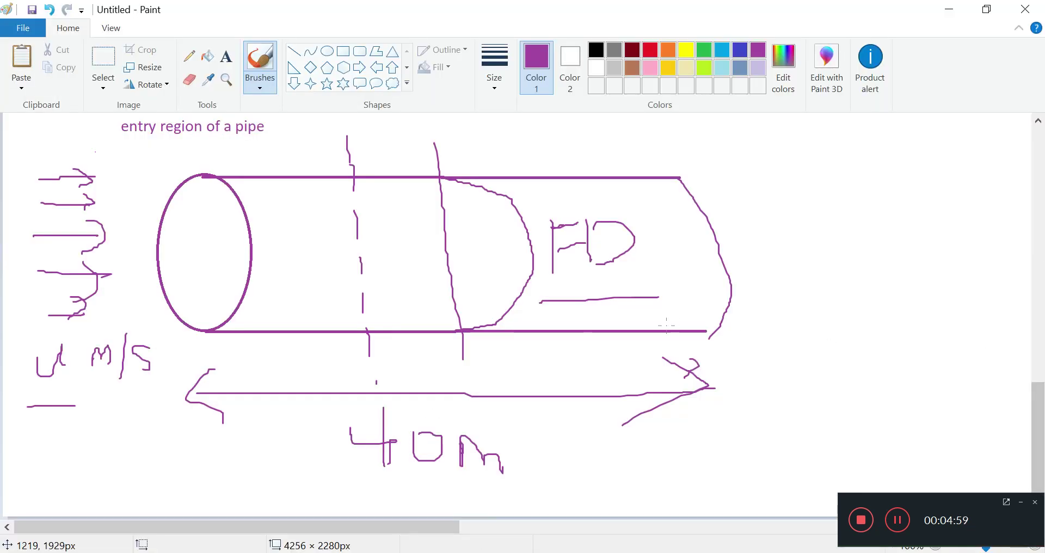
pyautogui.scroll(3, 665, 322)
pyautogui.scroll(-2, 331, 182)
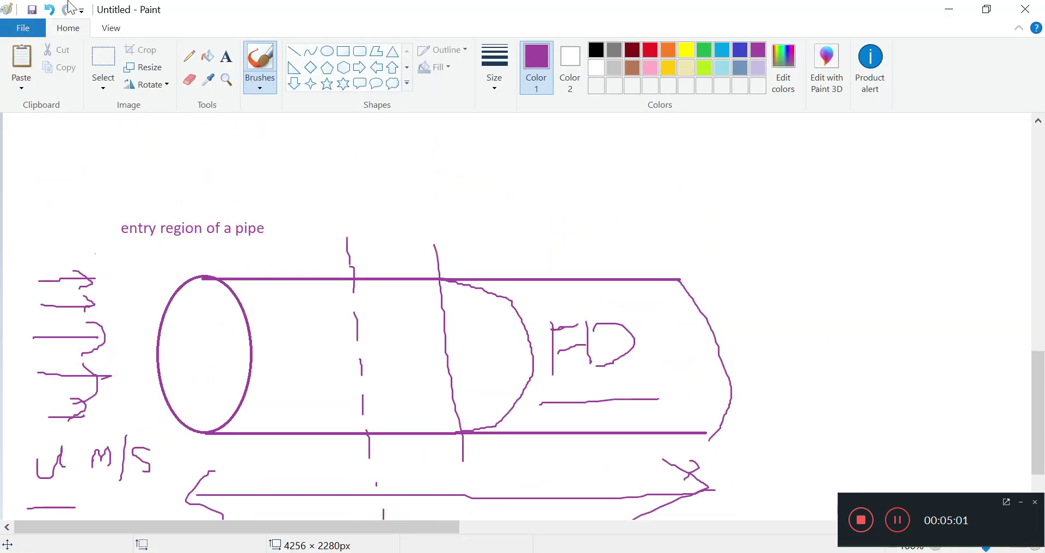
pyautogui.click(101, 52)
pyautogui.moveTo(154, 249)
pyautogui.mouseDown()
pyautogui.moveTo(392, 397)
pyautogui.moveTo(784, 452)
pyautogui.mouseUp()
pyautogui.hotkey('ctrl', 'c')
pyautogui.scroll(4, 481, 240)
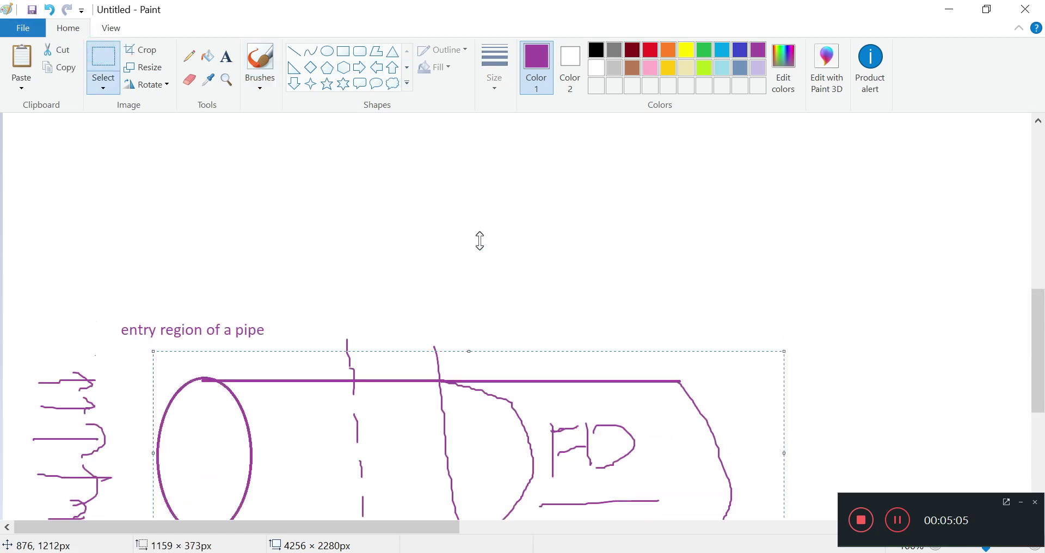
pyautogui.hotkey('ctrl', 'v')
pyautogui.moveTo(241, 224)
pyautogui.mouseDown()
pyautogui.moveTo(463, 402)
pyautogui.moveTo(415, 395)
pyautogui.mouseUp()
pyautogui.click(532, 217)
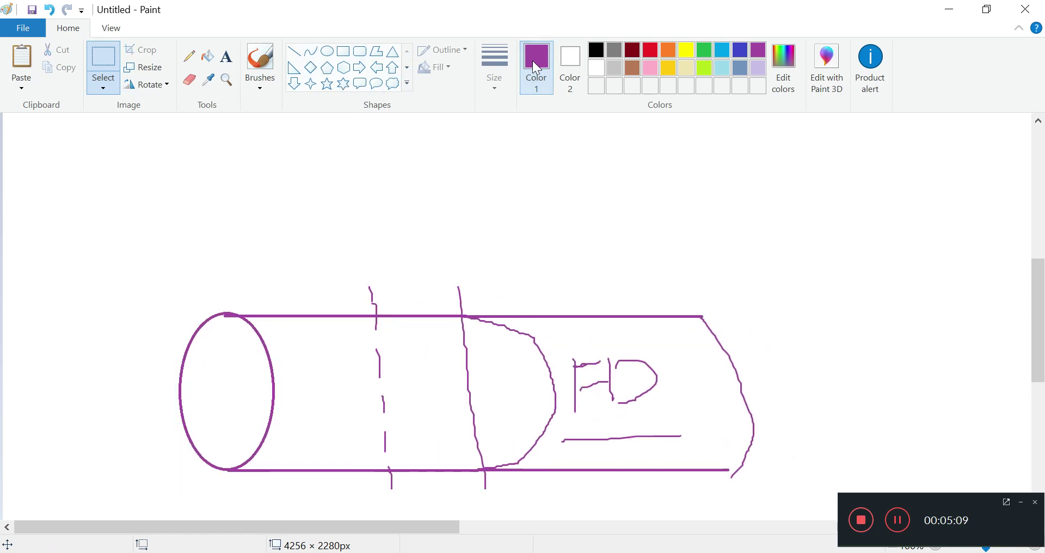
# - Brush four horizontal and three vertical lines across the copy's elliptical inlet
pyautogui.click(273, 59)
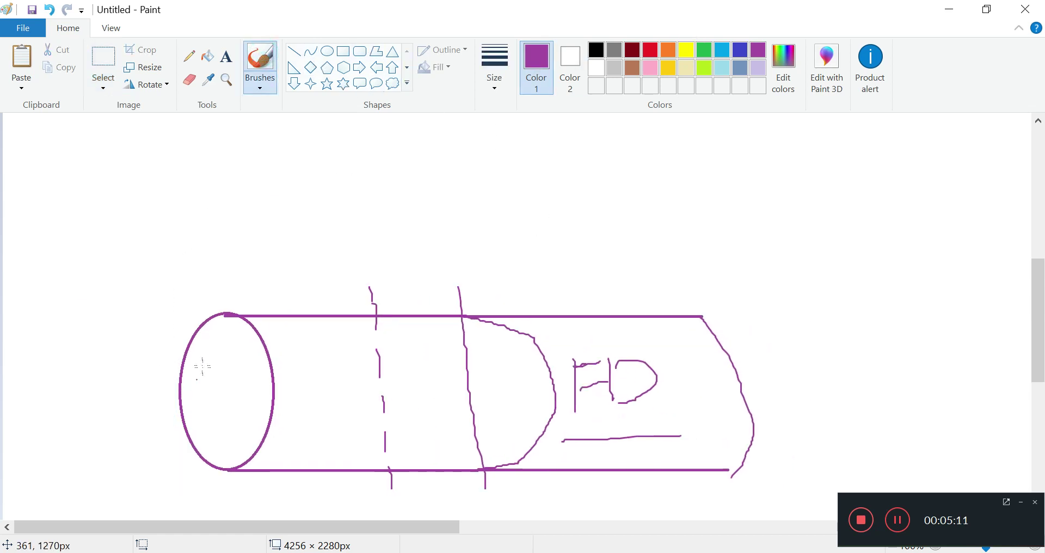
pyautogui.moveTo(259, 344)
pyautogui.mouseDown()
pyautogui.moveTo(224, 368)
pyautogui.moveTo(245, 369)
pyautogui.moveTo(215, 368)
pyautogui.moveTo(276, 365)
pyautogui.mouseUp()
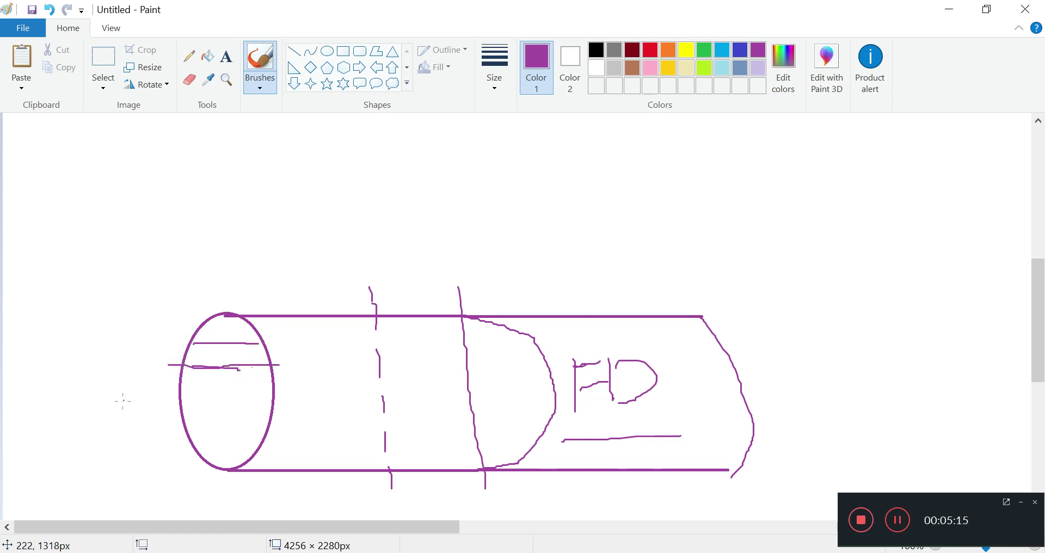
pyautogui.moveTo(183, 397); pyautogui.dragTo(276, 394)
pyautogui.moveTo(160, 425); pyautogui.dragTo(283, 425)
pyautogui.moveTo(168, 442); pyautogui.dragTo(265, 446)
pyautogui.moveTo(197, 324); pyautogui.dragTo(198, 446)
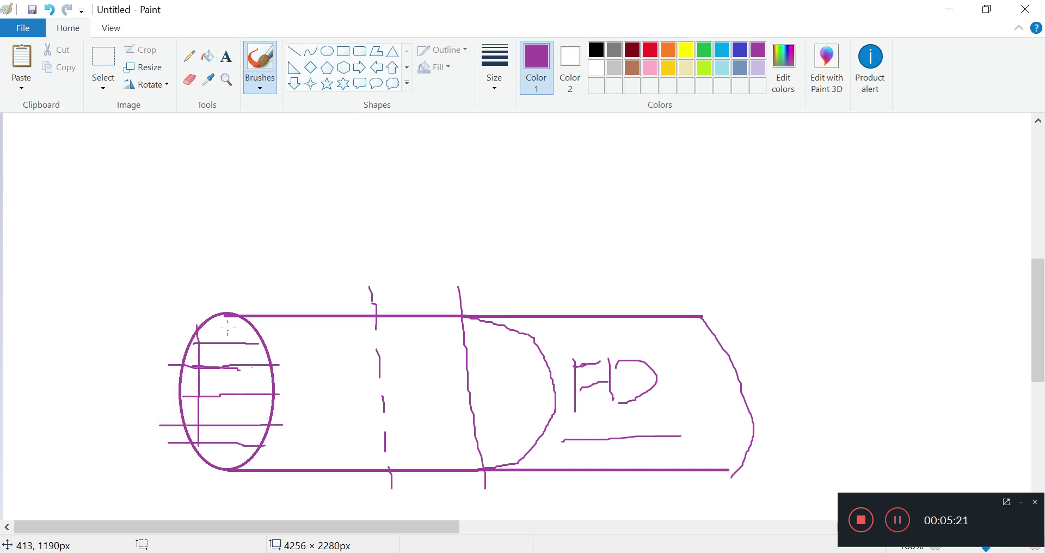
pyautogui.moveTo(222, 320); pyautogui.dragTo(222, 455)
pyautogui.moveTo(252, 321); pyautogui.dragTo(252, 464)
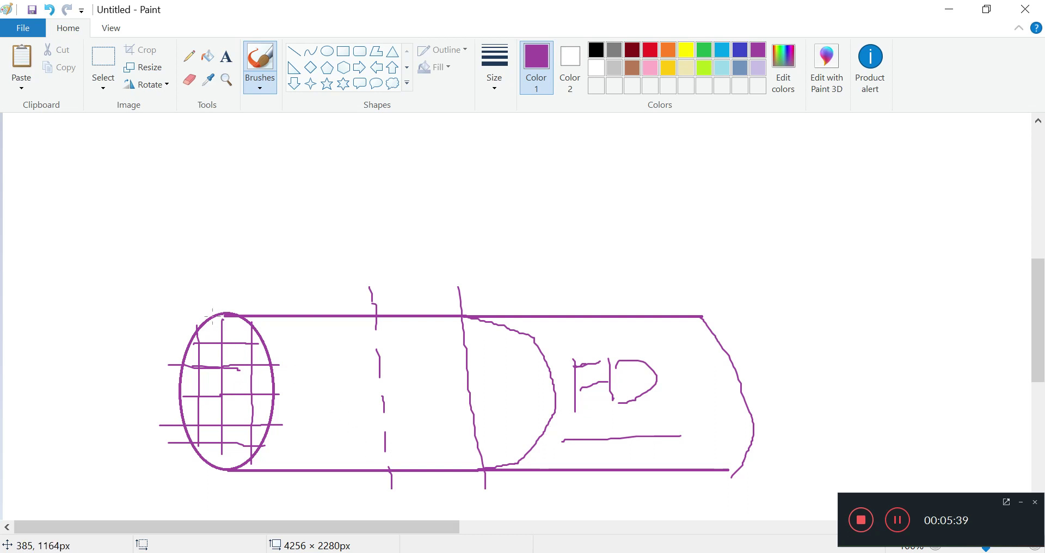
# - Undo the stray curved D-shaped stroke drawn inside the ellipse
pyautogui.moveTo(225, 326)
pyautogui.mouseDown()
pyautogui.moveTo(254, 377)
pyautogui.moveTo(250, 424)
pyautogui.moveTo(214, 444)
pyautogui.mouseUp()
pyautogui.hotkey('ctrl', 'z')
pyautogui.moveTo(630, 552)
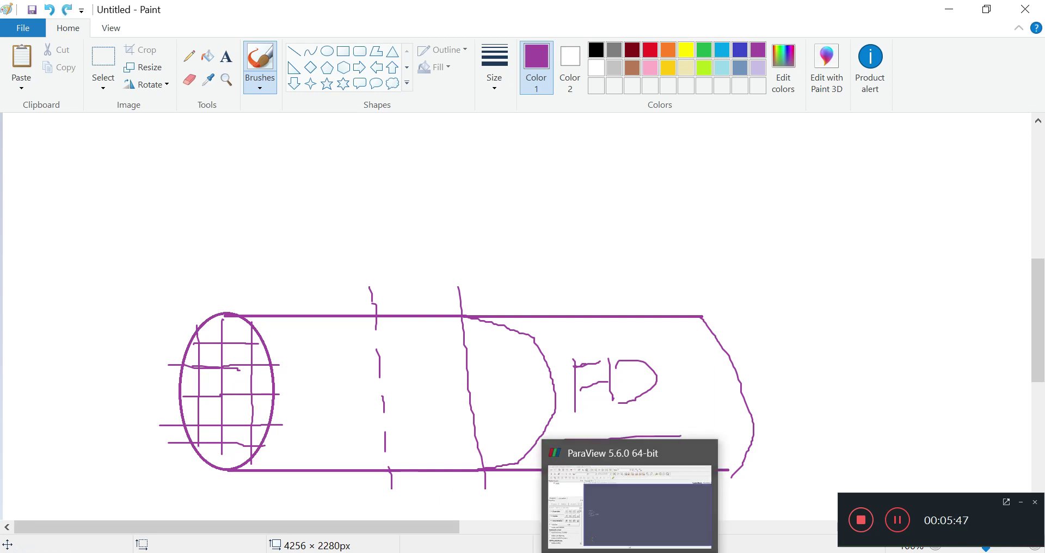
pyautogui.moveTo(344, 552)
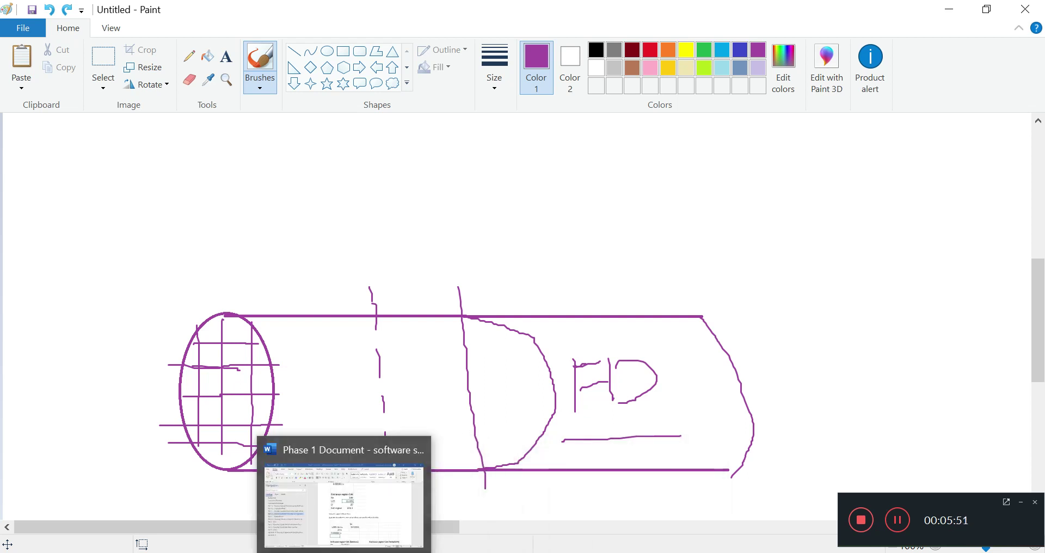
# - Bring the calc sheet forward and review cells D6, D5:E5, D6:E6 and E13
pyautogui.click(315, 552)
pyautogui.click(229, 267)
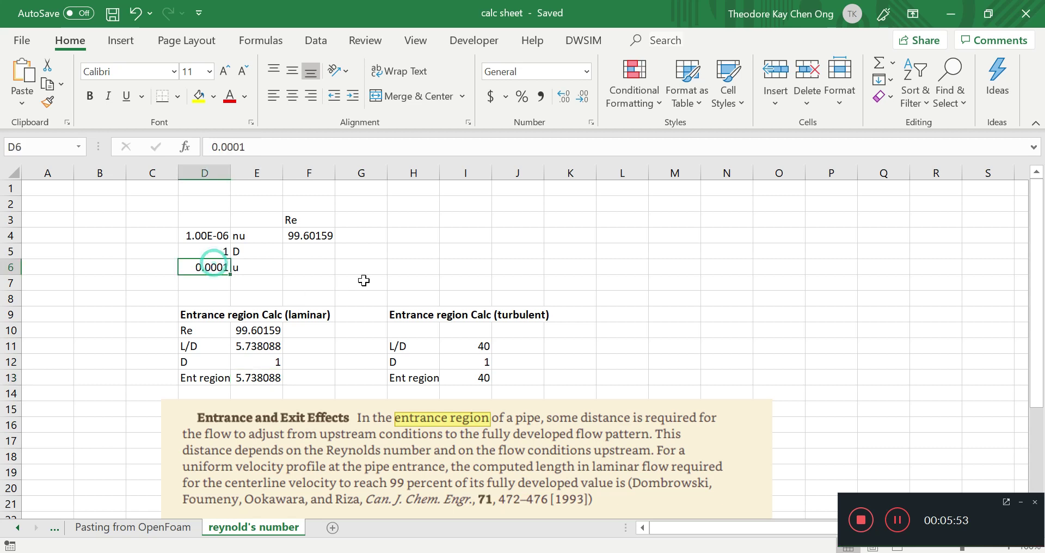
pyautogui.moveTo(216, 251)
pyautogui.mouseDown()
pyautogui.moveTo(256, 251)
pyautogui.moveTo(215, 252)
pyautogui.mouseUp()
pyautogui.click(417, 263)
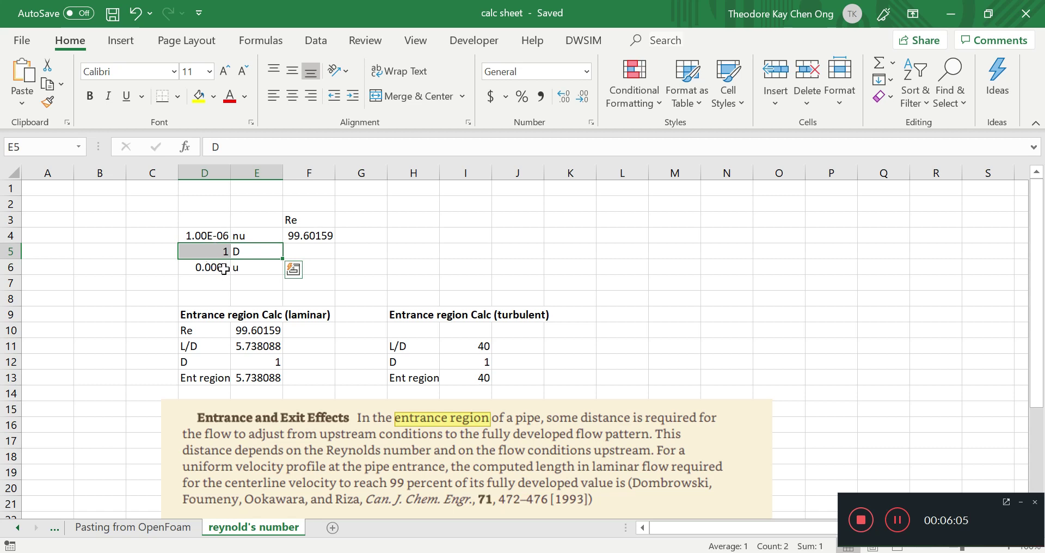
pyautogui.moveTo(220, 267); pyautogui.dragTo(256, 267)
pyautogui.click(239, 378)
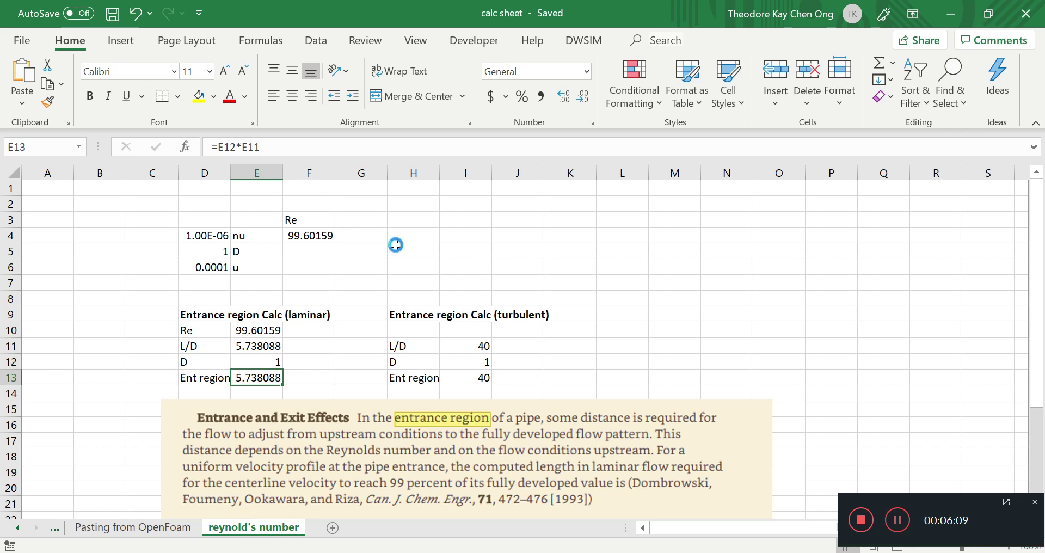
# - Save the workbook, then in the terminal go up from polyMesh to the snappy_pipe case folder
pyautogui.hotkey('ctrl', 's')
pyautogui.hotkey('alt', 'Tab')
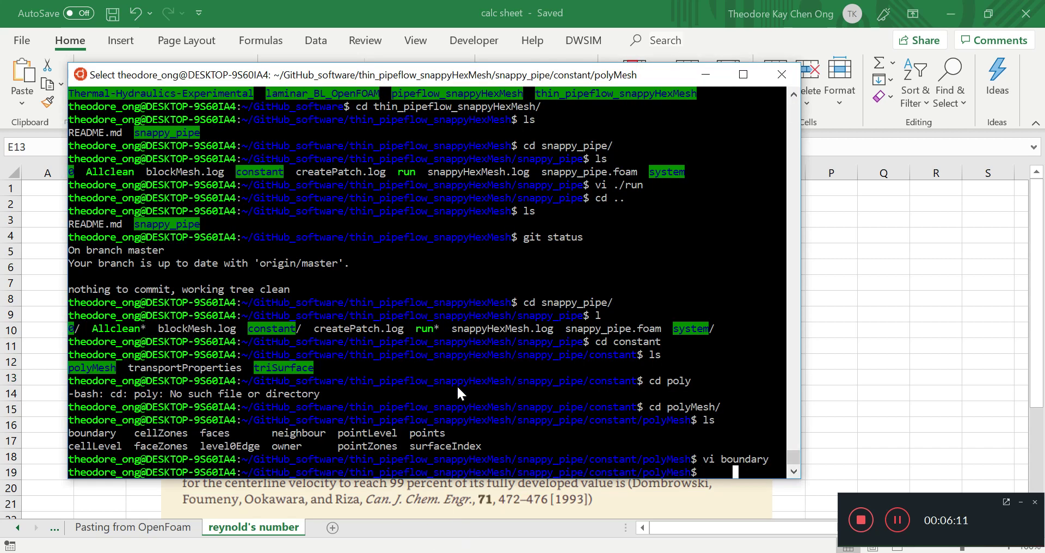
pyautogui.write('cd ')
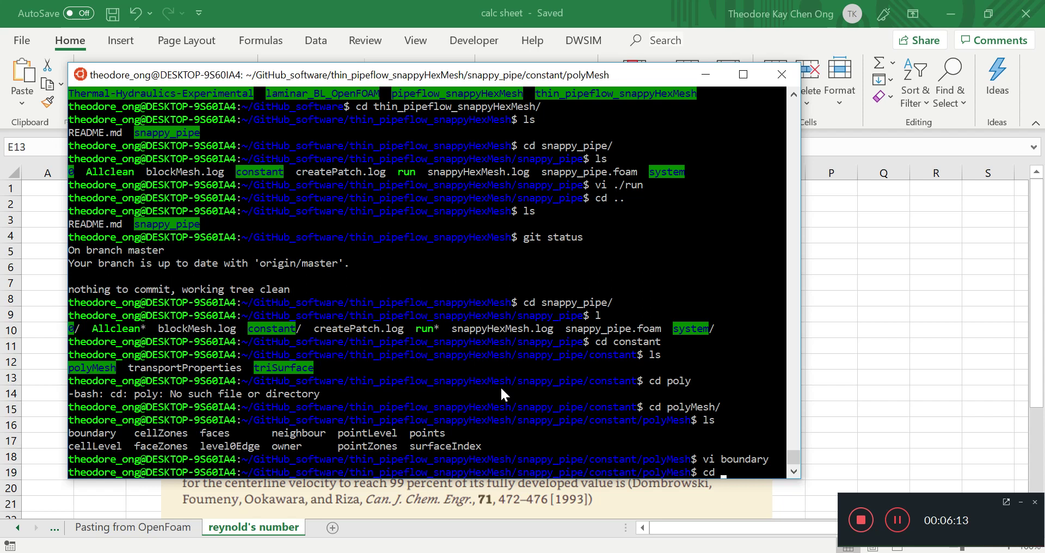
pyautogui.write('..')
pyautogui.press('Return')
pyautogui.write('ls')
pyautogui.press('Return')
pyautogui.write('cd ..')
pyautogui.press('Return')
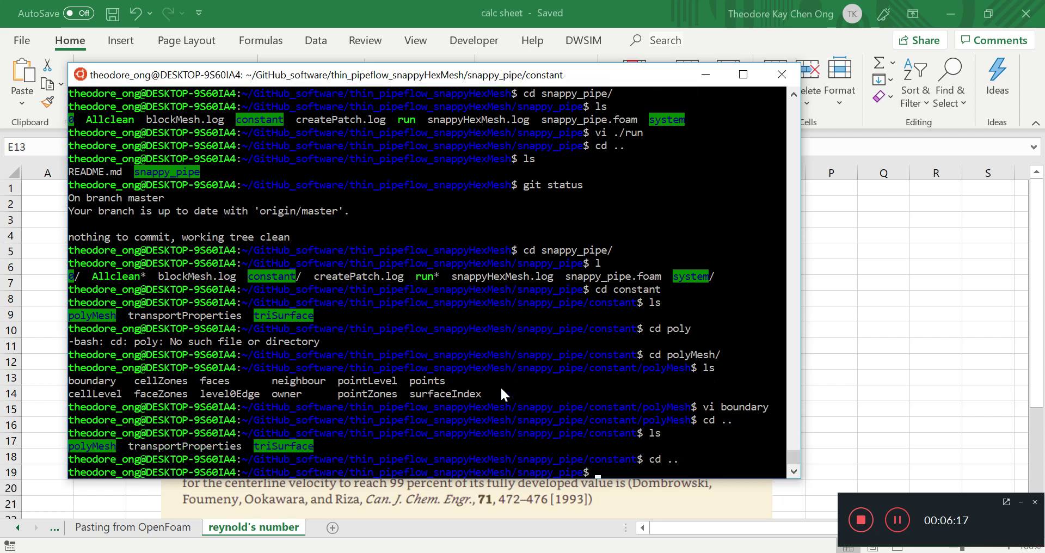
pyautogui.write('ls')
pyautogui.press('Return')
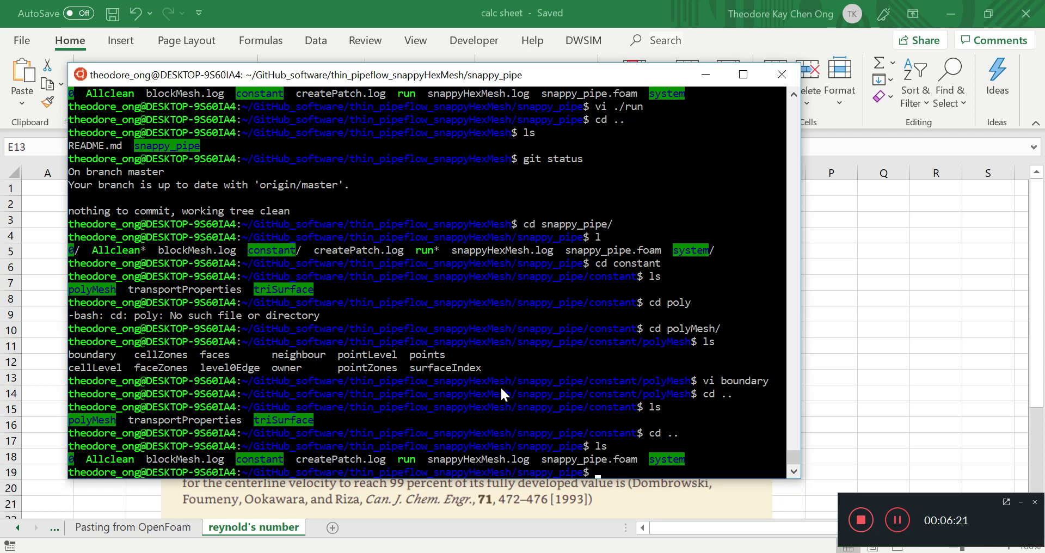
# - Enter the 0 folder, list its files and open U in vi
pyautogui.write('cd 0')
pyautogui.press('Return')
pyautogui.write('ls')
pyautogui.press('Return')
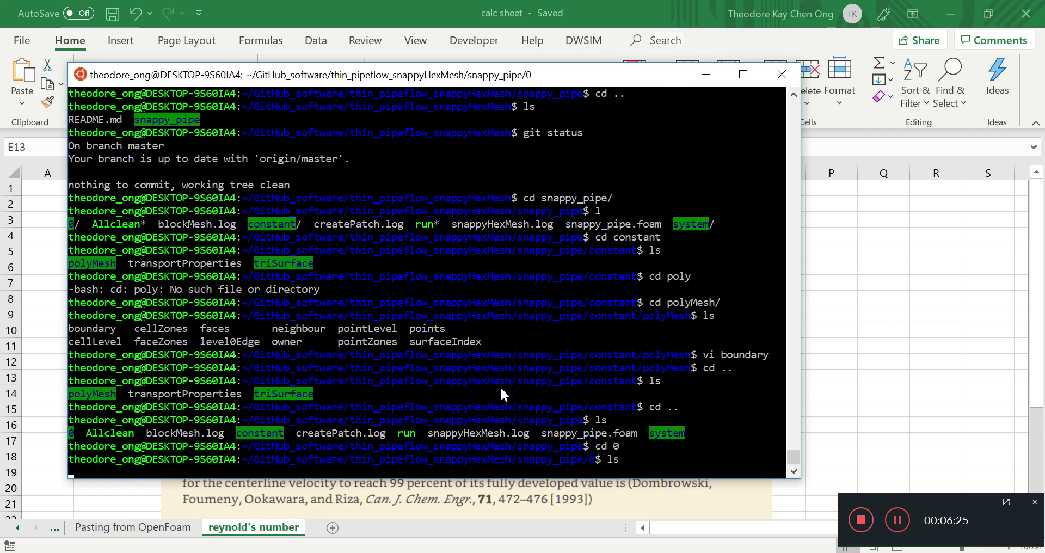
pyautogui.write('vi U')
pyautogui.press('Return')
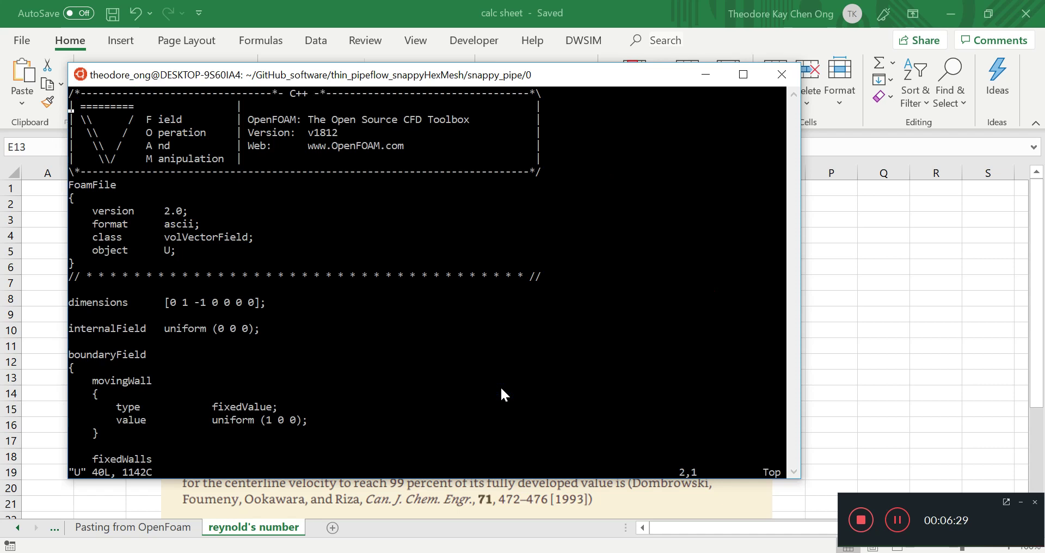
# - Inspect the U file's FoamFile header and its dimensions [0 1 -1 0 0 0 0]
pyautogui.press('Down')
pyautogui.press('Down')
pyautogui.press('Down')
pyautogui.press('Down')
pyautogui.press('Down')
pyautogui.press('Down')
pyautogui.press('Down')
pyautogui.press('Down')
pyautogui.press('Down')
pyautogui.press('Down')
pyautogui.press('Down')
pyautogui.press('Down')
pyautogui.press('Down')
pyautogui.press('Down')
pyautogui.press('Down')
pyautogui.press('Down')
pyautogui.press('Down')
pyautogui.press('Down')
pyautogui.press('Down')
pyautogui.press('Down')
pyautogui.press('Up')
pyautogui.press('Up')
pyautogui.press('Up')
pyautogui.press('Up')
pyautogui.press('Up')
pyautogui.press('Up')
pyautogui.press('Up')
pyautogui.press('Up')
pyautogui.press('Up')
pyautogui.press('Up')
pyautogui.press('Up')
pyautogui.moveTo(73, 184); pyautogui.dragTo(208, 285)
pyautogui.click(283, 352)
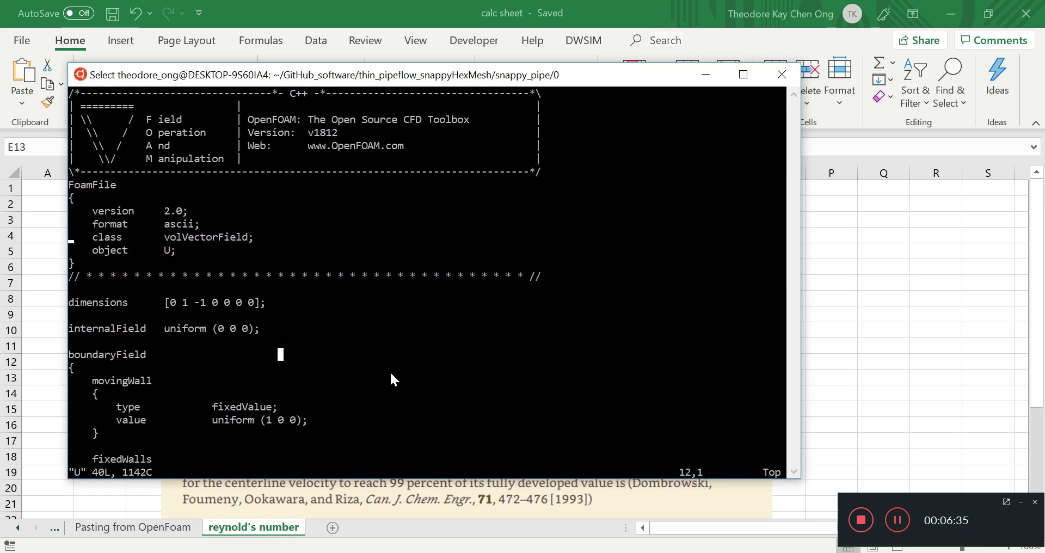
pyautogui.press('Escape')
pyautogui.press('1')
pyautogui.press('1')
pyautogui.press('j')
pyautogui.press('j')
pyautogui.press('j')
pyautogui.press('j')
pyautogui.press('j')
pyautogui.press('j')
pyautogui.press('j')
pyautogui.press('j')
pyautogui.press('j')
pyautogui.press('j')
pyautogui.press('j')
pyautogui.press('j')
pyautogui.press('j')
pyautogui.press('j')
pyautogui.press('j')
pyautogui.press('j')
pyautogui.press('j')
pyautogui.press('j')
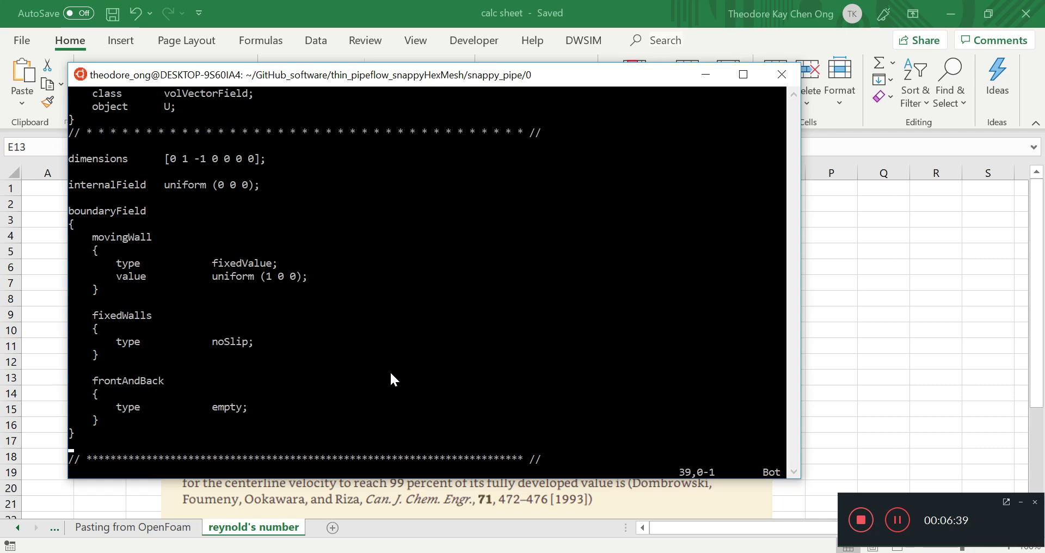
pyautogui.press('Up')
pyautogui.press('Up')
pyautogui.press('Up')
pyautogui.press('Up')
pyautogui.press('Up')
pyautogui.press('Up')
pyautogui.press('Up')
pyautogui.press('Up')
pyautogui.press('Up')
pyautogui.press('Up')
pyautogui.press('Up')
pyautogui.press('Up')
pyautogui.press('Up')
pyautogui.press('Up')
pyautogui.press('Up')
pyautogui.press('Up')
pyautogui.press('Up')
pyautogui.press('Up')
pyautogui.press('Up')
pyautogui.press('Up')
pyautogui.press('Up')
pyautogui.press('Up')
pyautogui.press('Up')
pyautogui.press('Up')
pyautogui.press('Up')
pyautogui.press('Up')
pyautogui.press('Up')
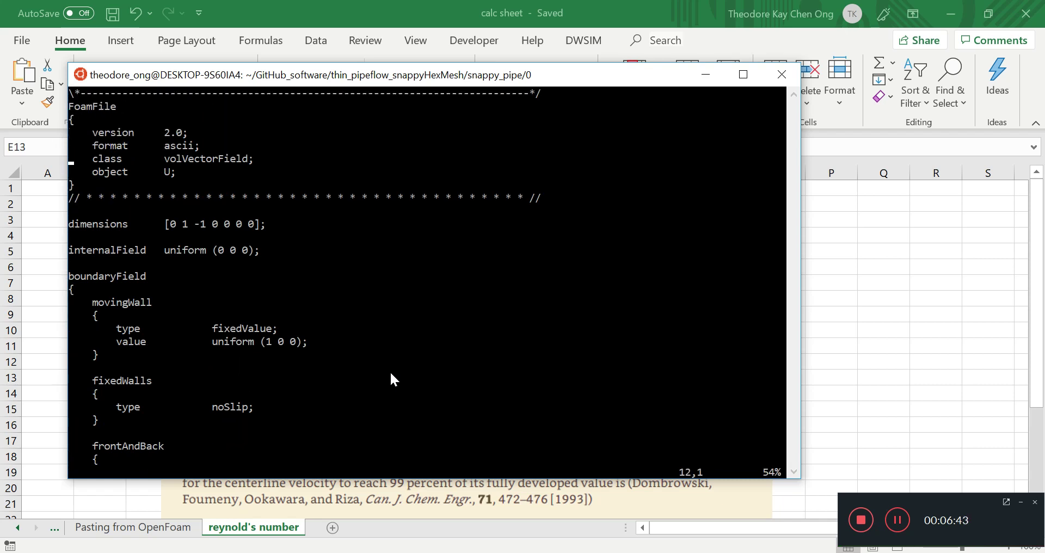
pyautogui.moveTo(259, 224); pyautogui.dragTo(68, 220)
pyautogui.moveTo(265, 223); pyautogui.dragTo(106, 226)
pyautogui.click(226, 263)
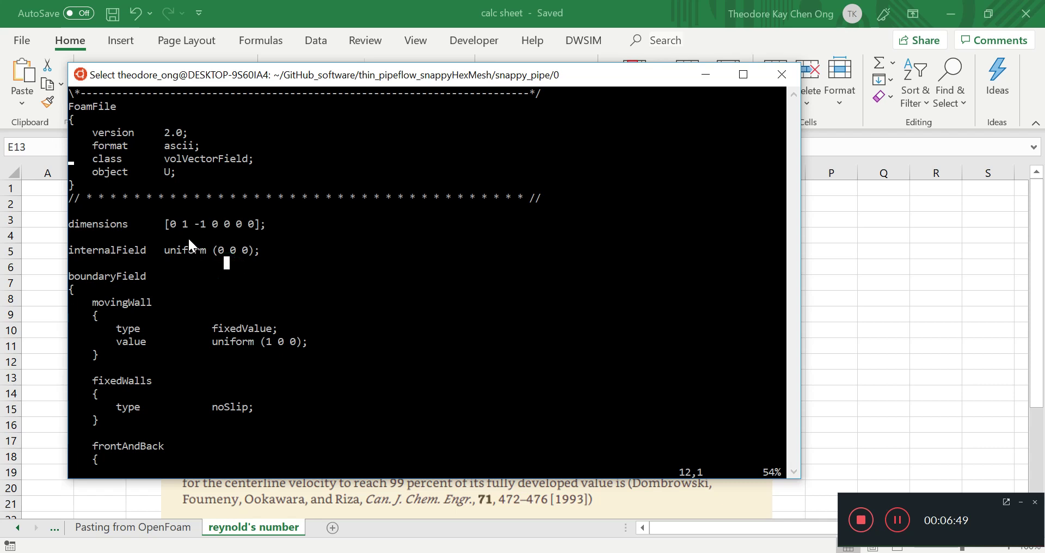
# - Enter the unit m/s in cell P6 of the sheet
pyautogui.click(843, 266)
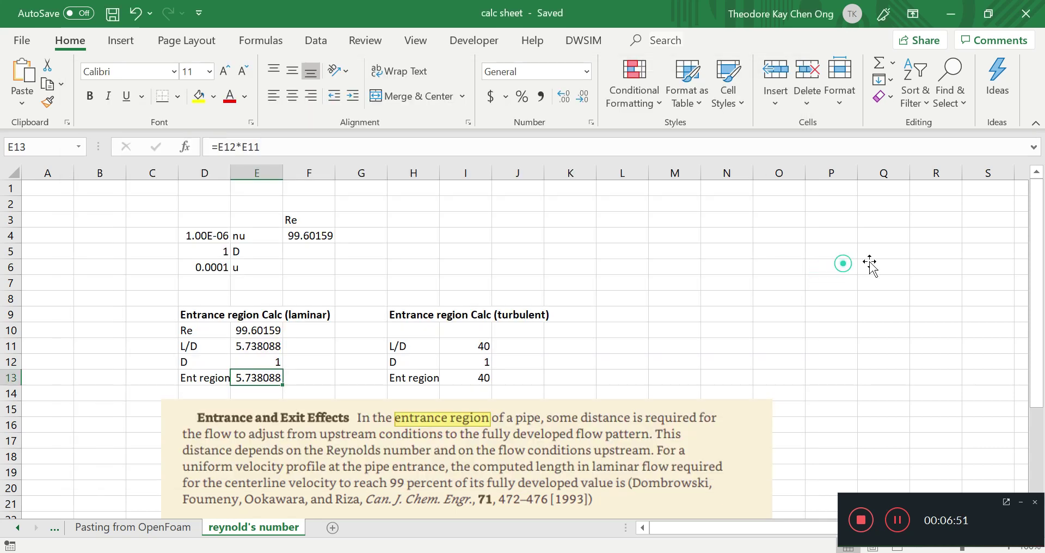
pyautogui.write('m')
pyautogui.write('.s')
pyautogui.press('BackSpace')
pyautogui.press('BackSpace')
pyautogui.write('/s')
pyautogui.press('Return')
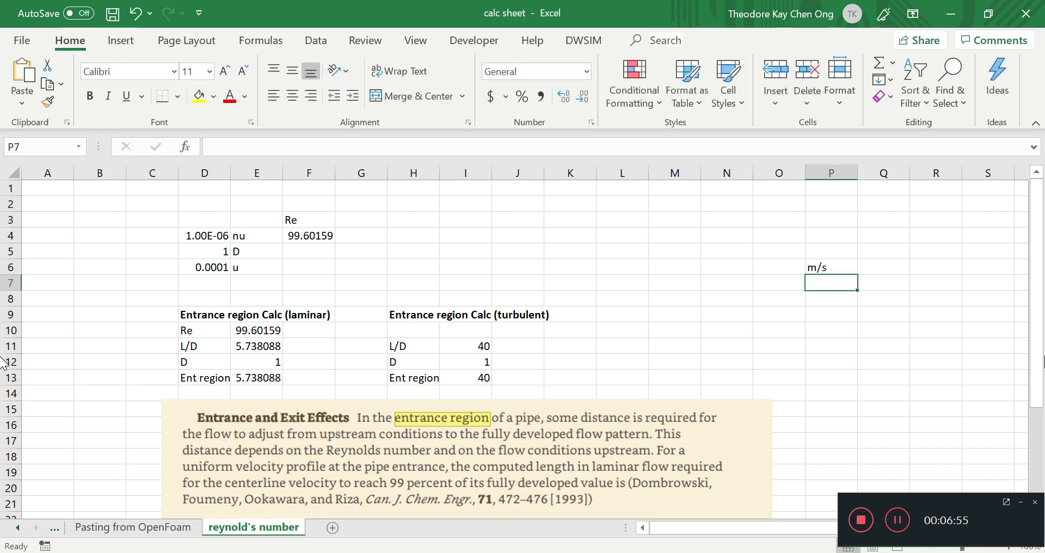
# - Back in the U file, point out the 1 and -1 exponents in the dimensions
pyautogui.hotkey('alt', 'Tab')
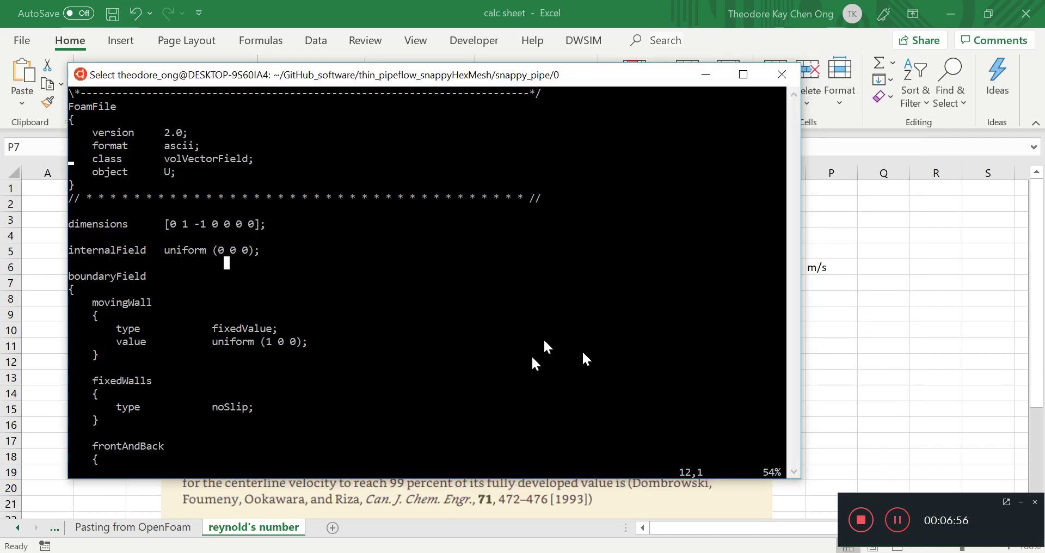
pyautogui.click(185, 224)
pyautogui.click(196, 224)
pyautogui.moveTo(197, 223); pyautogui.dragTo(209, 224)
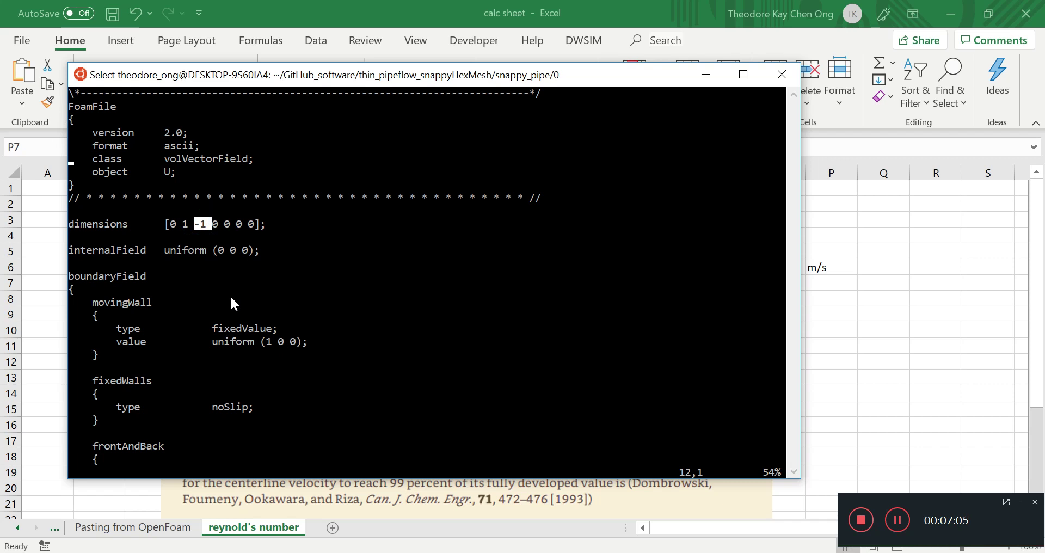
pyautogui.hotkey('ctrl', 'c')
# - Select and copy the internalField uniform (0 0 0) line and the boundaryField heading
pyautogui.press('Down')
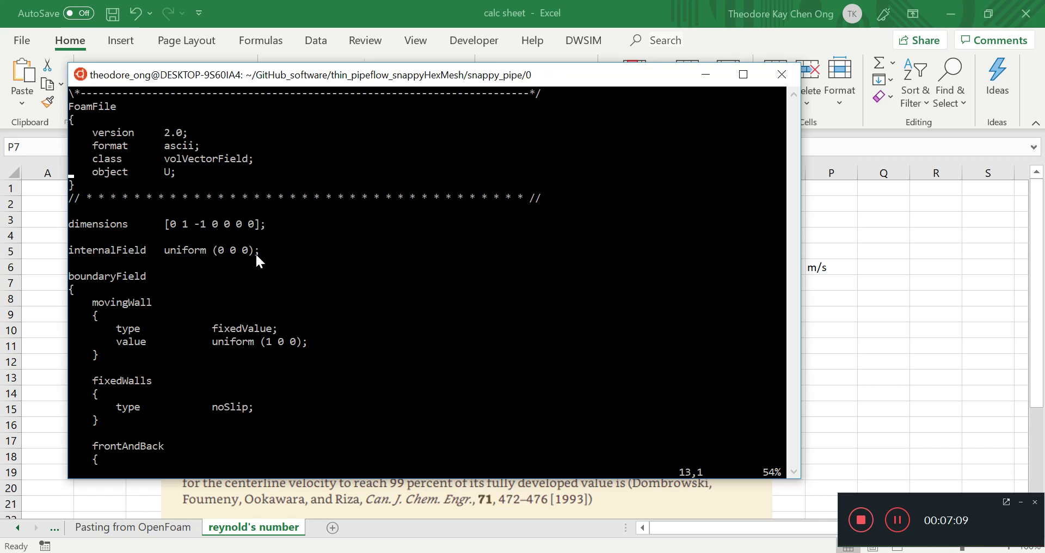
pyautogui.moveTo(258, 252); pyautogui.dragTo(108, 253)
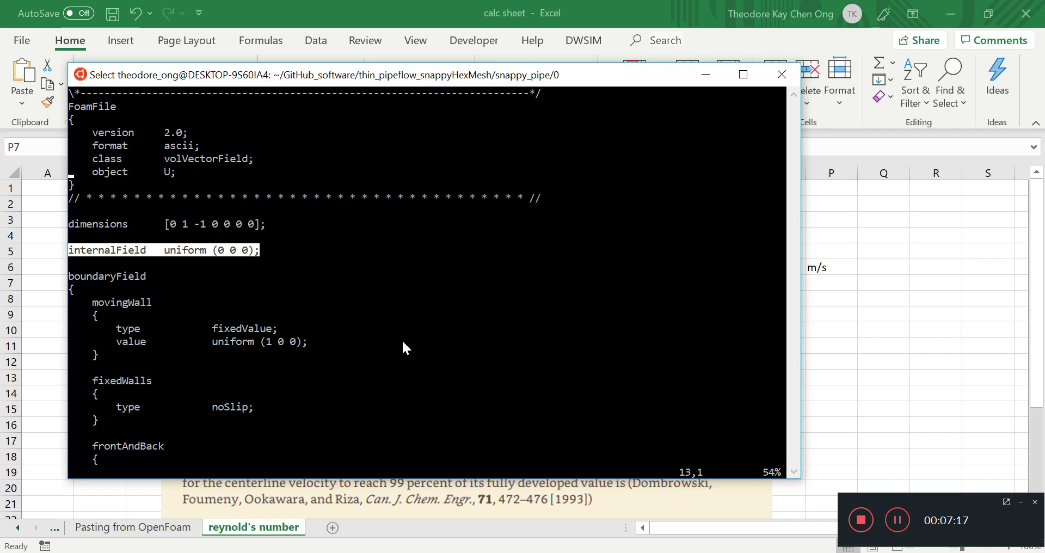
pyautogui.moveTo(172, 251); pyautogui.dragTo(236, 249)
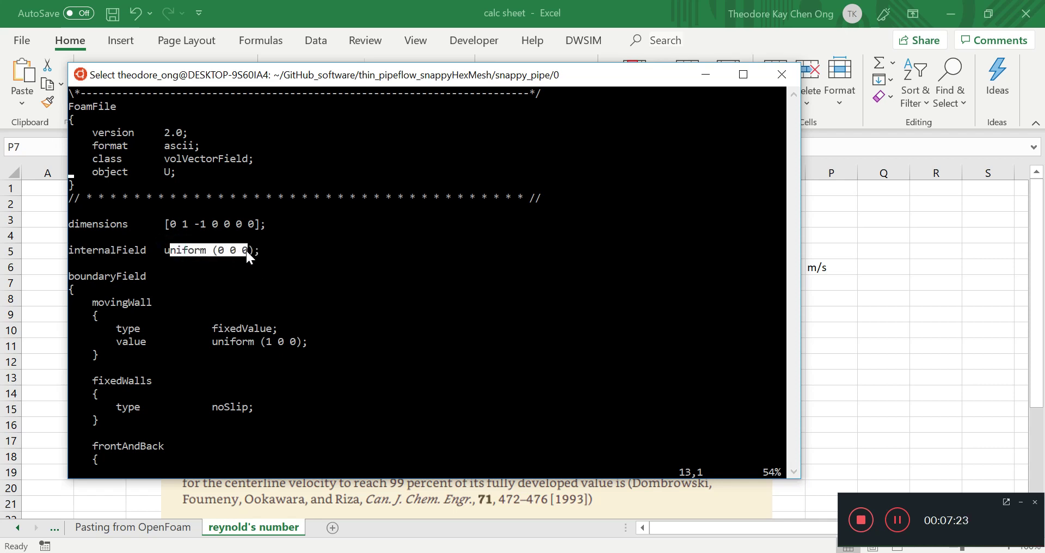
pyautogui.click(246, 249)
pyautogui.click(175, 250)
pyautogui.moveTo(176, 251); pyautogui.dragTo(216, 252)
pyautogui.moveTo(264, 249); pyautogui.dragTo(111, 249)
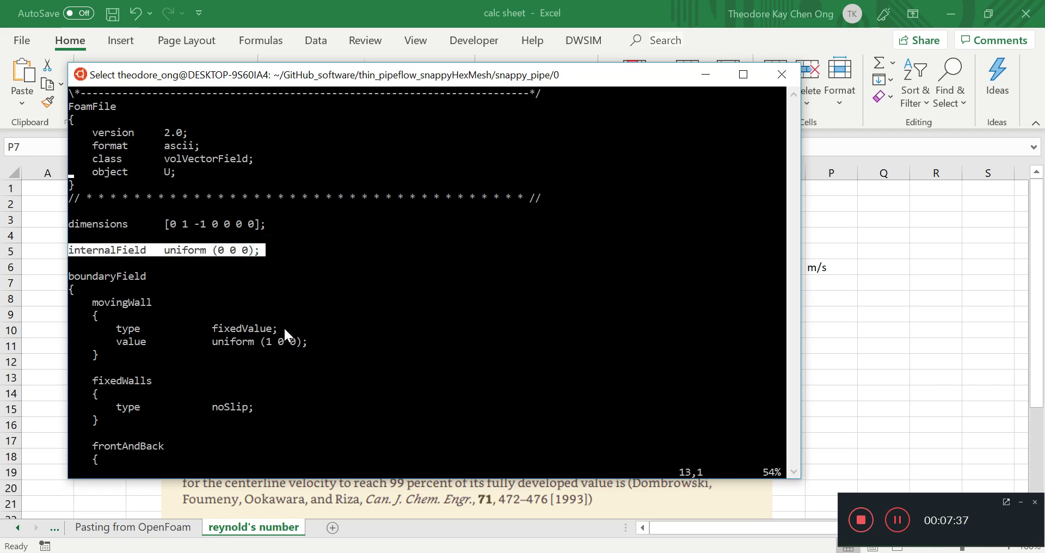
pyautogui.press('Return')
pyautogui.press('Down')
pyautogui.press('Down')
pyautogui.press('Down')
pyautogui.press('Down')
pyautogui.press('Down')
pyautogui.press('Down')
pyautogui.press('Down')
pyautogui.press('Down')
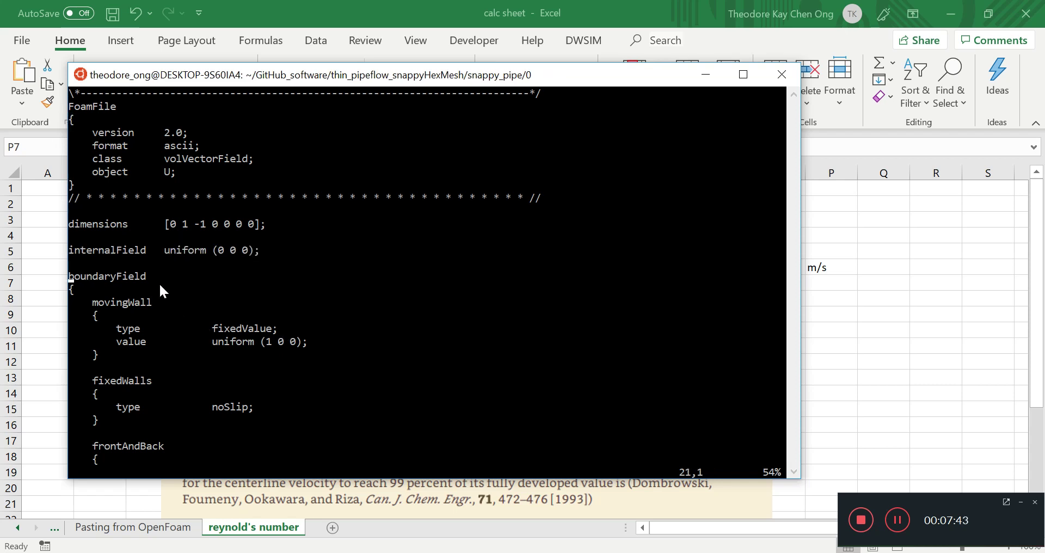
pyautogui.moveTo(148, 276); pyautogui.dragTo(52, 276)
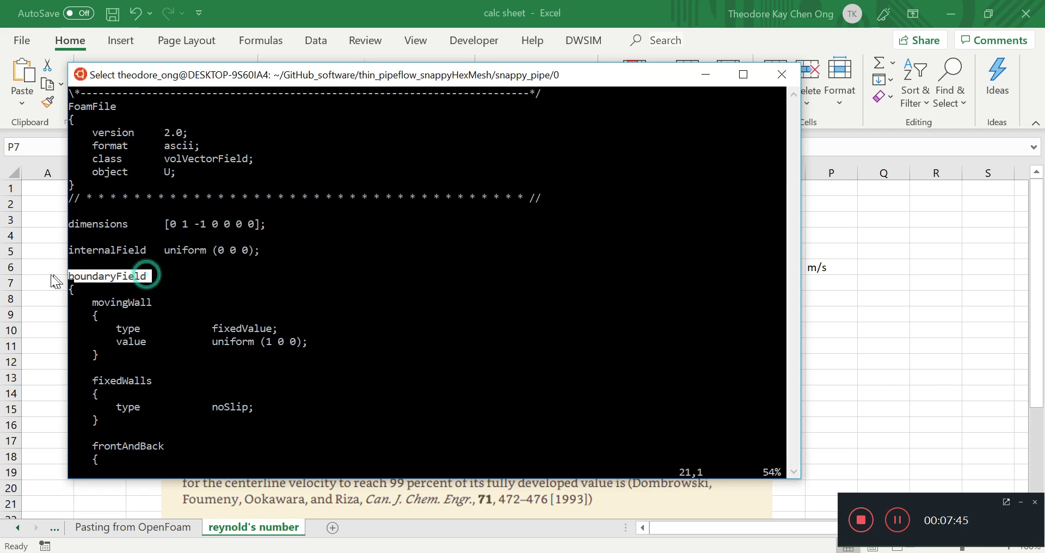
pyautogui.rightClick(238, 279)
# - In insert mode, rename the movingWall patch to topPatch
pyautogui.press('Down')
pyautogui.press('Down')
pyautogui.press('Right')
pyautogui.press('Right')
pyautogui.press('Right')
pyautogui.press('a')
pyautogui.press('Delete')
pyautogui.press('Delete')
pyautogui.press('Delete')
pyautogui.press('Delete')
pyautogui.press('Delete')
pyautogui.press('Delete')
pyautogui.press('Delete')
pyautogui.press('Delete')
pyautogui.press('Delete')
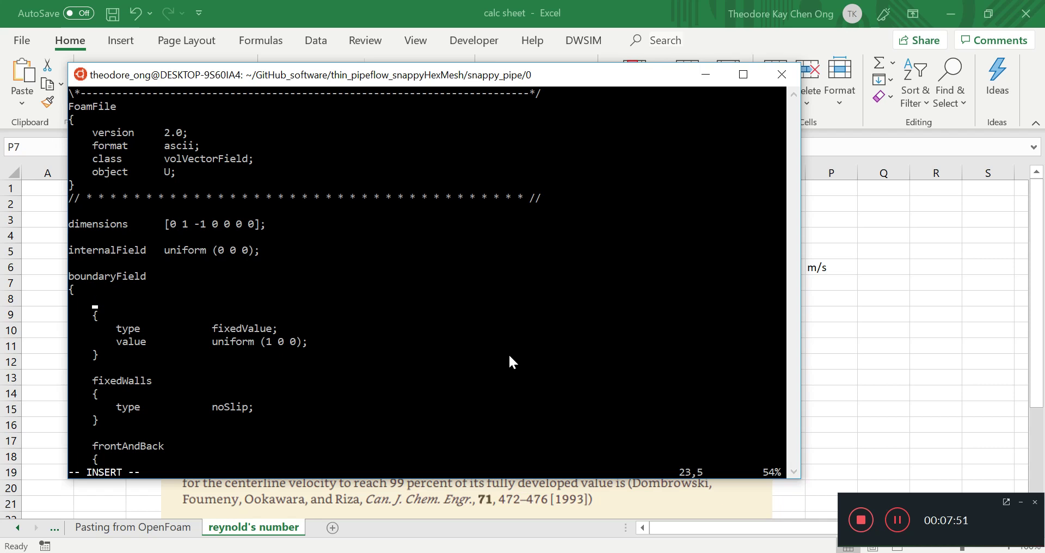
pyautogui.write('topPatch')
# - Rename fixedWalls to wall and frontAndBack to bottomPatch
pyautogui.press('Down')
pyautogui.press('Down')
pyautogui.press('Down')
pyautogui.press('Down')
pyautogui.press('Down')
pyautogui.press('Down')
pyautogui.press('Down')
pyautogui.press('Down')
pyautogui.press('Down')
pyautogui.press('Down')
pyautogui.press('Down')
pyautogui.press('Down')
pyautogui.press('Up')
pyautogui.press('Up')
pyautogui.press('Up')
pyautogui.press('Up')
pyautogui.press('Up')
pyautogui.press('Up')
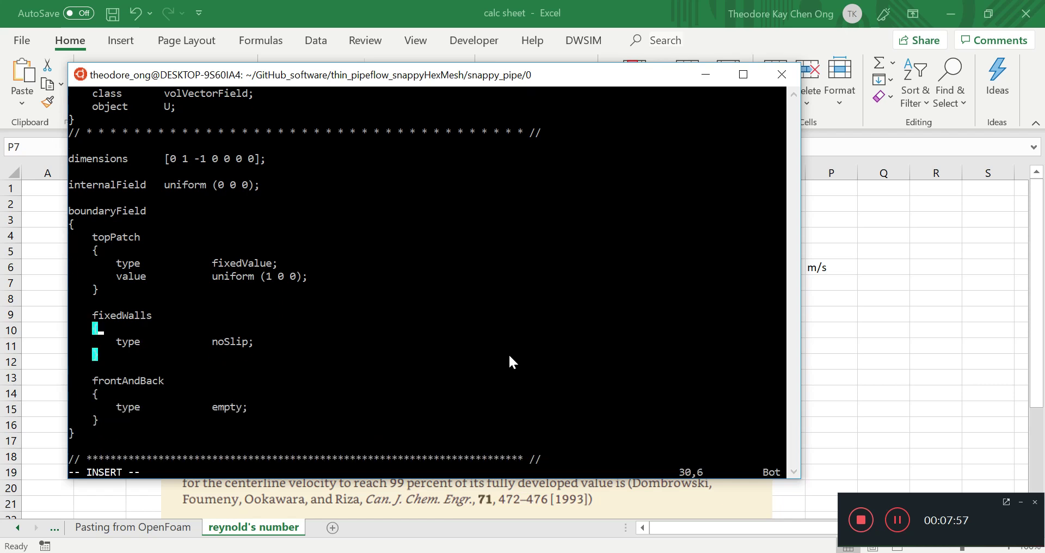
pyautogui.press('Left')
pyautogui.press('Left')
pyautogui.press('Left')
pyautogui.press('Left')
pyautogui.press('Left')
pyautogui.press('Left')
pyautogui.press('Left')
pyautogui.press('Left')
pyautogui.press('Delete')
pyautogui.press('Delete')
pyautogui.press('Delete')
pyautogui.press('Delete')
pyautogui.press('Delete')
pyautogui.press('Delete')
pyautogui.press('Delete')
pyautogui.press('Delete')
pyautogui.press('Delete')
pyautogui.press('Delete')
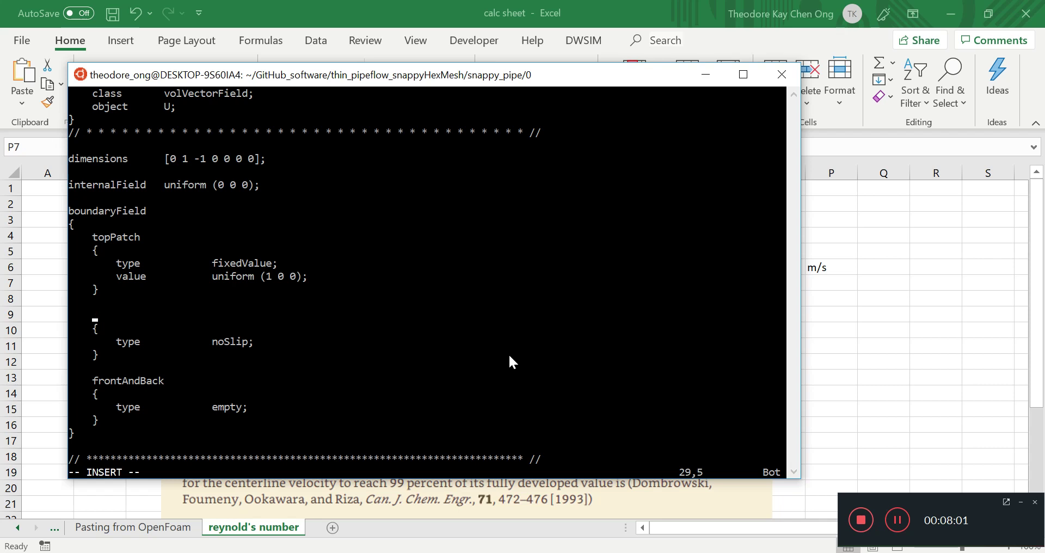
pyautogui.write('wall')
pyautogui.press('Down')
pyautogui.press('Down')
pyautogui.press('Down')
pyautogui.press('Down')
pyautogui.press('Down')
pyautogui.press('Left')
pyautogui.press('Left')
pyautogui.press('Left')
pyautogui.press('Left')
pyautogui.press('Delete')
pyautogui.press('Delete')
pyautogui.press('Delete')
pyautogui.press('Delete')
pyautogui.press('Delete')
pyautogui.press('Delete')
pyautogui.press('Delete')
pyautogui.press('Delete')
pyautogui.press('Delete')
pyautogui.press('Delete')
pyautogui.press('Delete')
pyautogui.press('Delete')
pyautogui.write('bottomPatch')
# - Save the U file with :wq and return to the case folder
pyautogui.press('Escape')
pyautogui.write(':wq')
pyautogui.press('Return')
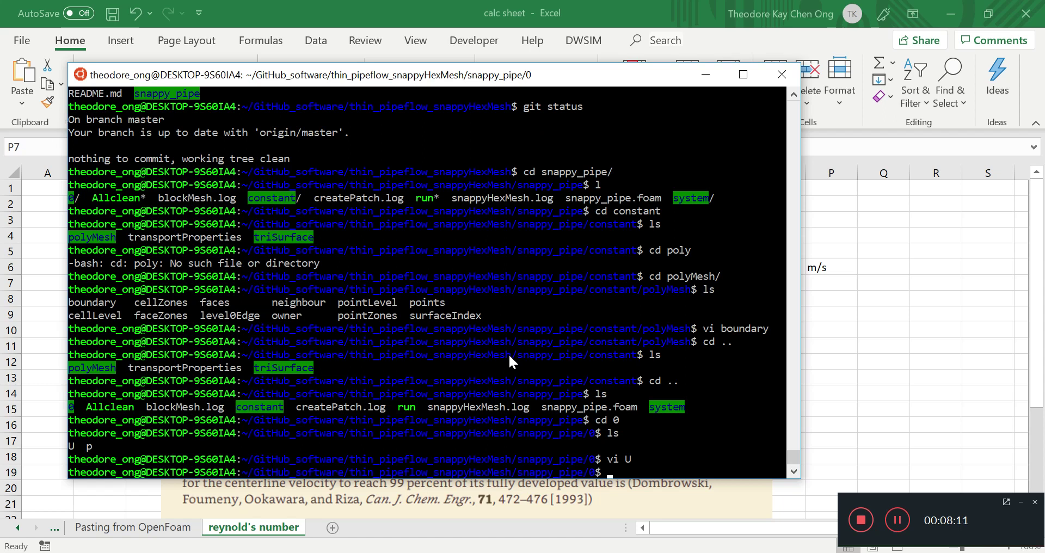
pyautogui.write('cd ..')
pyautogui.press('Return')
pyautogui.write('ls')
# - Open constant/polyMesh/boundary in vi using tab completion
pyautogui.press('Return')
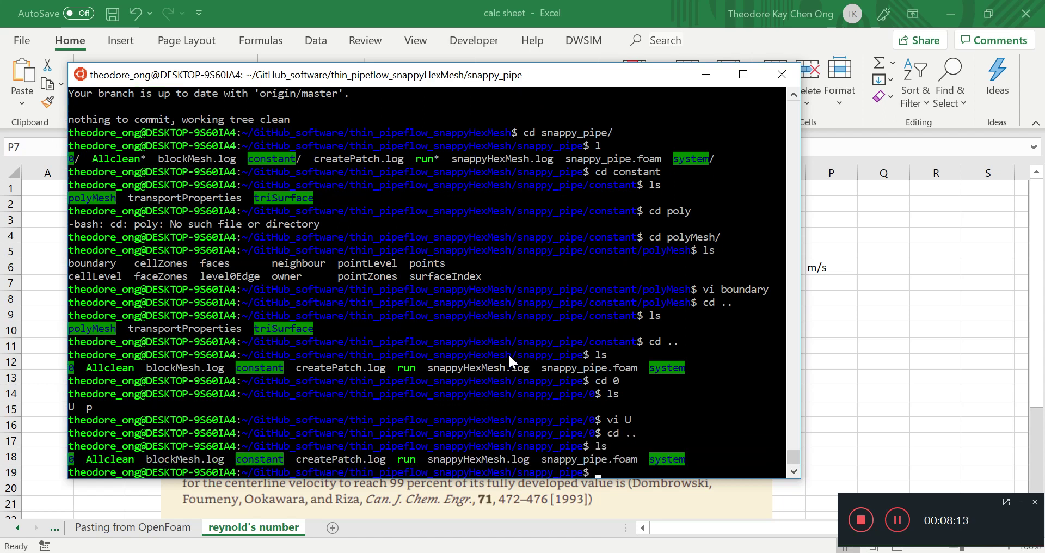
pyautogui.write('vi con')
pyautogui.press('Tab')
pyautogui.write('p')
pyautogui.press('Tab')
pyautogui.write('b')
pyautogui.press('Tab')
pyautogui.press('Return')
# - Check the topPatch, wall and bottomPatch names in the boundary file, then quit with :q
pyautogui.doubleClick(104, 185)
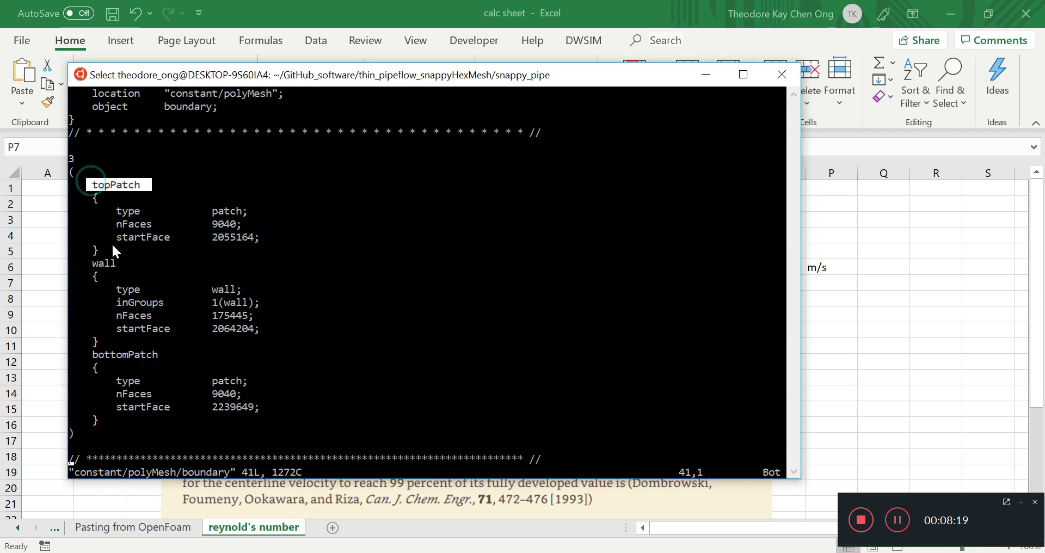
pyautogui.doubleClick(104, 263)
pyautogui.moveTo(94, 362); pyautogui.dragTo(224, 372)
pyautogui.click(223, 370)
pyautogui.press('Escape')
pyautogui.write(':q')
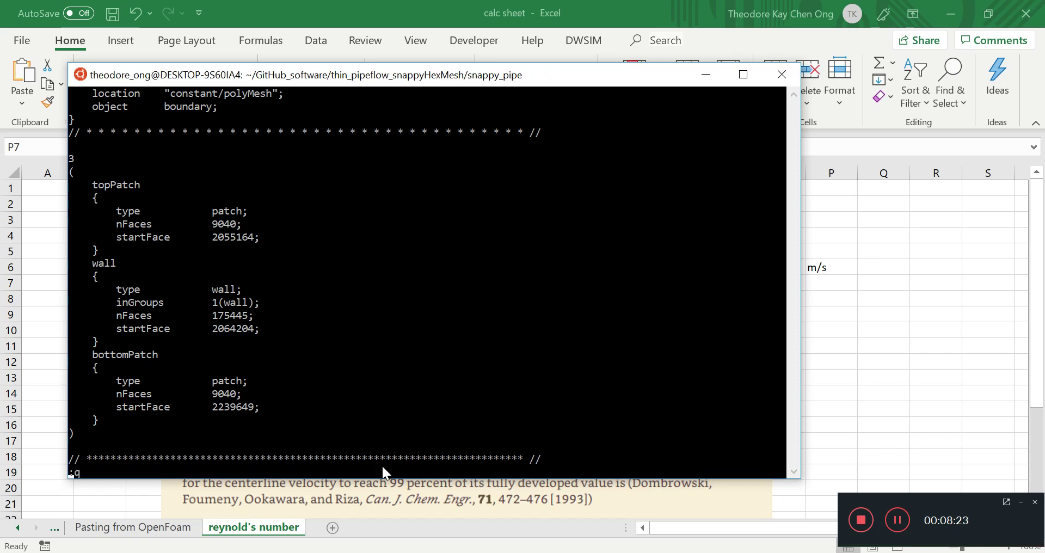
pyautogui.press('Return')
# - Reopen 0/U and check its topPatch entry
pyautogui.write('vi 0/U')
pyautogui.press('Return')
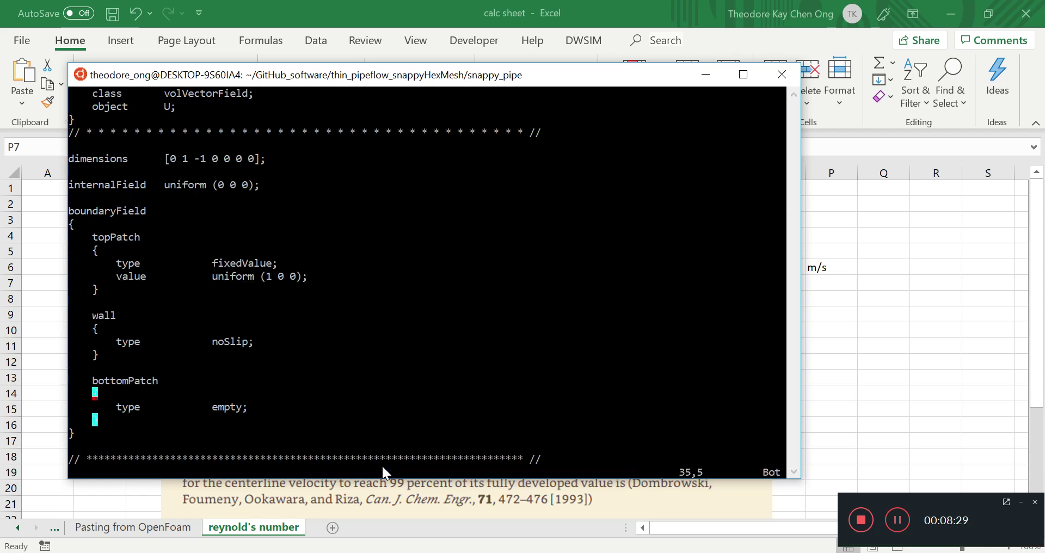
pyautogui.moveTo(99, 238); pyautogui.dragTo(130, 238)
pyautogui.click(148, 381)
pyautogui.press('Escape')
pyautogui.press('Up')
pyautogui.press('Up')
pyautogui.press('Up')
pyautogui.press('Up')
pyautogui.press('Up')
pyautogui.press('Up')
pyautogui.press('Up')
pyautogui.press('Up')
pyautogui.press('Up')
pyautogui.press('Up')
# - Check the velocity 0.0001 in Excel cell D6, then switch to the terminal and back
pyautogui.hotkey('alt', 'Tab')
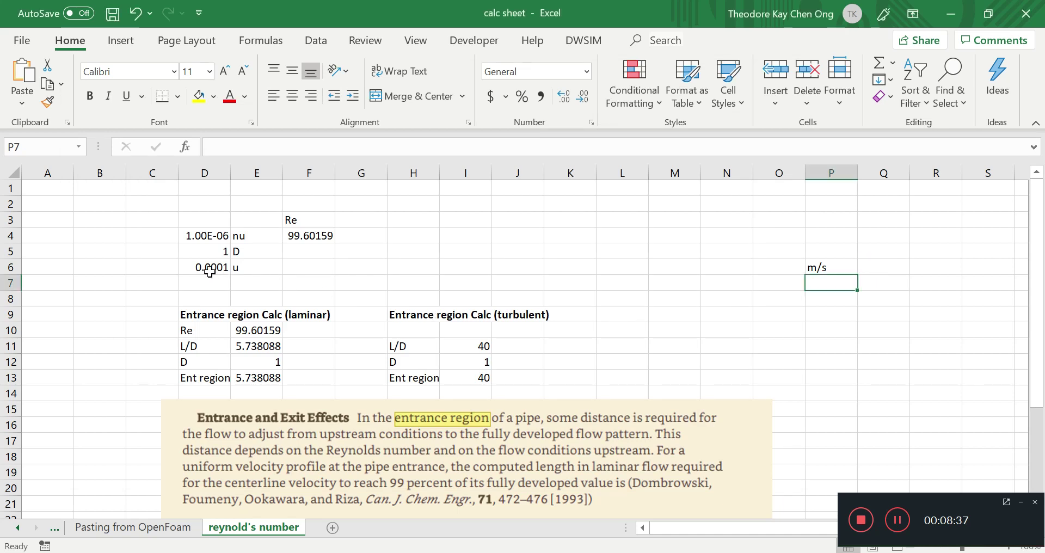
pyautogui.click(208, 268)
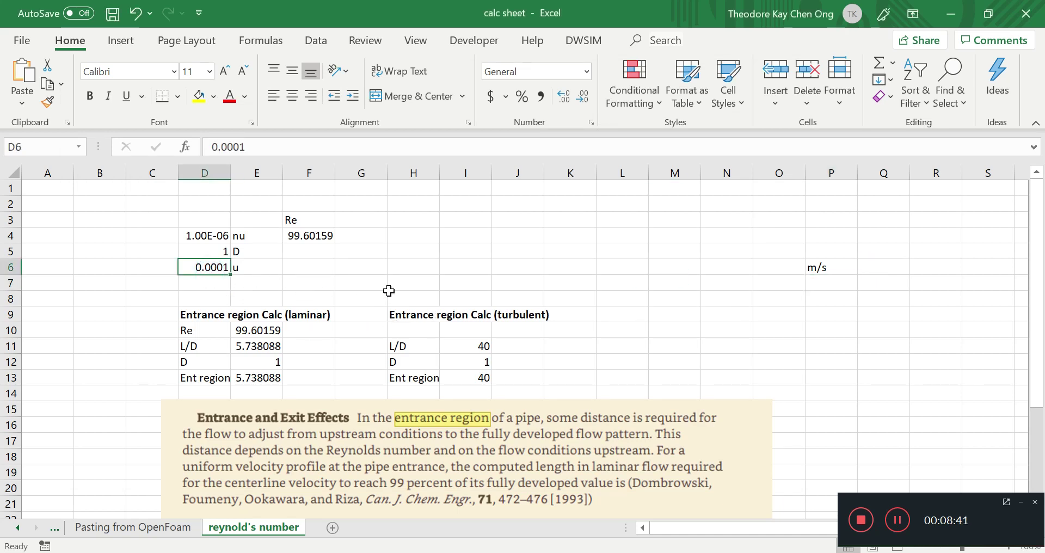
pyautogui.hotkey('alt', 'Tab')
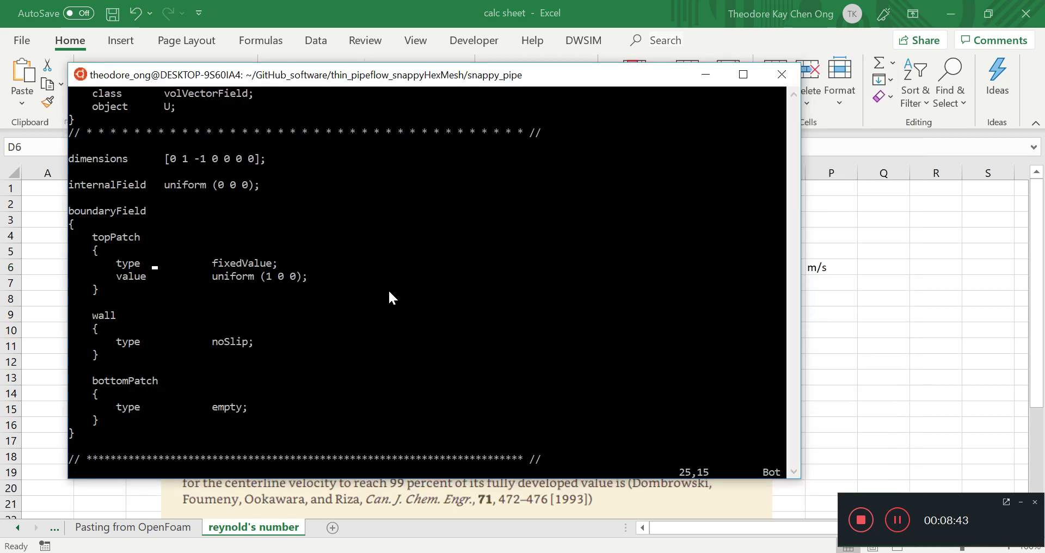
pyautogui.hotkey('alt', 'Tab')
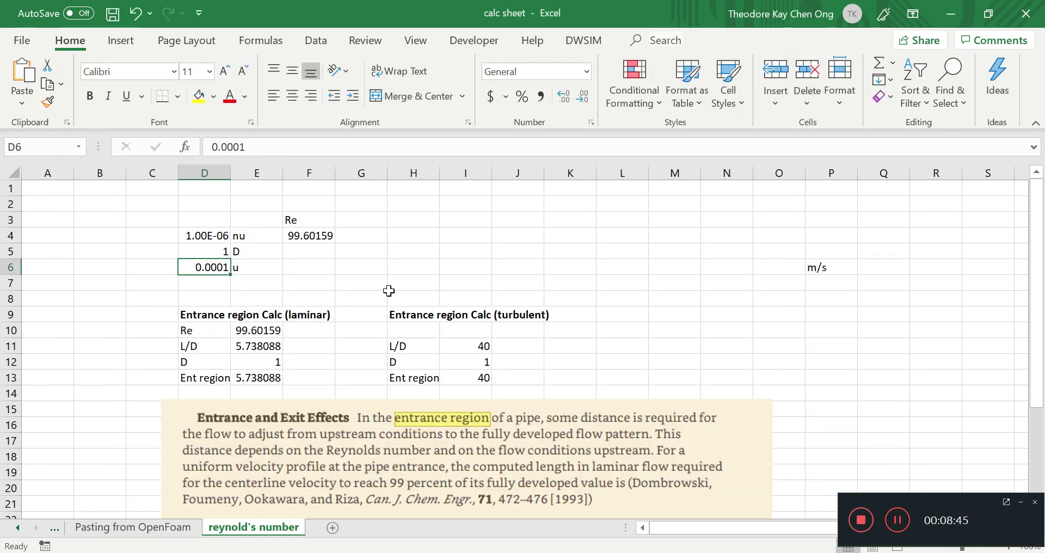
# - In ParaView, open snappy_pipe.foam from thin_pipeflow_snappyHexMesh/snappy_pipe
pyautogui.hotkey('alt', 'Tab')
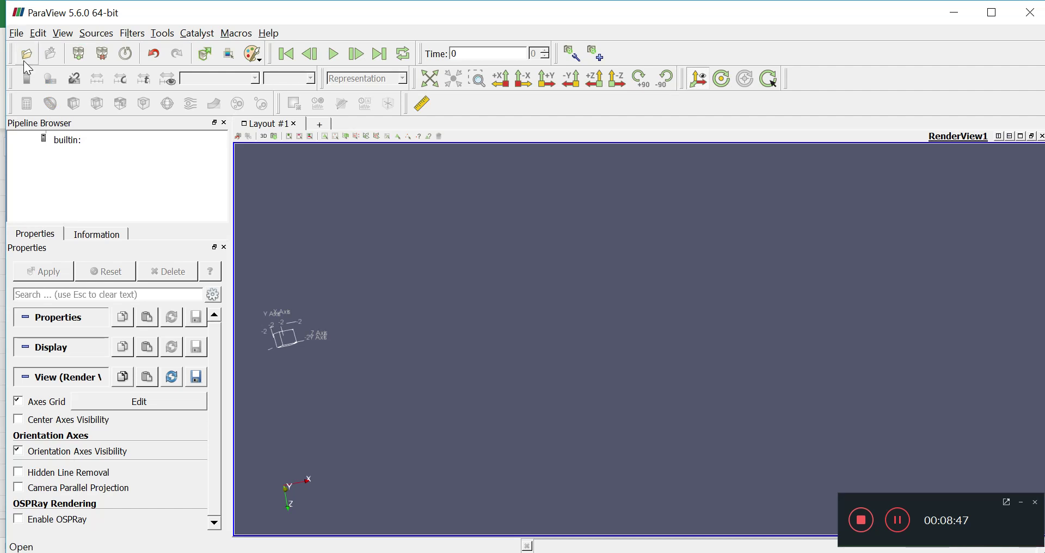
pyautogui.click(25, 55)
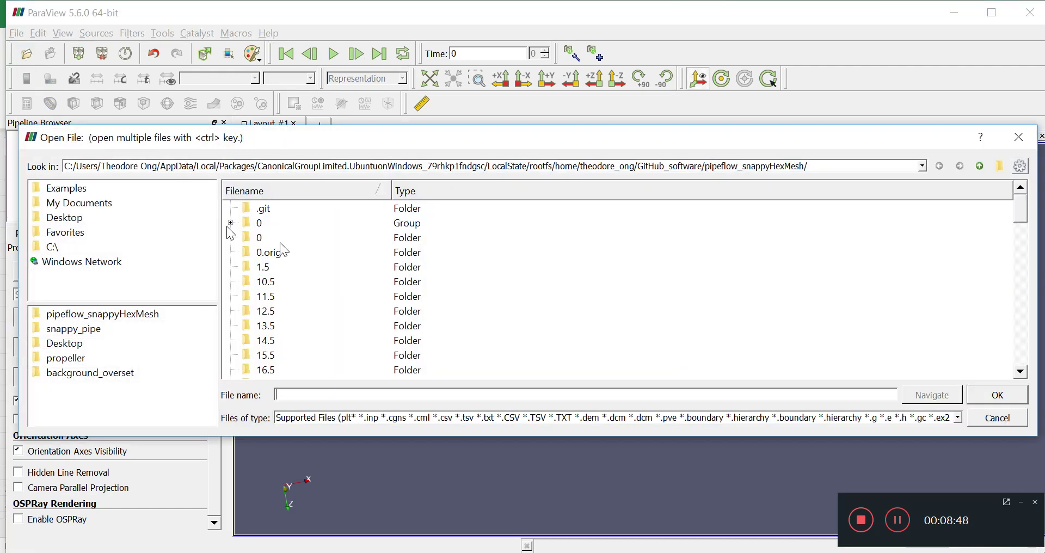
pyautogui.click(977, 167)
pyautogui.click(976, 166)
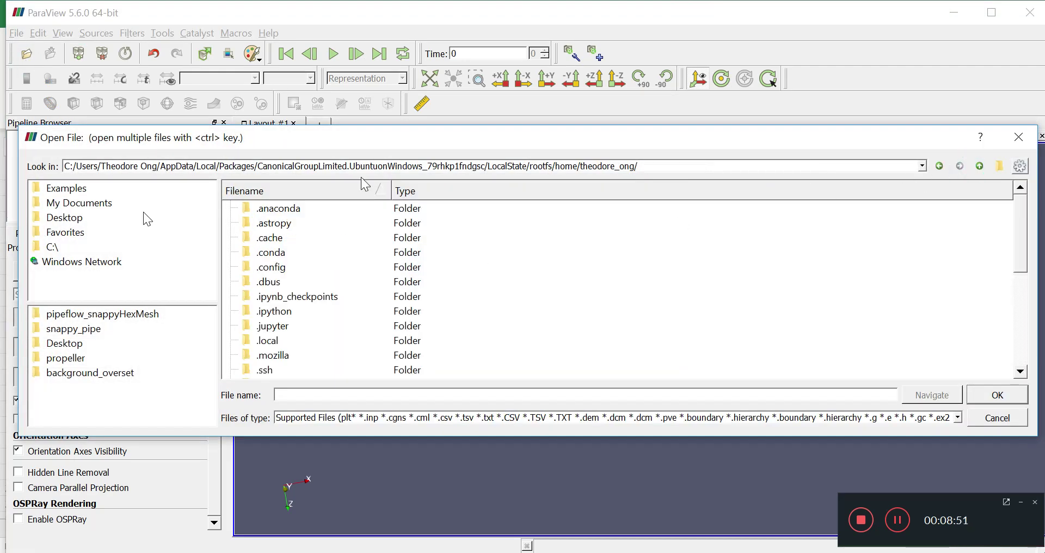
pyautogui.click(940, 165)
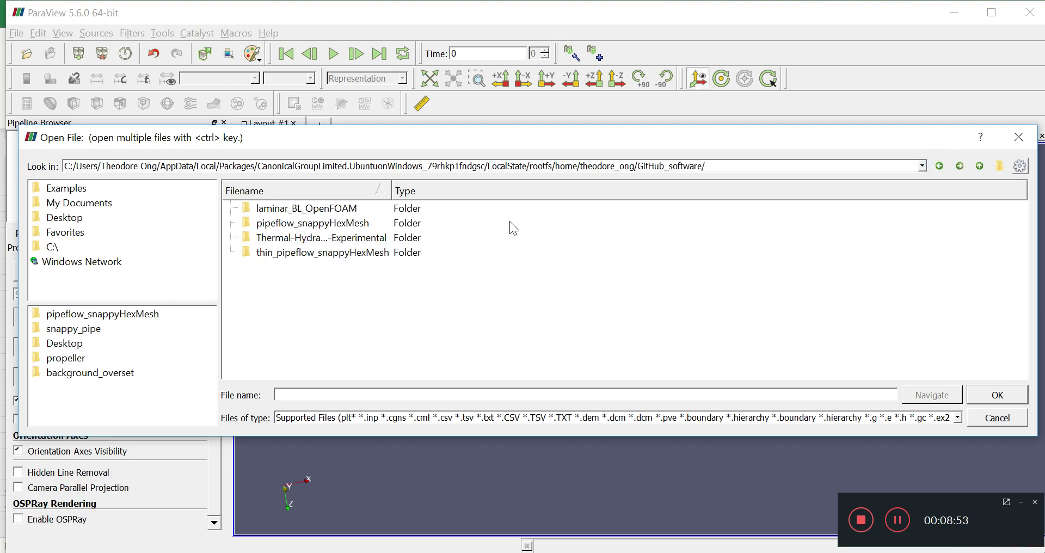
pyautogui.click(353, 225)
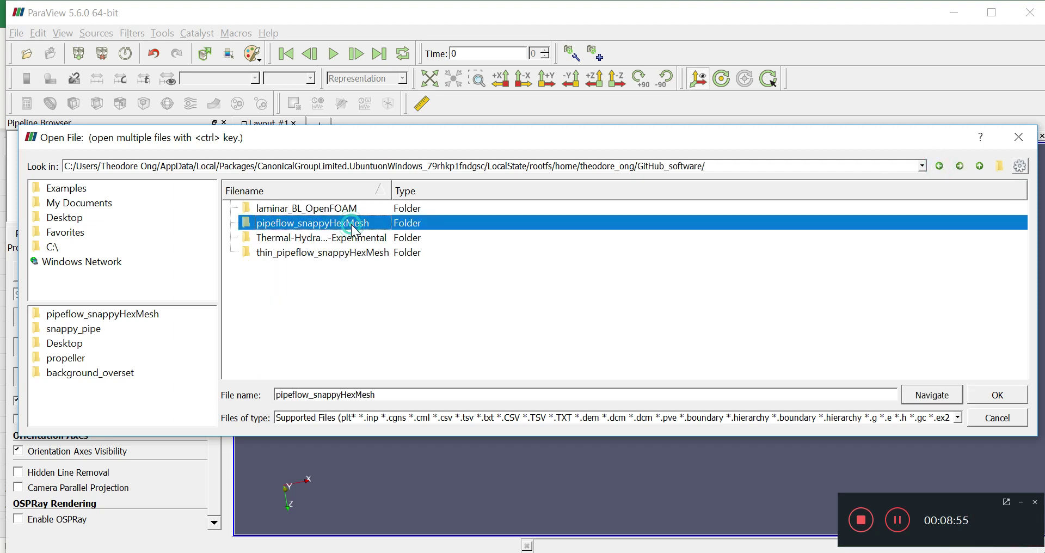
pyautogui.doubleClick(353, 224)
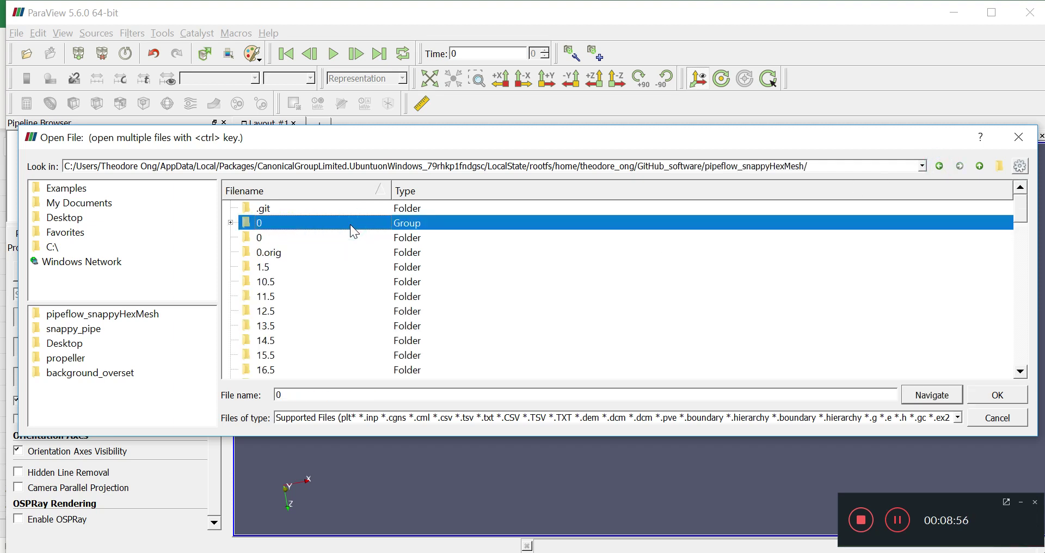
pyautogui.click(940, 165)
pyautogui.doubleClick(336, 252)
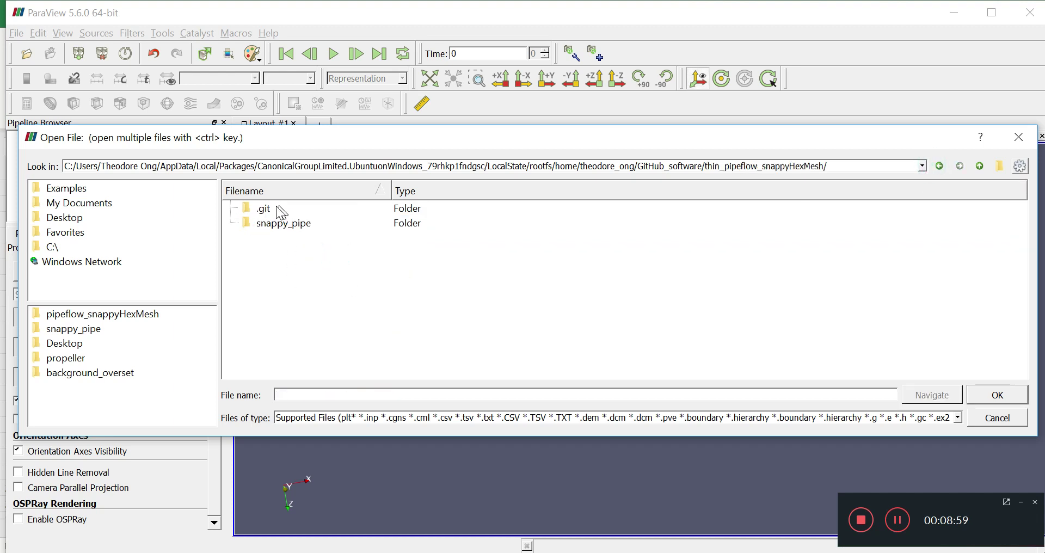
pyautogui.doubleClick(277, 224)
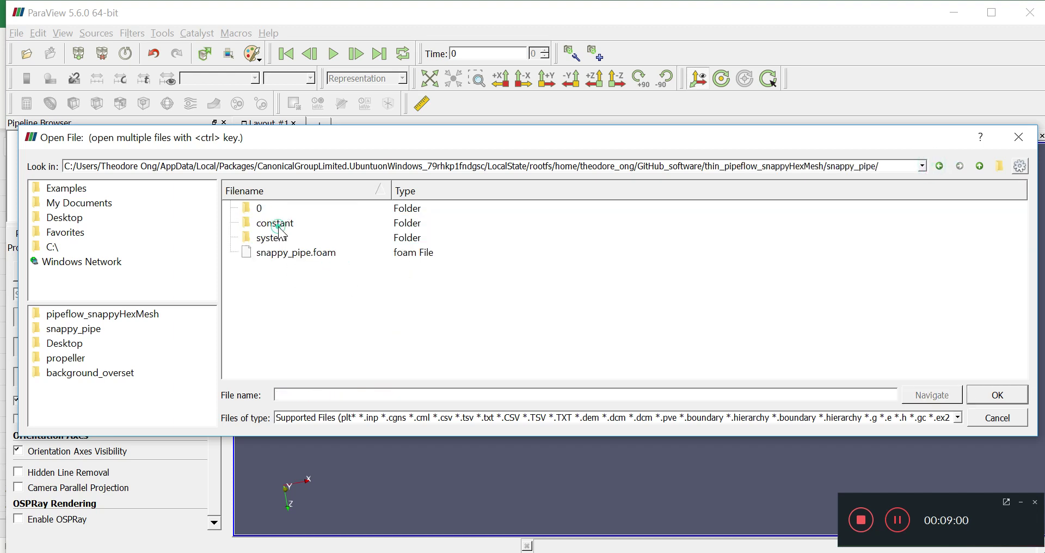
pyautogui.click(291, 253)
pyautogui.doubleClick(341, 252)
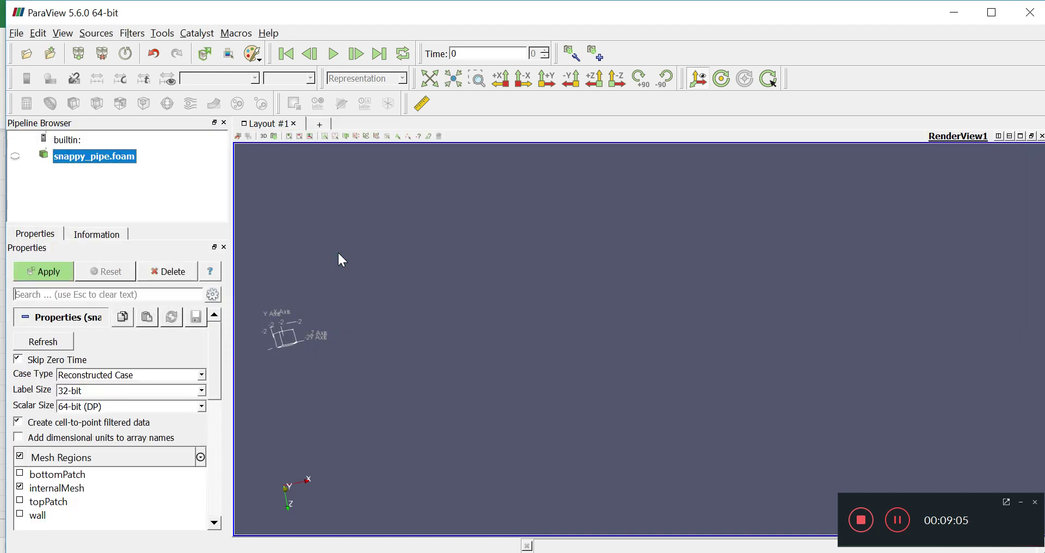
# - Apply to load the pipe mesh and rotate it to an oblique side view
pyautogui.click(53, 278)
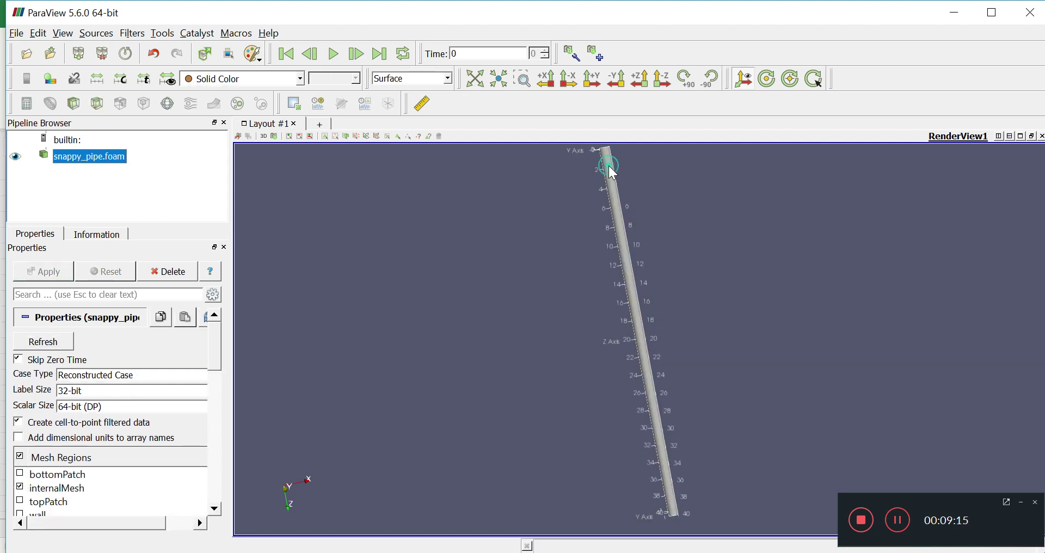
pyautogui.moveTo(610, 171); pyautogui.dragTo(556, 475)
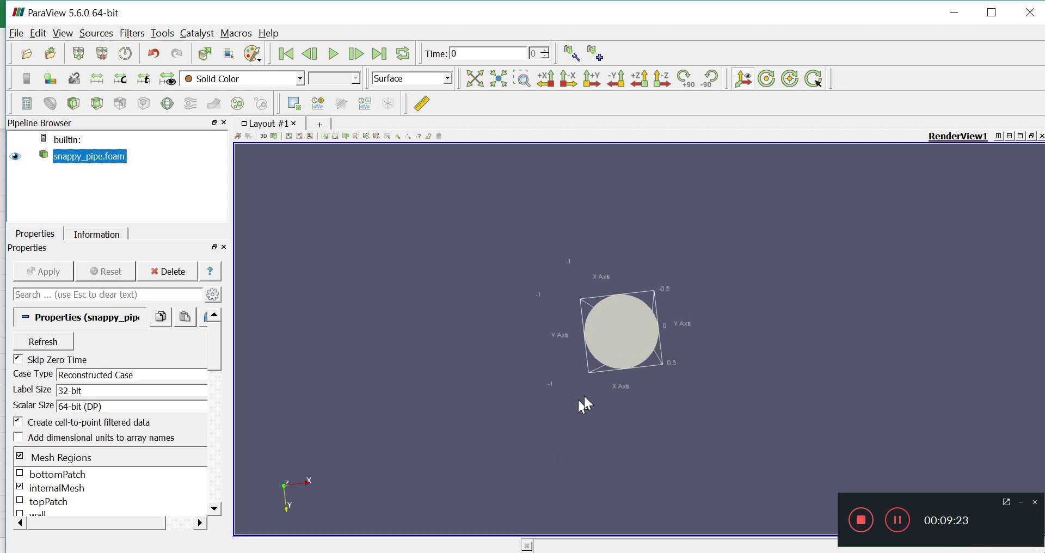
pyautogui.moveTo(641, 361); pyautogui.dragTo(605, 366)
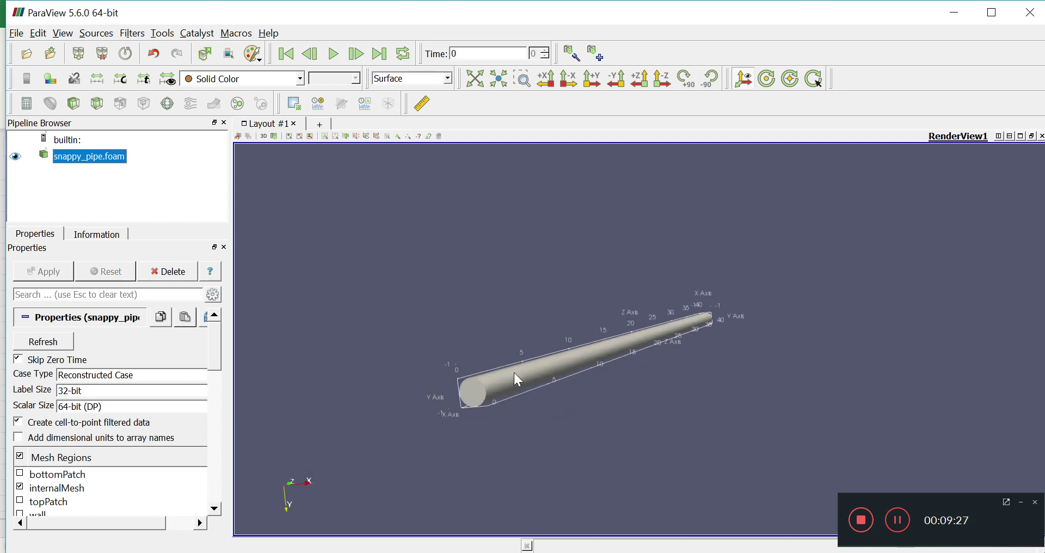
pyautogui.click(716, 308)
pyautogui.moveTo(615, 344); pyautogui.dragTo(563, 357)
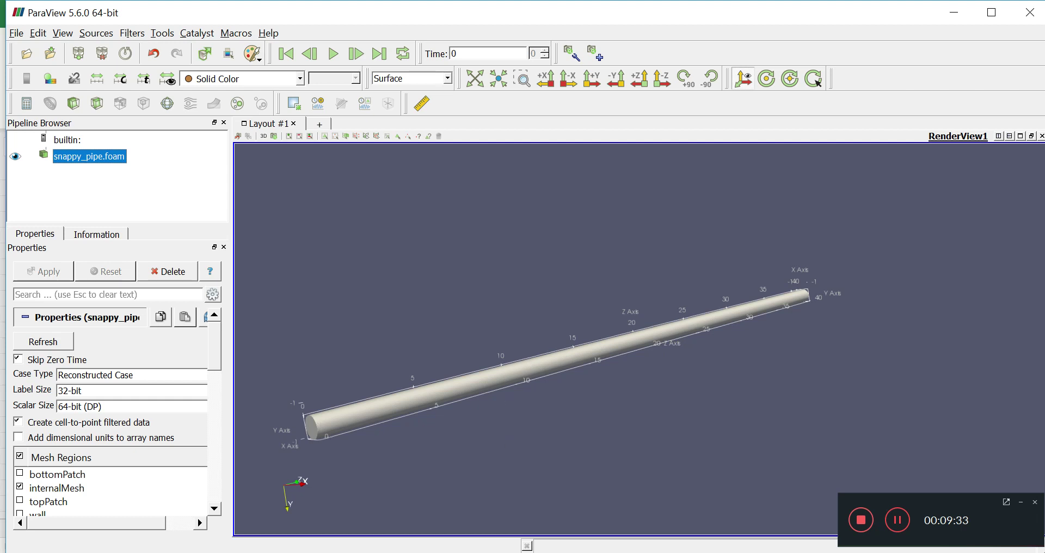
# - Change the topPatch velocity in 0/U from (1 0 0) to uniform (0 0 0.0001)
pyautogui.hotkey('alt', 'Tab')
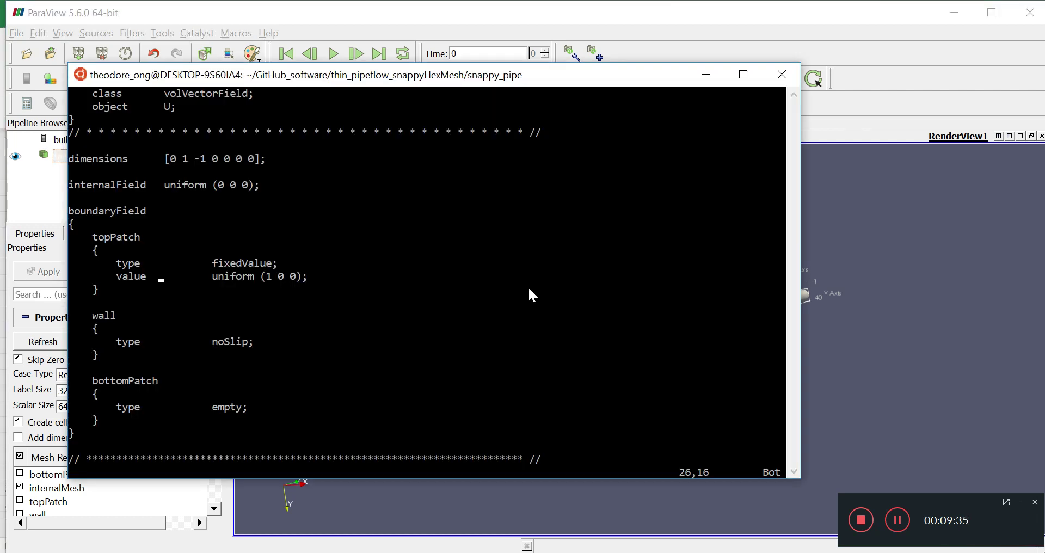
pyautogui.press('l')
pyautogui.press('l')
pyautogui.press('l')
pyautogui.press('l')
pyautogui.press('l')
pyautogui.press('l')
pyautogui.press('l')
pyautogui.press('l')
pyautogui.press('l')
pyautogui.press('l')
pyautogui.press('l')
pyautogui.press('l')
pyautogui.press('l')
pyautogui.press('l')
pyautogui.press('l')
pyautogui.press('l')
pyautogui.press('l')
pyautogui.press('l')
pyautogui.press('i')
pyautogui.press('Delete')
pyautogui.write('0')
pyautogui.press('Right')
pyautogui.press('Right')
pyautogui.press('Right')
pyautogui.press('Insert')
pyautogui.press('Insert')
pyautogui.press('Right')
pyautogui.write('.0001')
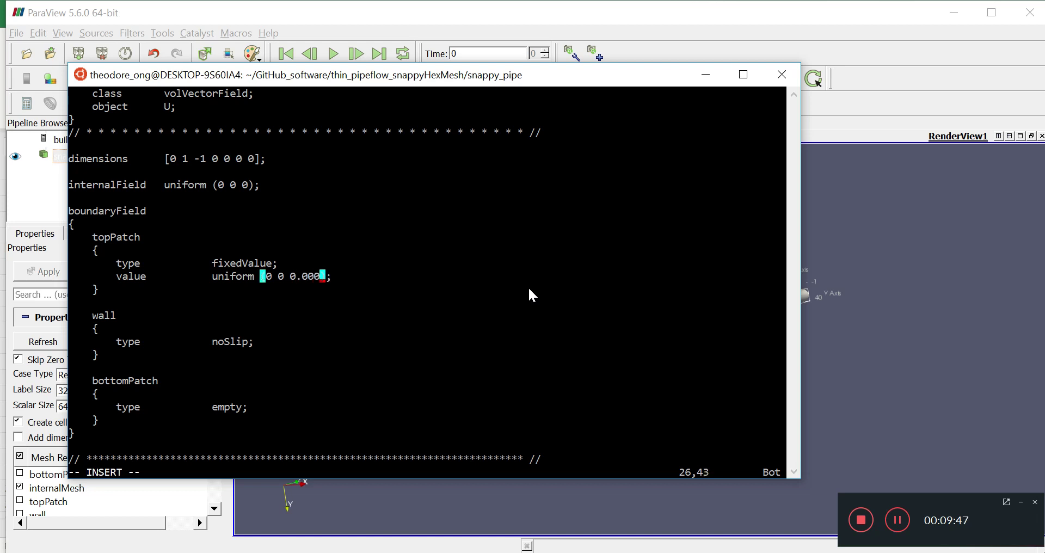
# - Save 0/U with :w and switch back to the guide document
pyautogui.press('Escape')
pyautogui.write(':w')
pyautogui.press('Return')
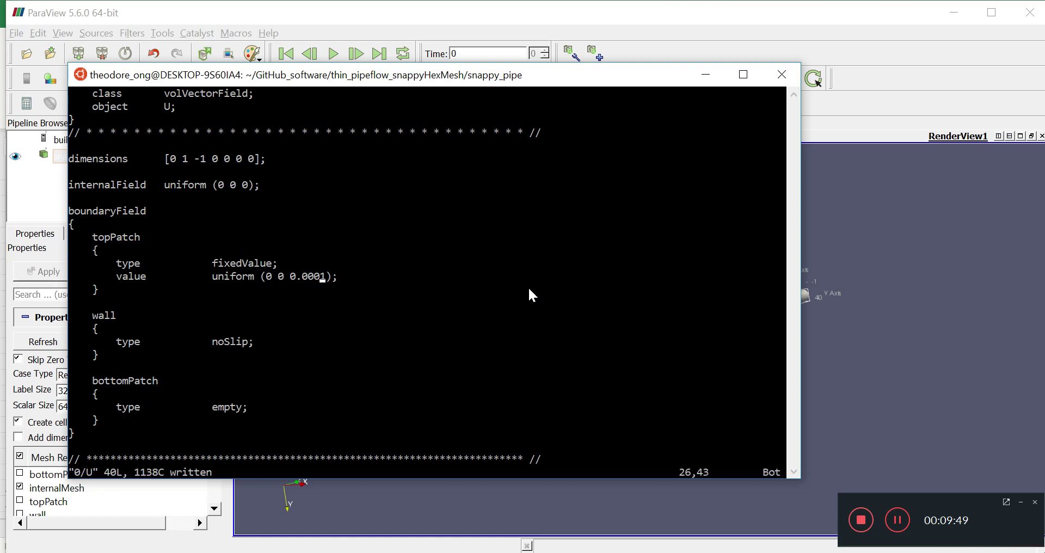
pyautogui.hotkey('alt', 'Tab')
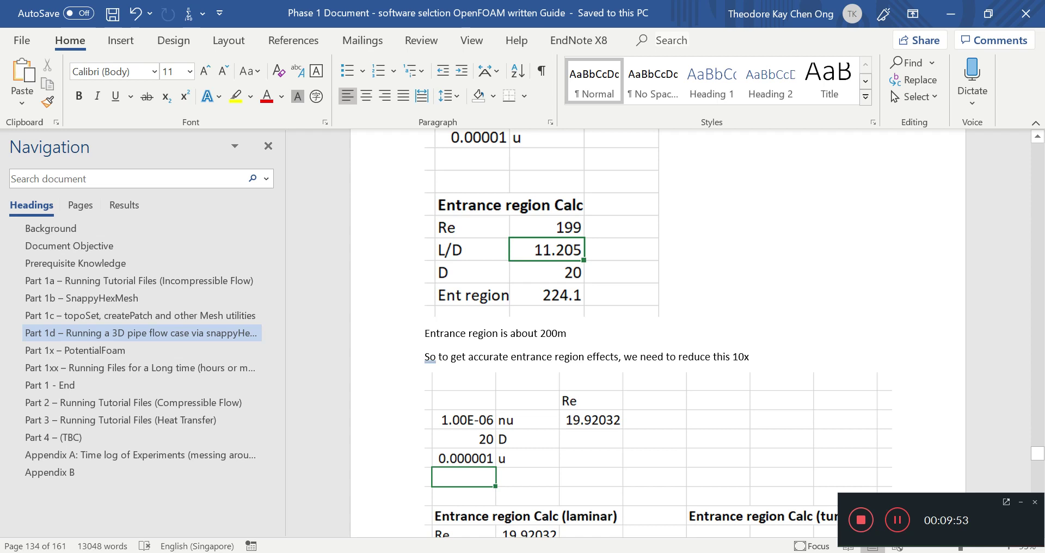
pyautogui.hotkey('alt', 'Tab')
pyautogui.click(199, 268)
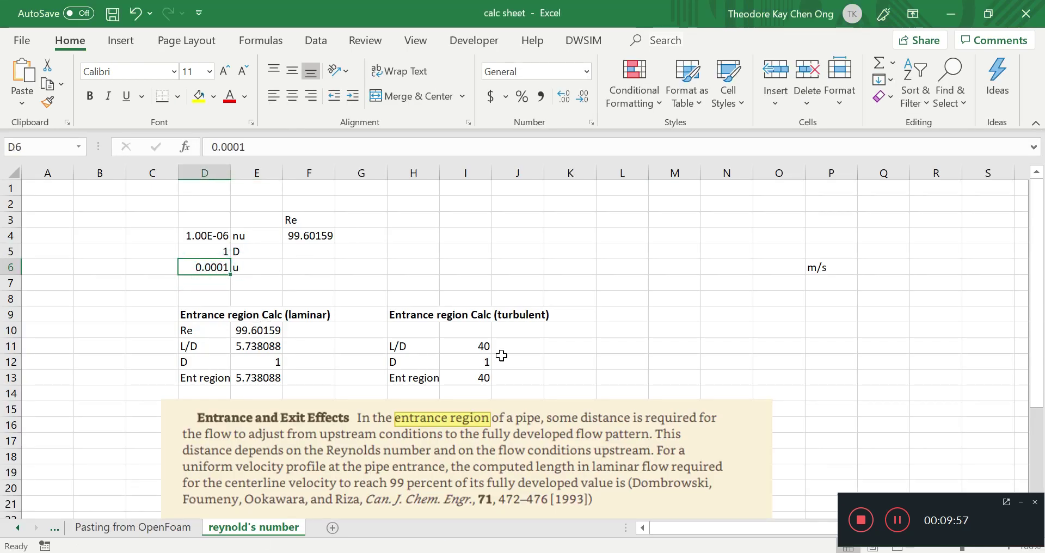
pyautogui.click(243, 228)
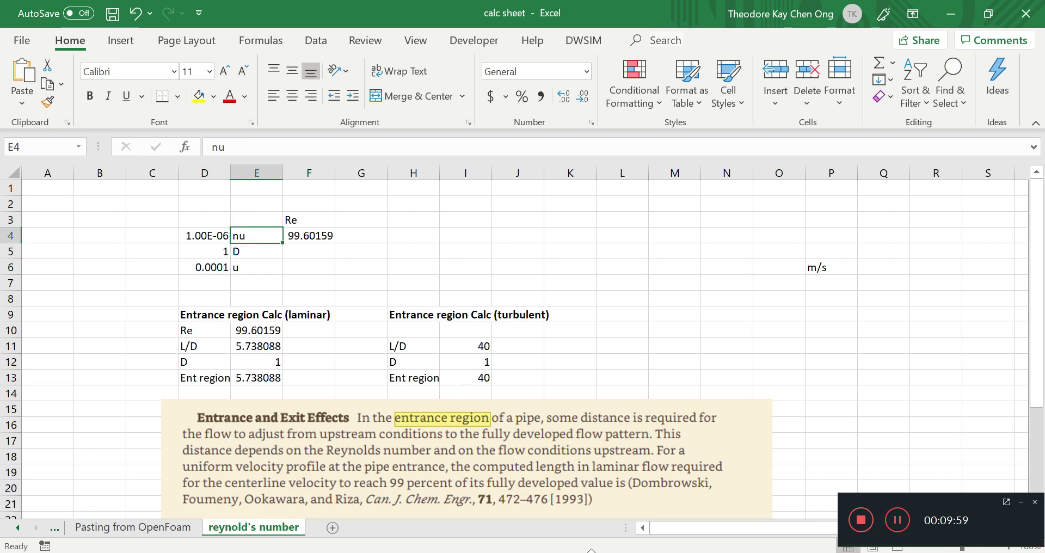
pyautogui.hotkey('alt', 'Tab')
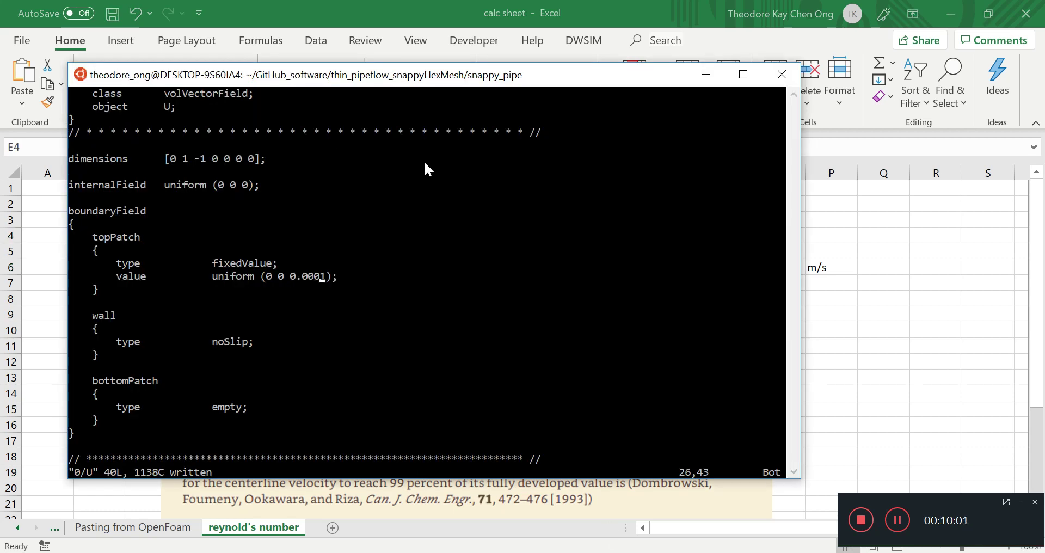
# - Add a blank line under bottomPatch's type and copy topPatch's fixedValue type and value lines
pyautogui.press('Down')
pyautogui.press('Down')
pyautogui.press('Down')
pyautogui.press('Down')
pyautogui.press('Down')
pyautogui.press('Down')
pyautogui.press('Down')
pyautogui.press('Down')
pyautogui.press('Down')
pyautogui.press('Down')
pyautogui.press('Up')
pyautogui.press('Up')
pyautogui.press('Up')
pyautogui.press('Up')
pyautogui.press('Up')
pyautogui.press('Up')
pyautogui.press('Up')
pyautogui.press('Up')
pyautogui.press('Up')
pyautogui.press('Up')
pyautogui.press('Up')
pyautogui.press('Down')
pyautogui.press('Down')
pyautogui.press('Down')
pyautogui.press('Down')
pyautogui.press('Down')
pyautogui.press('Down')
pyautogui.press('Down')
pyautogui.press('Down')
pyautogui.press('Down')
pyautogui.press('Down')
pyautogui.press('Down')
pyautogui.press('a')
pyautogui.press('Return')
pyautogui.press('Return')
pyautogui.press('Return')
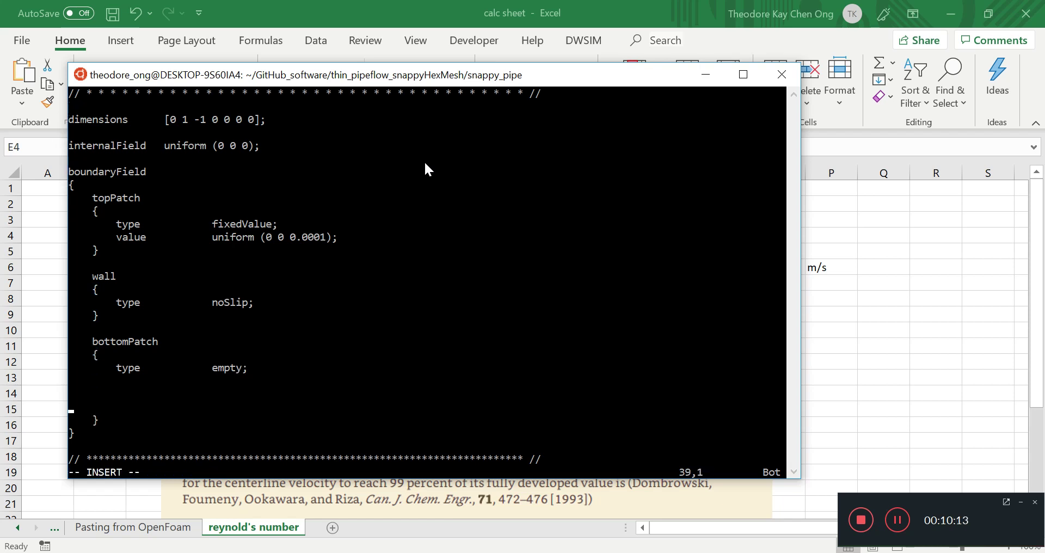
pyautogui.moveTo(341, 240); pyautogui.dragTo(23, 225)
pyautogui.hotkey('ctrl', 'c')
# - Paste the fixedValue and uniform (0 0 0.0001) lines into bottomPatch and delete its empty type
pyautogui.click(97, 372)
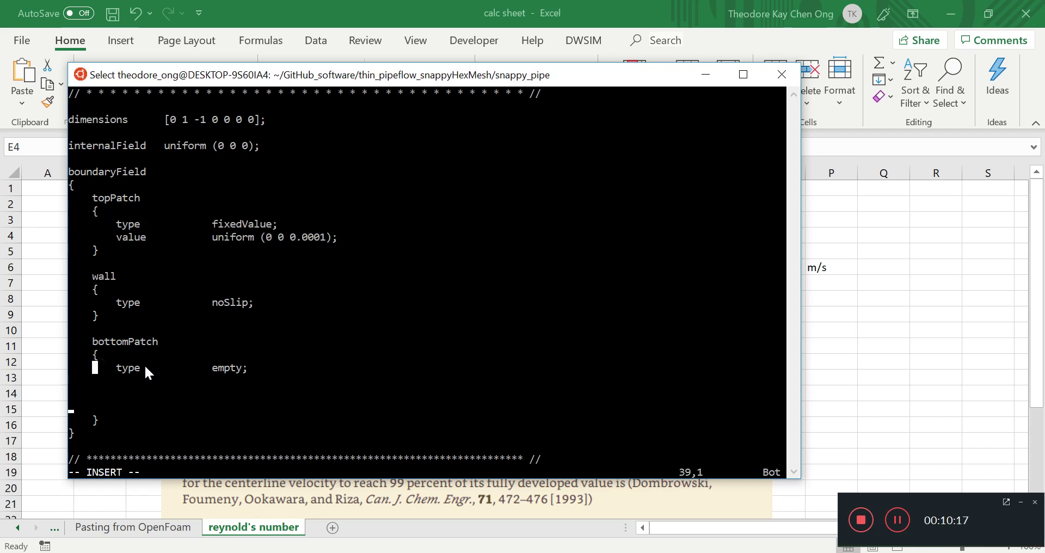
pyautogui.press('Escape')
pyautogui.press('Up')
pyautogui.press('Up')
pyautogui.press('Up')
pyautogui.press('End')
pyautogui.hotkey('ctrl', 'v')
pyautogui.press('Up')
pyautogui.press('Up')
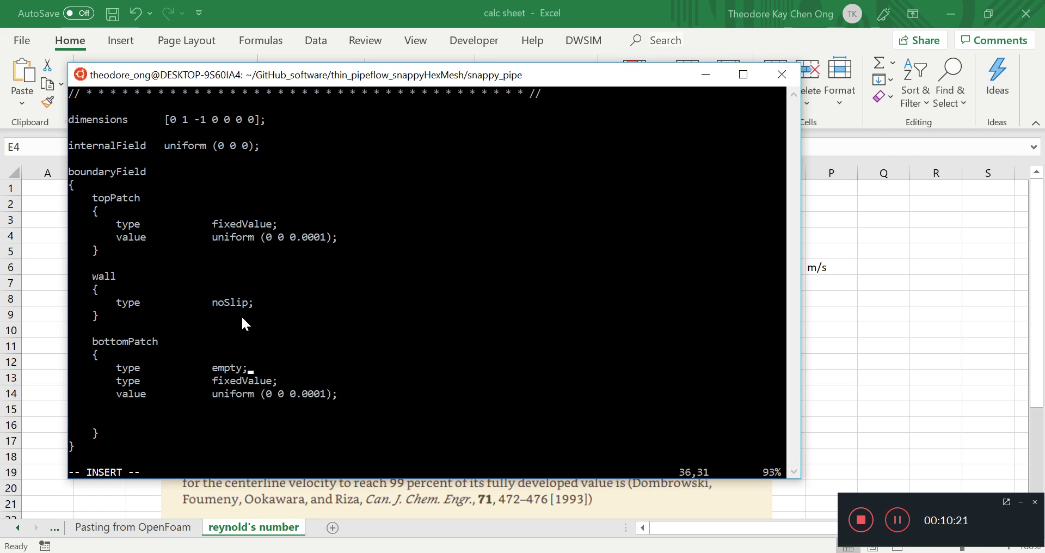
pyautogui.press('BackSpace')
pyautogui.press('BackSpace')
pyautogui.press('BackSpace')
pyautogui.press('BackSpace')
pyautogui.press('BackSpace')
pyautogui.press('BackSpace')
pyautogui.press('BackSpace')
pyautogui.press('BackSpace')
pyautogui.press('BackSpace')
pyautogui.press('BackSpace')
pyautogui.press('BackSpace')
pyautogui.press('BackSpace')
pyautogui.press('BackSpace')
pyautogui.press('BackSpace')
pyautogui.press('BackSpace')
pyautogui.press('BackSpace')
pyautogui.press('BackSpace')
pyautogui.press('BackSpace')
pyautogui.press('BackSpace')
pyautogui.press('BackSpace')
pyautogui.press('BackSpace')
pyautogui.press('BackSpace')
pyautogui.press('BackSpace')
pyautogui.press('BackSpace')
pyautogui.press('BackSpace')
pyautogui.press('BackSpace')
pyautogui.press('BackSpace')
pyautogui.press('BackSpace')
pyautogui.press('BackSpace')
pyautogui.press('BackSpace')
# - Change topPatch's type to zeroGradient, delete its value line, and save 0/U
pyautogui.press('Up')
pyautogui.press('Up')
pyautogui.press('Up')
pyautogui.press('Up')
pyautogui.press('Up')
pyautogui.press('Up')
pyautogui.press('Up')
pyautogui.press('Up')
pyautogui.press('Up')
pyautogui.press('Up')
pyautogui.press('Up')
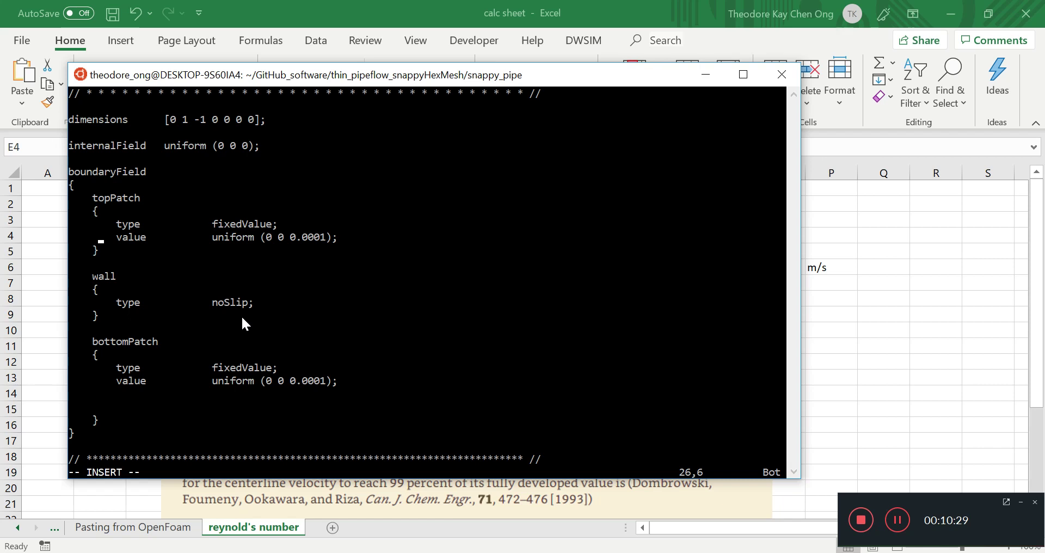
pyautogui.press('Down')
pyautogui.press('Right')
pyautogui.press('Right')
pyautogui.press('Right')
pyautogui.press('Right')
pyautogui.press('Right')
pyautogui.press('Right')
pyautogui.press('Right')
pyautogui.press('Right')
pyautogui.press('Right')
pyautogui.press('Right')
pyautogui.press('Right')
pyautogui.press('Right')
pyautogui.press('Right')
pyautogui.press('Right')
pyautogui.press('Right')
pyautogui.press('Right')
pyautogui.press('Right')
pyautogui.press('Right')
pyautogui.press('Delete')
pyautogui.press('Delete')
pyautogui.press('Delete')
pyautogui.press('Delete')
pyautogui.press('Delete')
pyautogui.press('Delete')
pyautogui.press('Delete')
pyautogui.press('Delete')
pyautogui.press('Delete')
pyautogui.press('Delete')
pyautogui.write('zeroGradient')
pyautogui.press('Down')
pyautogui.press('Escape')
pyautogui.press('d')
pyautogui.press('d')
pyautogui.press('Escape')
pyautogui.write(':w')
pyautogui.press('Return')
# - Highlight the topPatch, wall and bottomPatch blocks and bottomPatch's velocity vector for review
pyautogui.press('Down')
pyautogui.moveTo(93, 218); pyautogui.dragTo(131, 252)
pyautogui.click(197, 289)
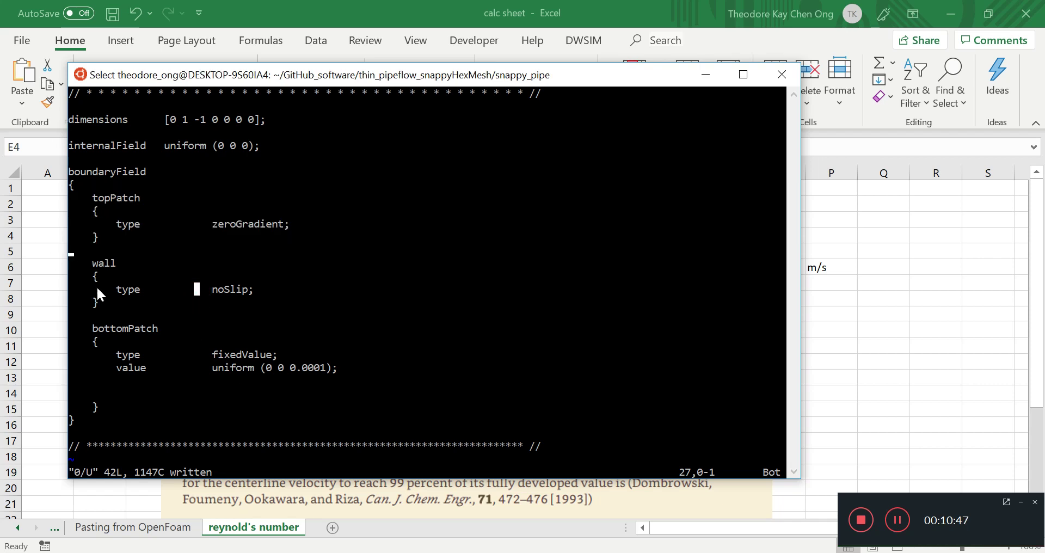
pyautogui.moveTo(106, 302); pyautogui.dragTo(80, 265)
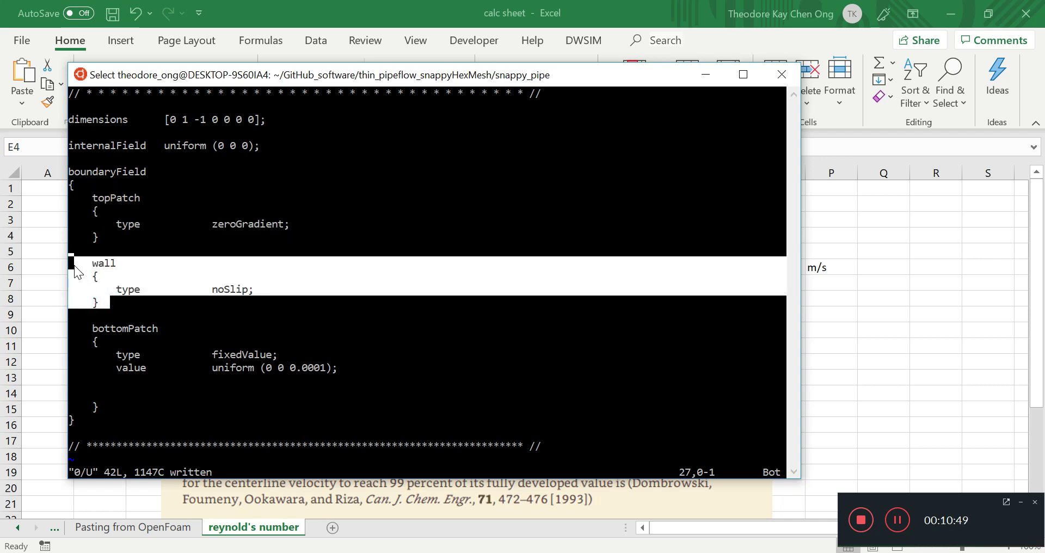
pyautogui.click(106, 300)
pyautogui.moveTo(156, 385); pyautogui.dragTo(64, 325)
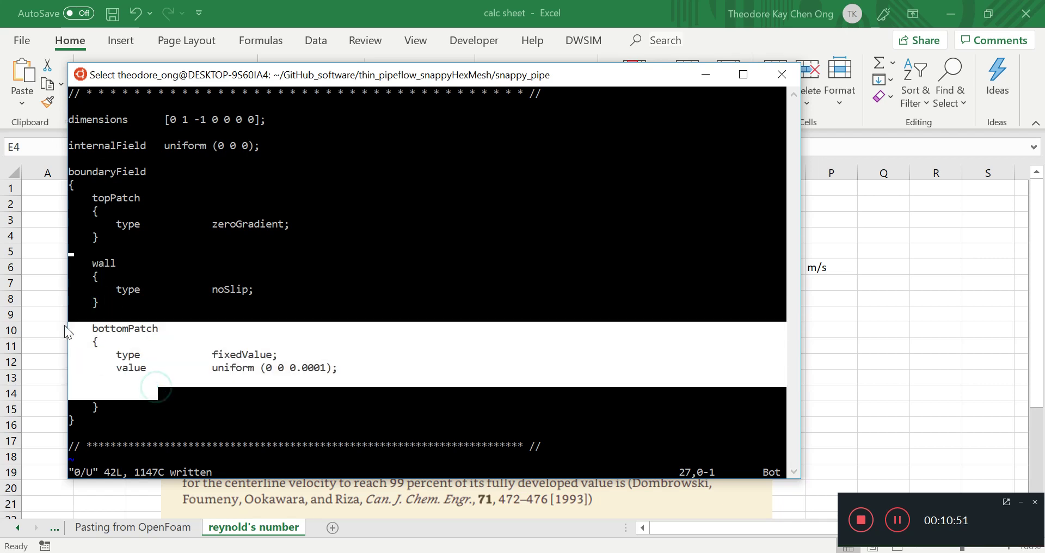
pyautogui.click(203, 430)
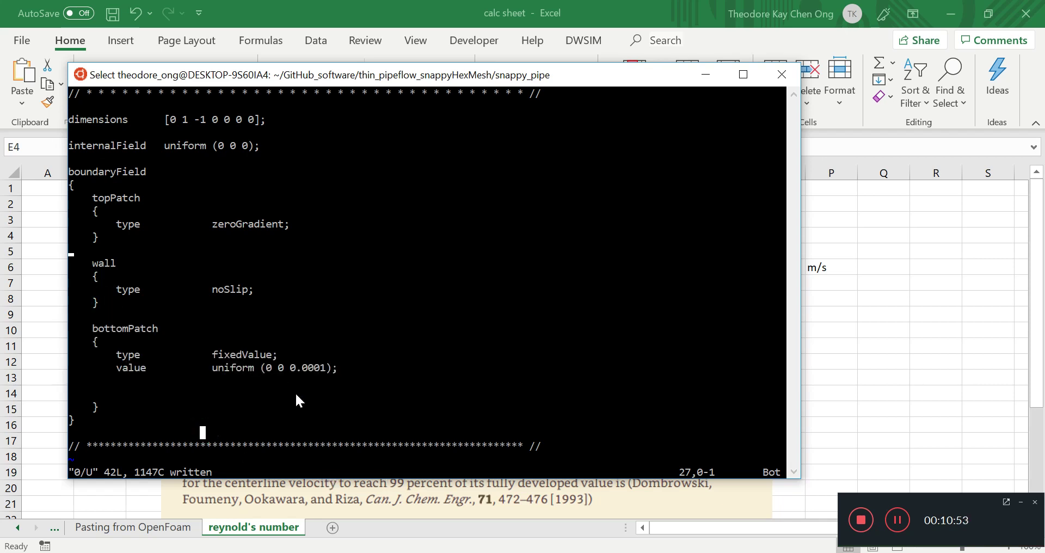
pyautogui.moveTo(270, 362); pyautogui.dragTo(323, 377)
pyautogui.click(305, 373)
pyautogui.press('Escape')
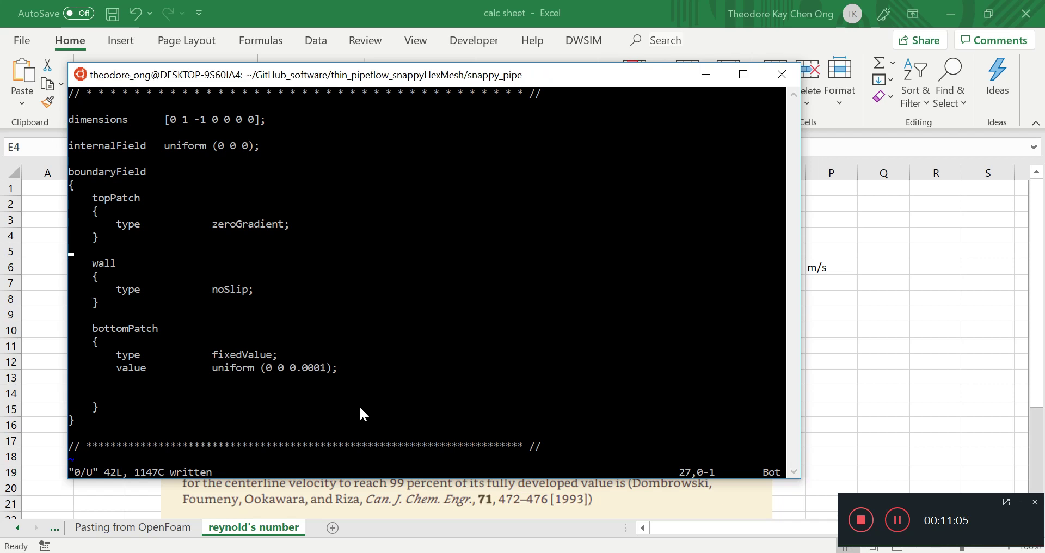
# - Quit 0/U with :q! and open the pressure file 0/p in vi
pyautogui.write(':')
pyautogui.write('q!')
pyautogui.press('Return')
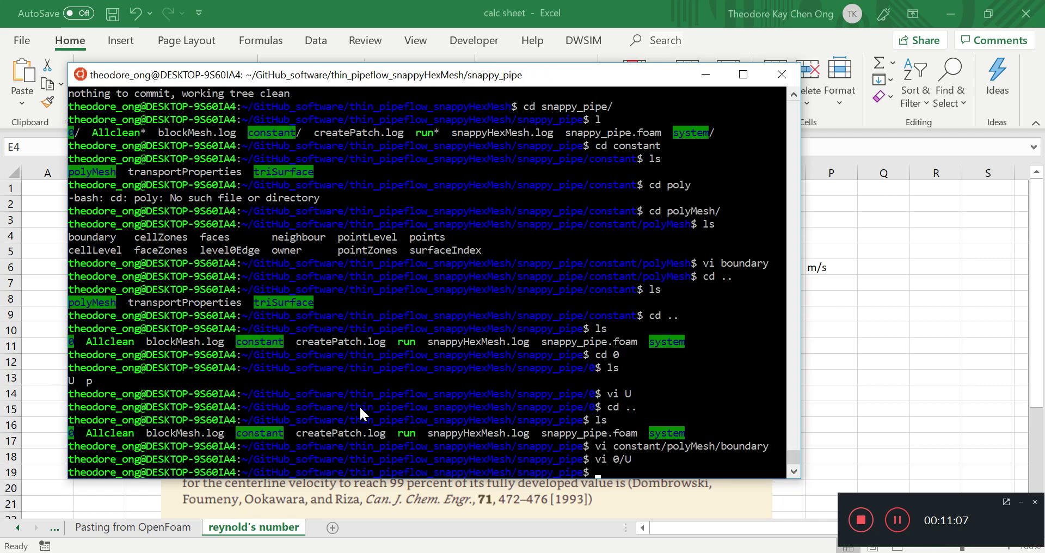
pyautogui.write('vi 0/p')
pyautogui.press('Return')
# - Rename the 0/p patches movingWall, fixedWalls and frontAndBack to topPatch, wall and bottomPatch
pyautogui.press('Down')
pyautogui.press('Down')
pyautogui.press('Down')
pyautogui.press('Down')
pyautogui.press('Down')
pyautogui.press('Down')
pyautogui.press('Down')
pyautogui.press('Down')
pyautogui.press('Down')
pyautogui.press('Down')
pyautogui.press('Down')
pyautogui.press('Down')
pyautogui.press('Down')
pyautogui.press('Down')
pyautogui.press('Down')
pyautogui.press('Down')
pyautogui.press('Down')
pyautogui.press('Down')
pyautogui.press('Down')
pyautogui.press('Down')
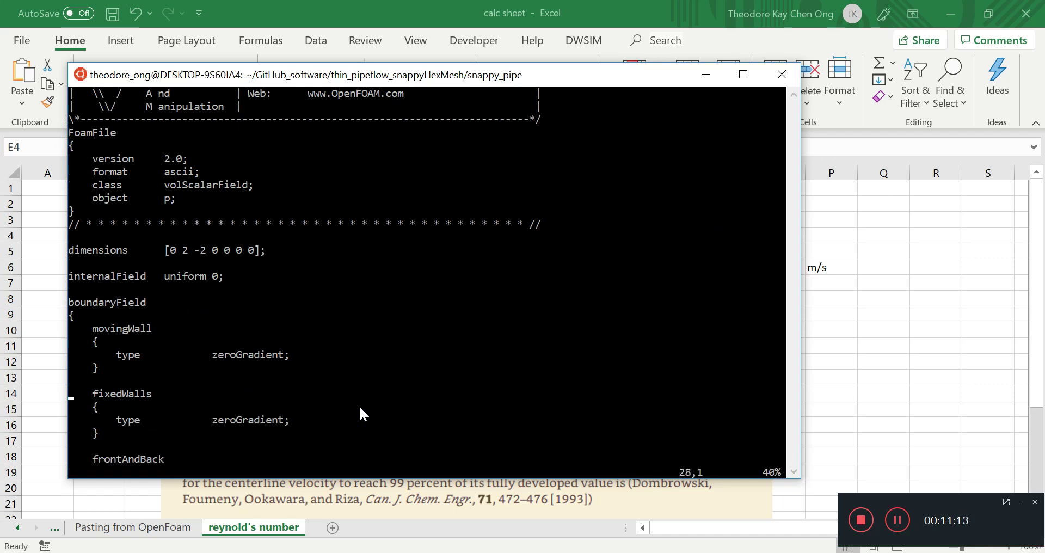
pyautogui.press('Up')
pyautogui.press('Up')
pyautogui.press('Up')
pyautogui.press('Up')
pyautogui.press('Up')
pyautogui.press('Right')
pyautogui.press('Right')
pyautogui.press('Right')
pyautogui.press('Right')
pyautogui.press('i')
pyautogui.press('Delete')
pyautogui.press('Delete')
pyautogui.press('Delete')
pyautogui.press('Delete')
pyautogui.press('Delete')
pyautogui.press('Delete')
pyautogui.press('Delete')
pyautogui.press('Delete')
pyautogui.press('Delete')
pyautogui.press('Delete')
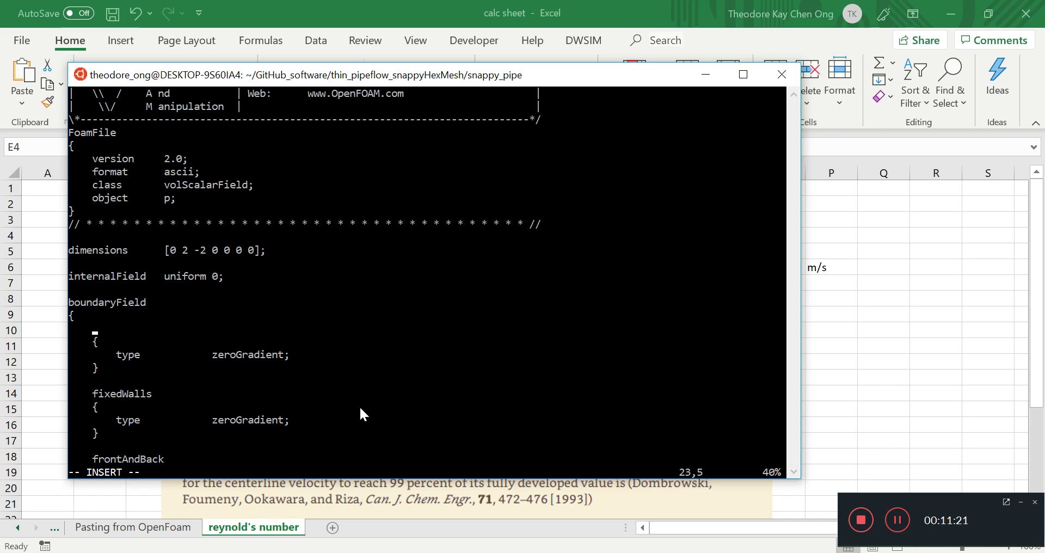
pyautogui.write('topPatch')
pyautogui.press('Down')
pyautogui.press('Down')
pyautogui.press('Down')
pyautogui.press('Down')
pyautogui.press('Down')
pyautogui.press('Left')
pyautogui.press('Left')
pyautogui.press('Left')
pyautogui.press('Left')
pyautogui.press('Left')
pyautogui.press('Left')
pyautogui.press('Left')
pyautogui.press('BackSpace')
pyautogui.press('Delete')
pyautogui.press('Delete')
pyautogui.press('Delete')
pyautogui.press('Delete')
pyautogui.press('Delete')
pyautogui.press('Delete')
pyautogui.press('Delete')
pyautogui.press('Delete')
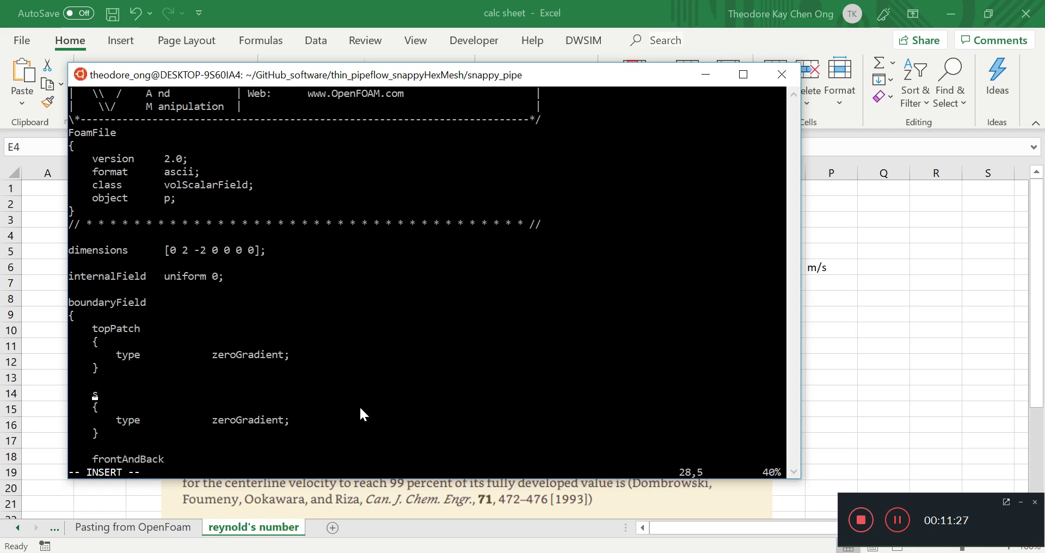
pyautogui.press('Delete')
pyautogui.write('wall')
pyautogui.press('Down')
pyautogui.press('Down')
pyautogui.press('Down')
pyautogui.press('Down')
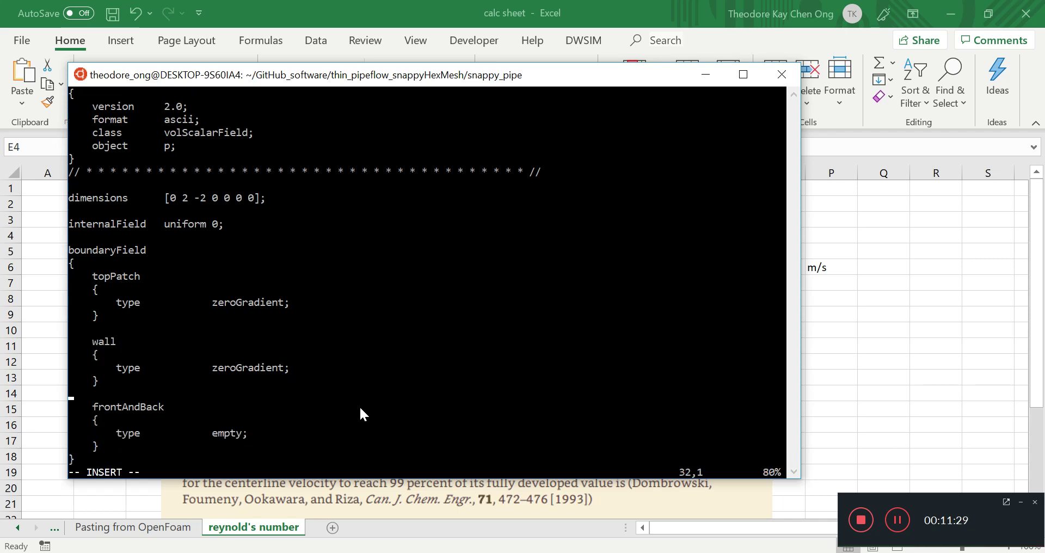
pyautogui.press('Down')
pyautogui.press('Right')
pyautogui.press('Right')
pyautogui.press('Right')
pyautogui.press('Right')
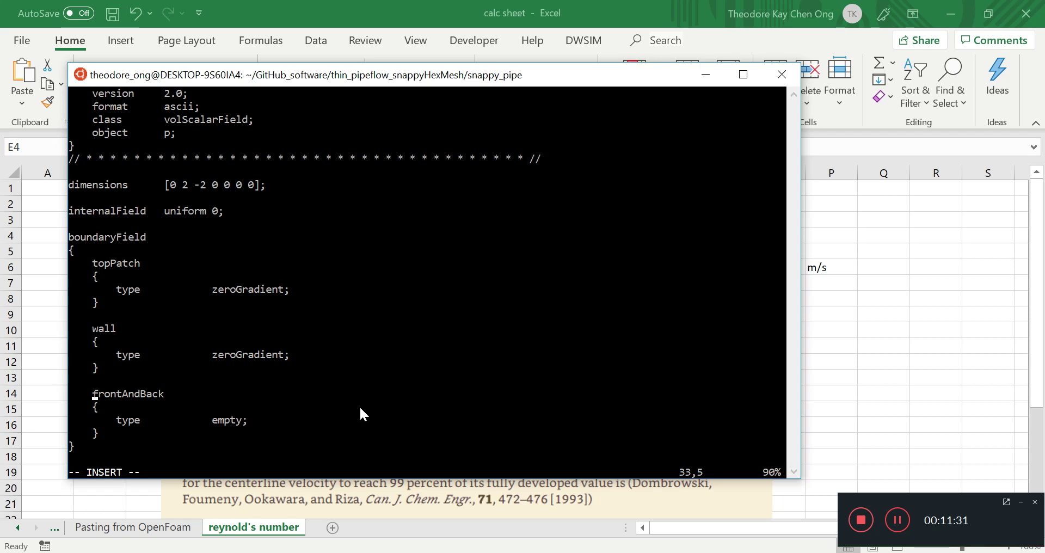
pyautogui.press('Delete')
pyautogui.press('Delete')
pyautogui.press('Delete')
pyautogui.press('Delete')
pyautogui.press('Delete')
pyautogui.press('Delete')
pyautogui.press('Delete')
pyautogui.press('Delete')
pyautogui.press('Delete')
pyautogui.press('Delete')
pyautogui.press('Delete')
pyautogui.press('Delete')
pyautogui.write('bottomPatch')
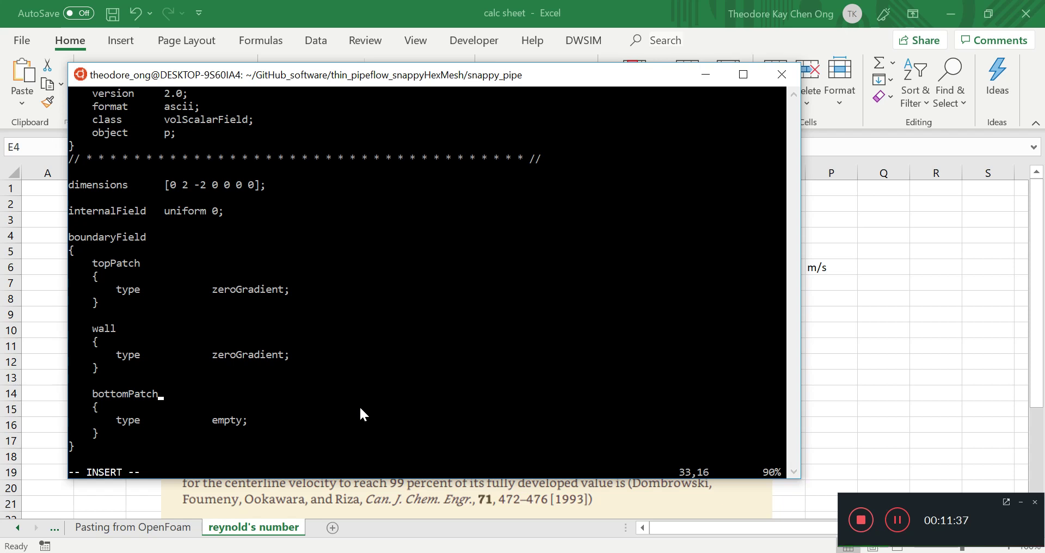
# - Change bottomPatch's type in 0/p from empty to zeroGradient
pyautogui.press('Down')
pyautogui.press('Down')
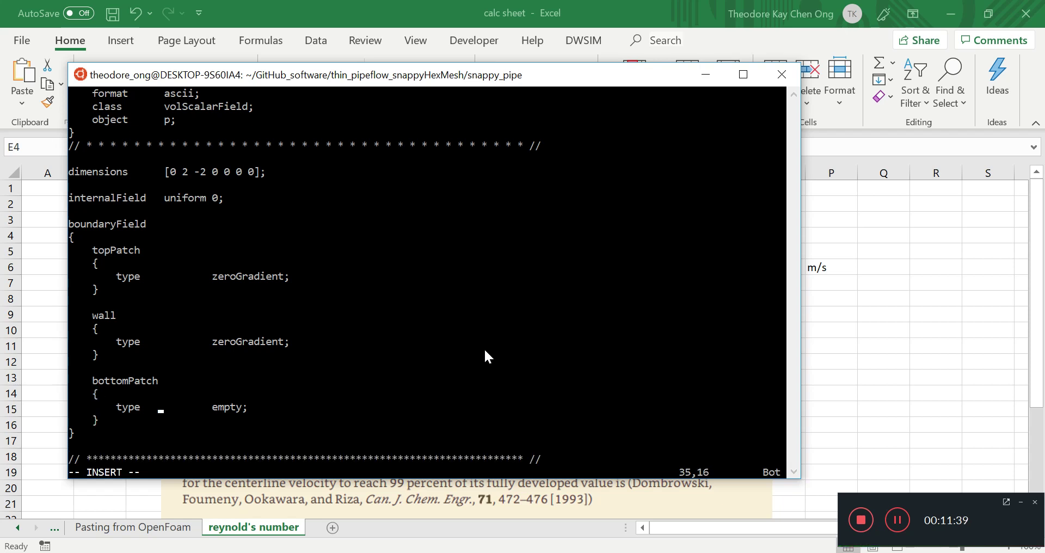
pyautogui.press('Right')
pyautogui.press('Right')
pyautogui.press('Right')
pyautogui.press('Right')
pyautogui.press('Right')
pyautogui.press('Right')
pyautogui.press('Right')
pyautogui.press('Right')
pyautogui.press('Right')
pyautogui.press('Insert')
pyautogui.press('Insert')
pyautogui.press('Delete')
pyautogui.press('Delete')
pyautogui.press('Delete')
pyautogui.press('Delete')
pyautogui.press('Delete')
pyautogui.write('zeroGradient')
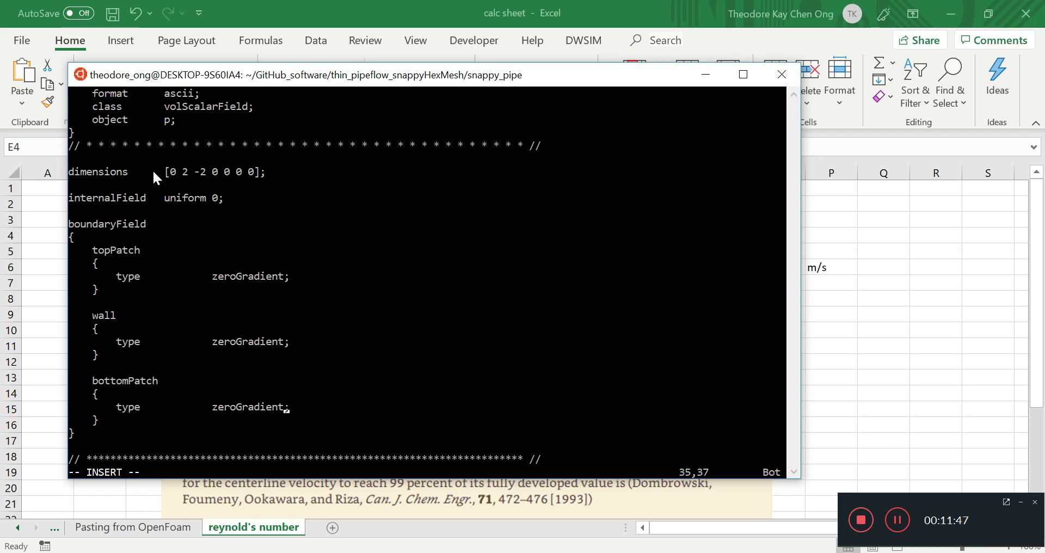
# - Point out the pressure dimensions 0 2 -2 and the header, then enter :wq
pyautogui.moveTo(171, 171); pyautogui.dragTo(207, 176)
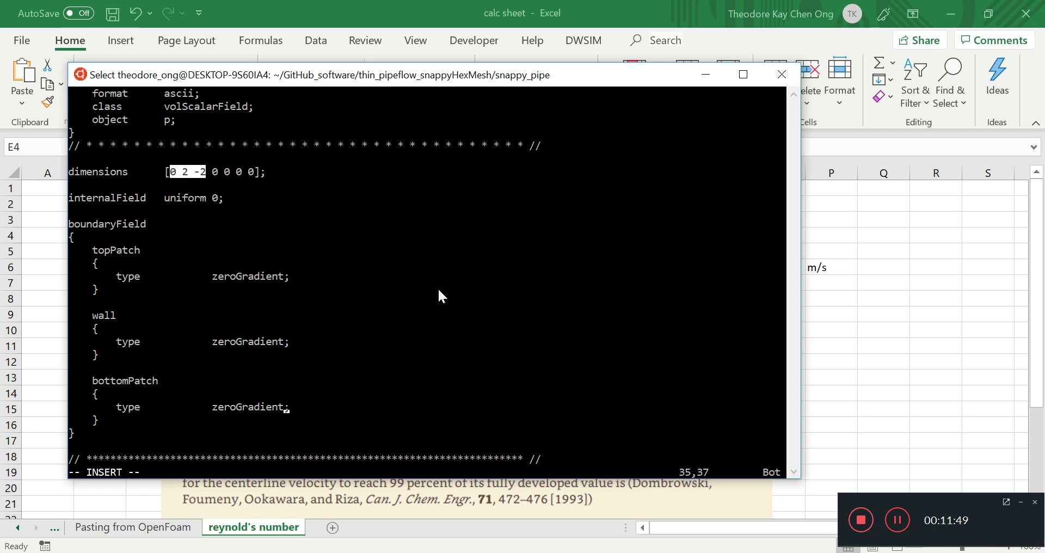
pyautogui.hotkey('ctrl', 'c')
pyautogui.press('Up')
pyautogui.press('Up')
pyautogui.press('Up')
pyautogui.press('Up')
pyautogui.press('Up')
pyautogui.press('Up')
pyautogui.press('Up')
pyautogui.press('Up')
pyautogui.press('Up')
pyautogui.press('Up')
pyautogui.press('Up')
pyautogui.press('Up')
pyautogui.press('Up')
pyautogui.press('Up')
pyautogui.press('Up')
pyautogui.press('Up')
pyautogui.press('Up')
pyautogui.press('Up')
pyautogui.press('Up')
pyautogui.press('Up')
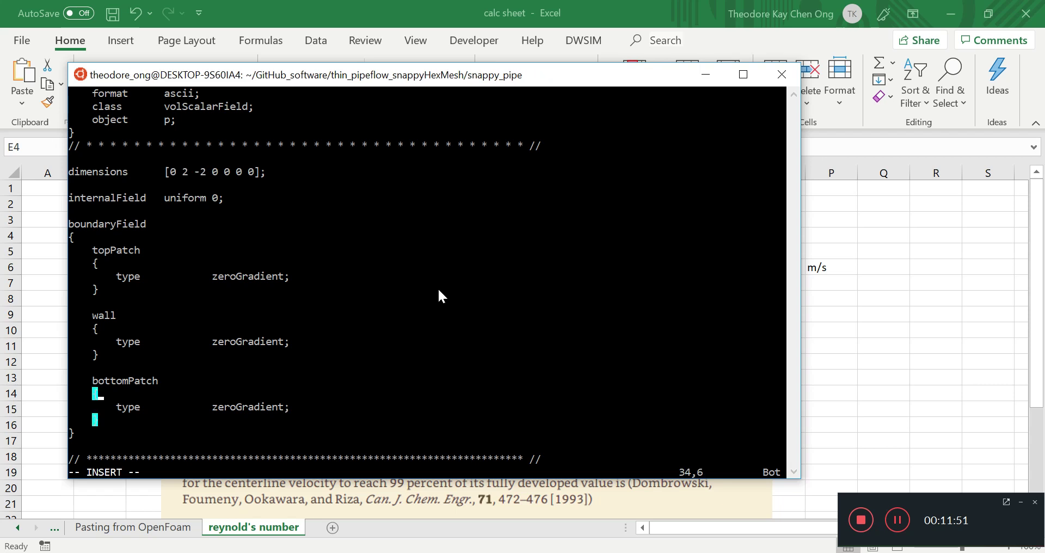
pyautogui.press('Up')
pyautogui.press('Up')
pyautogui.press('Up')
pyautogui.press('Up')
pyautogui.press('Up')
pyautogui.press('Up')
pyautogui.press('Up')
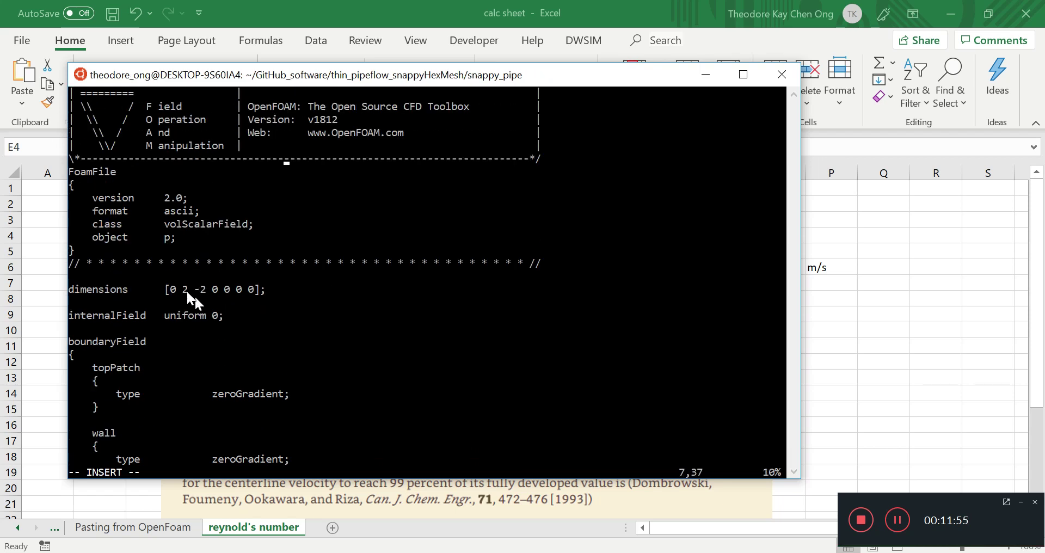
pyautogui.click(216, 288)
pyautogui.click(274, 343)
pyautogui.press('Escape')
pyautogui.write(':')
pyautogui.press('Escape')
pyautogui.write(':wq')
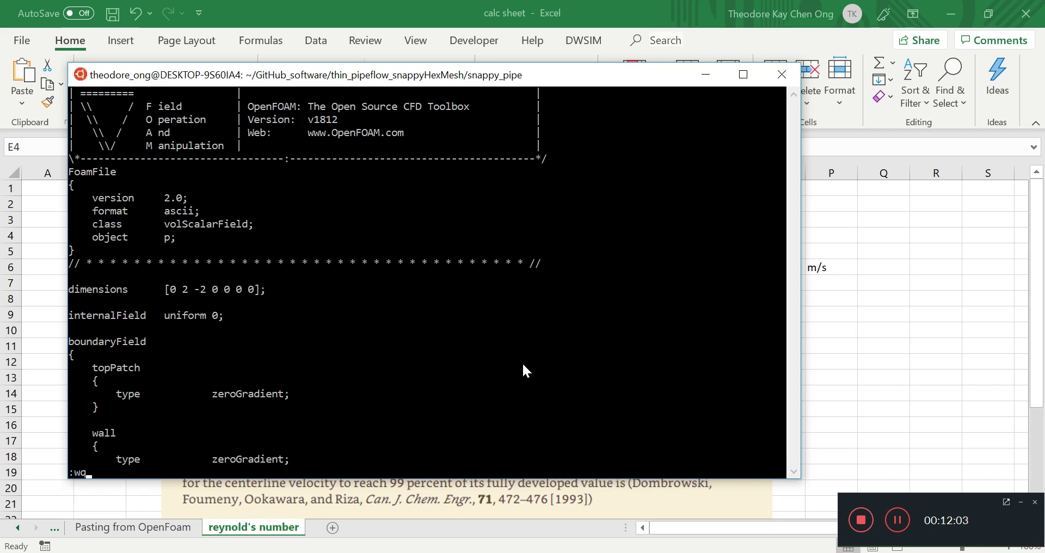
# - Save and close 0/p, list the snappy_pipe folder, and begin typing vi constant/tr
pyautogui.press('Return')
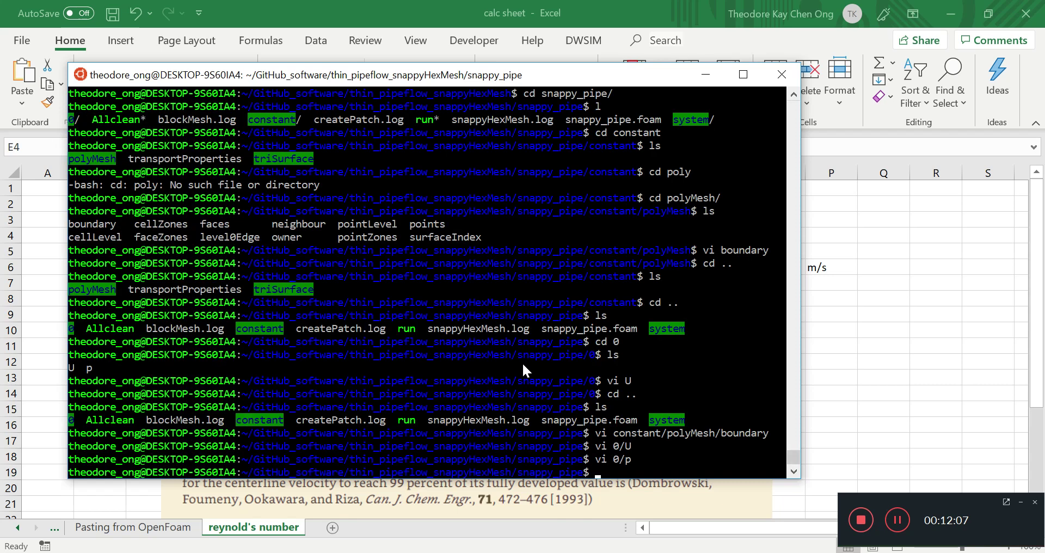
pyautogui.write('l')
pyautogui.press('Return')
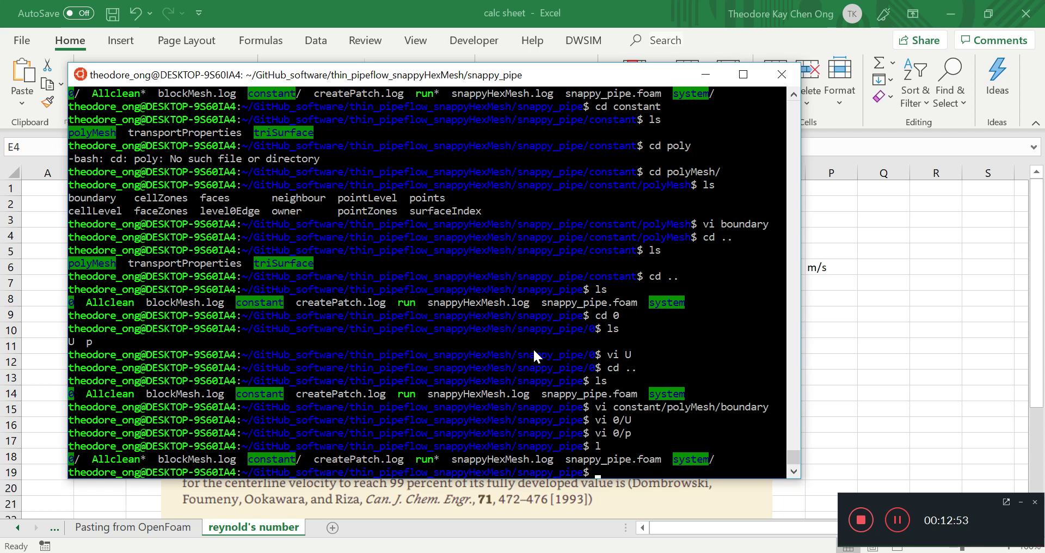
pyautogui.write('vi constant/tra')
# - Move into the constant folder, list it, and open transportProperties in vi
pyautogui.press('Tab')
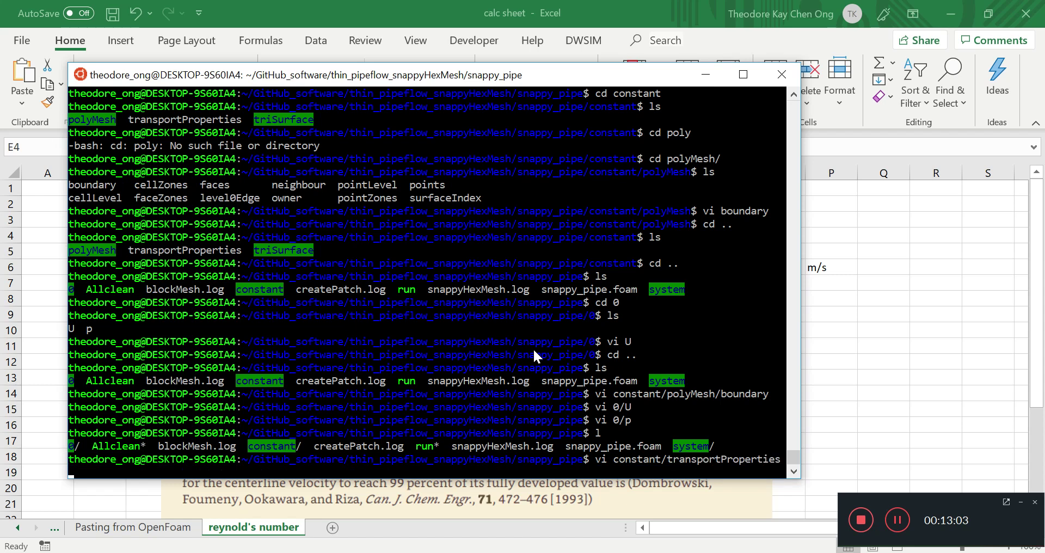
pyautogui.press('BackSpace')
pyautogui.press('BackSpace')
pyautogui.press('BackSpace')
pyautogui.press('BackSpace')
pyautogui.press('BackSpace')
pyautogui.press('BackSpace')
pyautogui.press('BackSpace')
pyautogui.press('BackSpace')
pyautogui.press('BackSpace')
pyautogui.press('BackSpace')
pyautogui.press('BackSpace')
pyautogui.press('BackSpace')
pyautogui.press('BackSpace')
pyautogui.press('BackSpace')
pyautogui.press('BackSpace')
pyautogui.press('BackSpace')
pyautogui.press('BackSpace')
pyautogui.press('BackSpace')
pyautogui.press('BackSpace')
pyautogui.press('BackSpace')
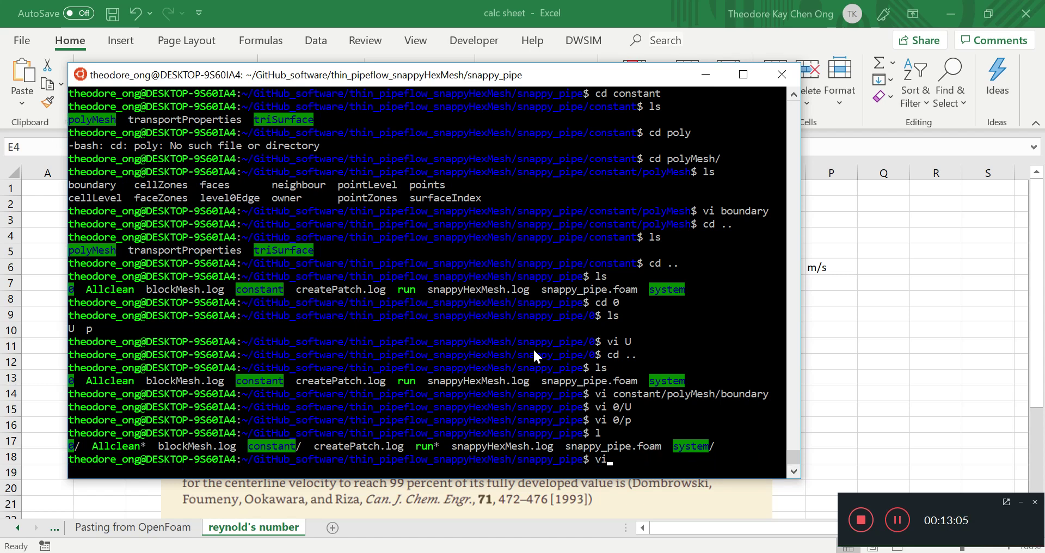
pyautogui.write('cd constant')
pyautogui.press('Return')
pyautogui.write('ls')
pyautogui.press('Return')
pyautogui.write('vi tra')
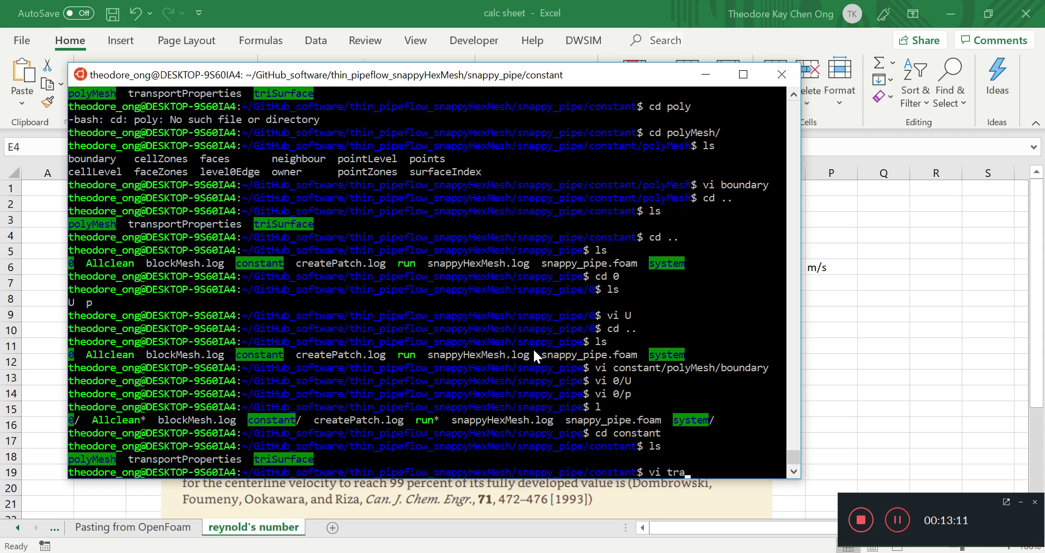
pyautogui.press('Tab')
pyautogui.press('Return')
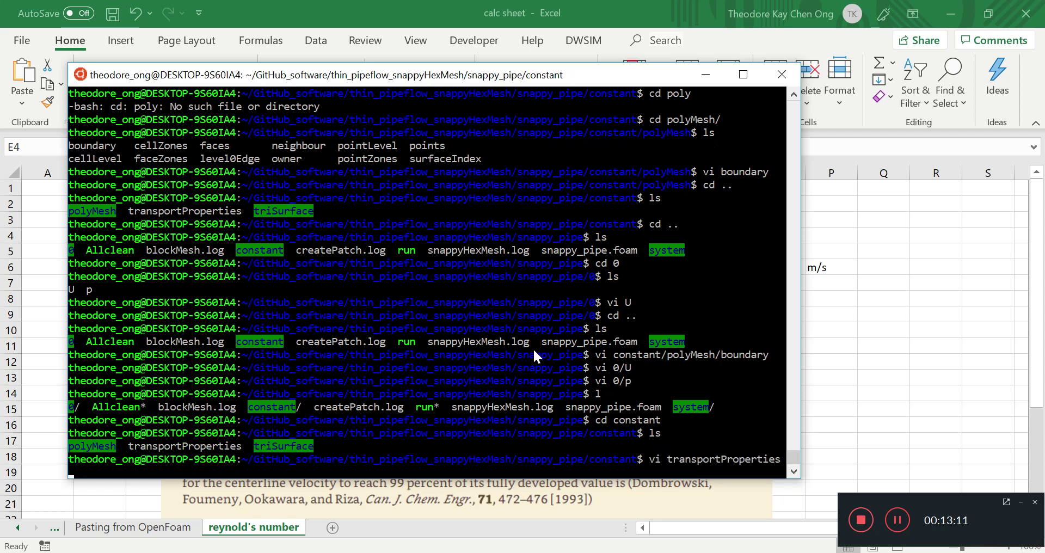
# - Change nu from 0.01 to 1.0e-6 and save with :wq
pyautogui.press('Down')
pyautogui.press('Down')
pyautogui.press('Down')
pyautogui.press('Down')
pyautogui.press('Down')
pyautogui.press('Down')
pyautogui.press('Down')
pyautogui.press('Down')
pyautogui.press('Down')
pyautogui.press('Down')
pyautogui.press('Down')
pyautogui.press('Down')
pyautogui.press('Down')
pyautogui.press('Down')
pyautogui.press('Down')
pyautogui.press('Down')
pyautogui.press('Down')
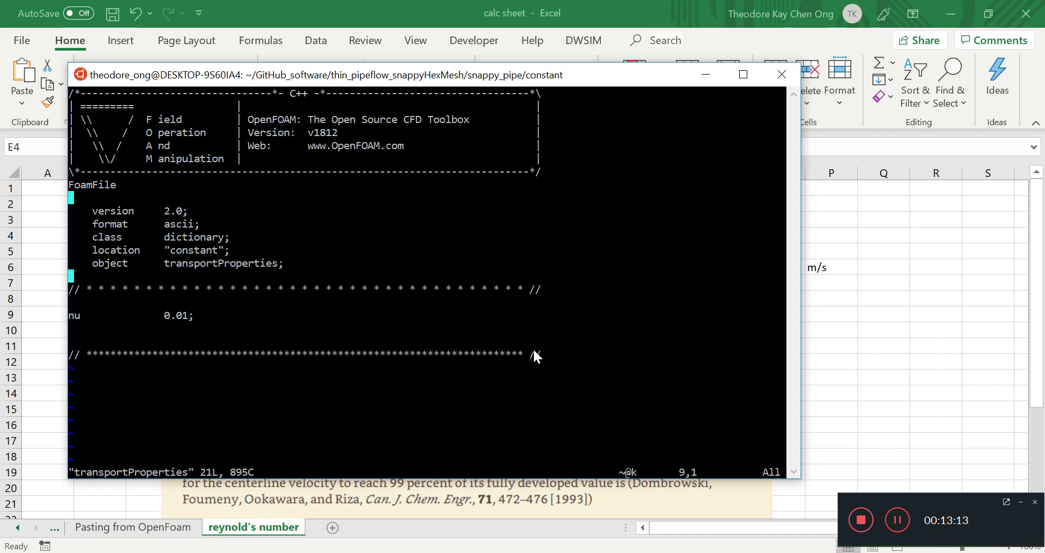
pyautogui.press('Right')
pyautogui.press('Right')
pyautogui.press('Right')
pyautogui.press('Right')
pyautogui.press('Right')
pyautogui.press('Right')
pyautogui.press('Right')
pyautogui.press('Right')
pyautogui.press('Right')
pyautogui.press('Right')
pyautogui.press('Right')
pyautogui.press('Right')
pyautogui.press('Right')
pyautogui.press('Right')
pyautogui.press('Right')
pyautogui.press('Right')
pyautogui.press('i')
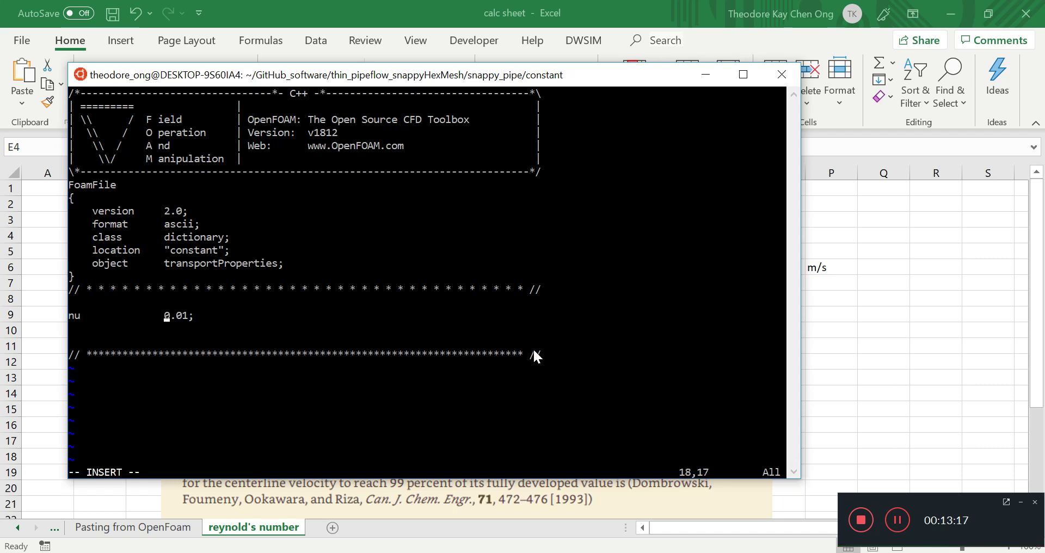
pyautogui.press('Delete')
pyautogui.press('Delete')
pyautogui.press('Delete')
pyautogui.press('Delete')
pyautogui.write('1.0e-6')
pyautogui.press('Escape')
pyautogui.write(':q')
pyautogui.press('BackSpace')
pyautogui.write('wq')
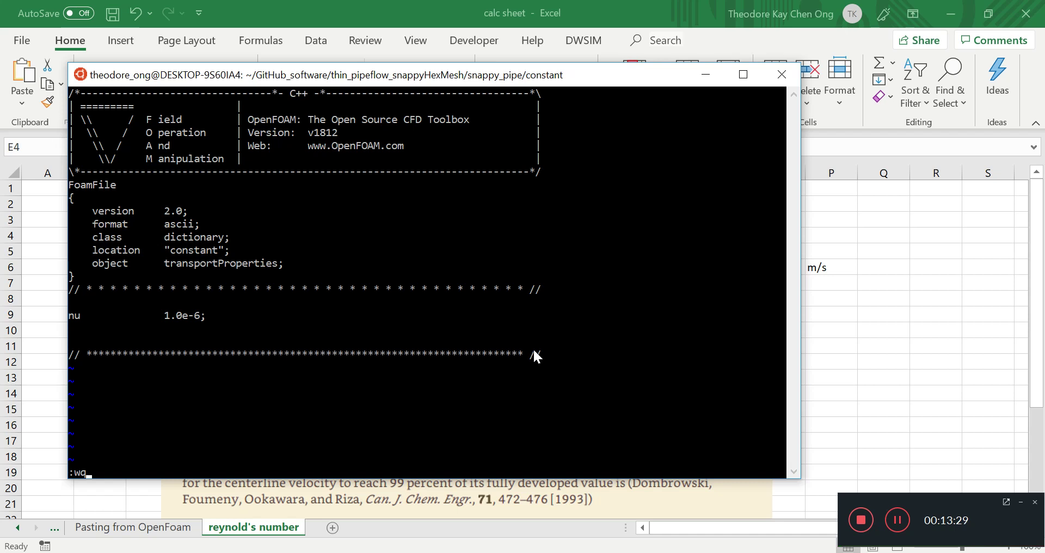
pyautogui.press('Return')
# - Return to the snappy_pipe folder, list it, and point out the 0, constant and system folders
pyautogui.write('l')
pyautogui.press('Return')
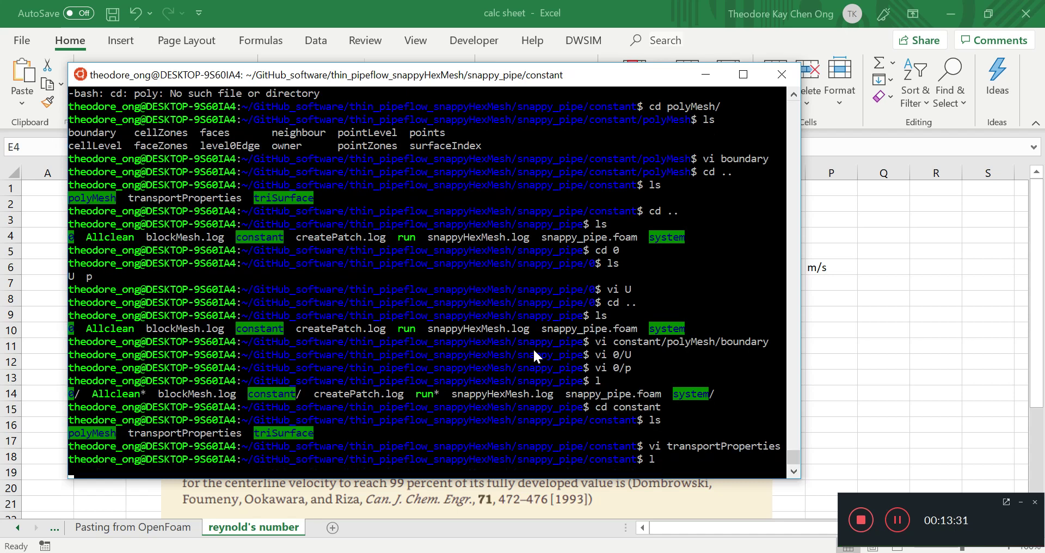
pyautogui.write('cd ..')
pyautogui.press('Return')
pyautogui.write('ls')
pyautogui.press('Return')
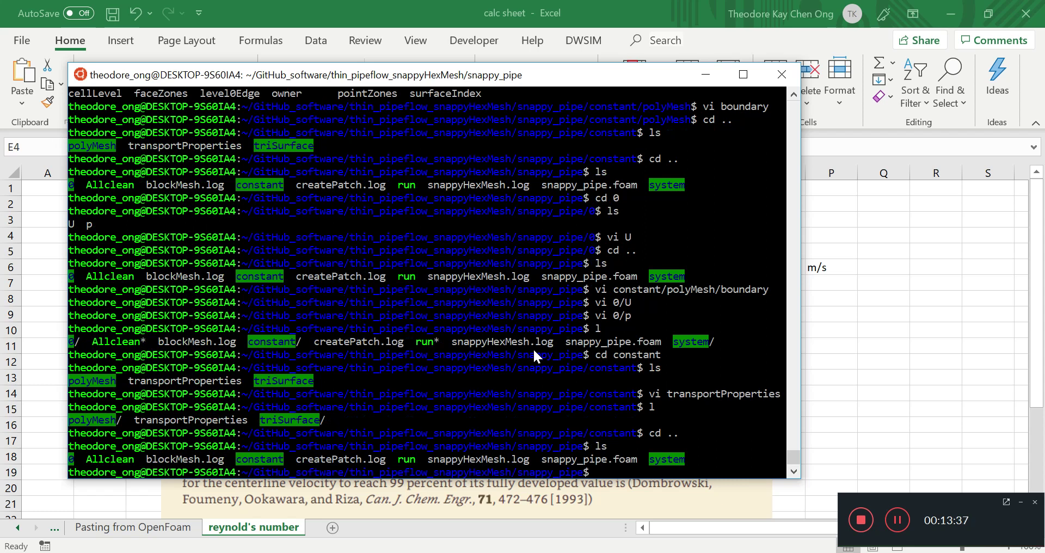
pyautogui.click(71, 459)
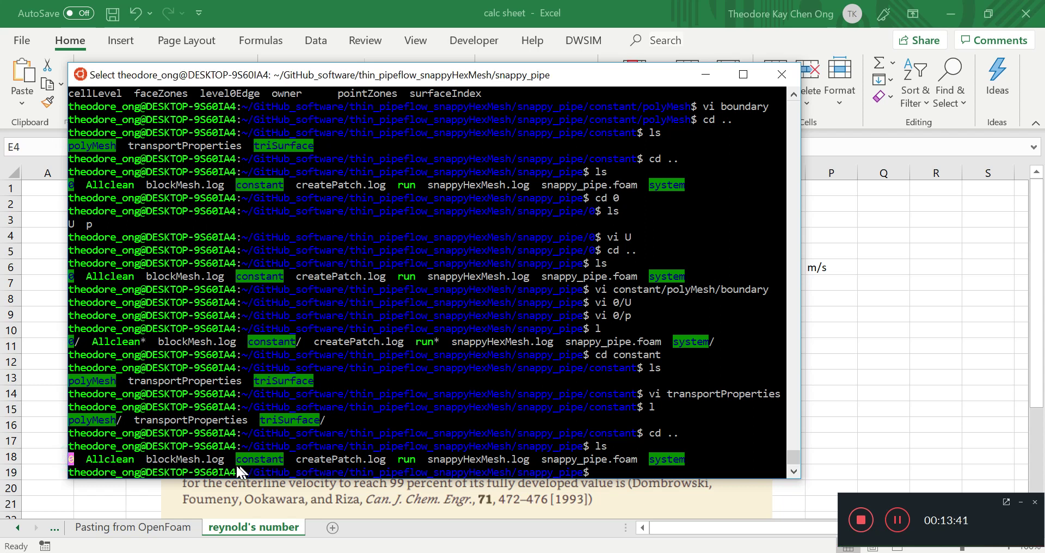
pyautogui.moveTo(236, 459); pyautogui.dragTo(277, 459)
pyautogui.moveTo(651, 461); pyautogui.dragTo(681, 455)
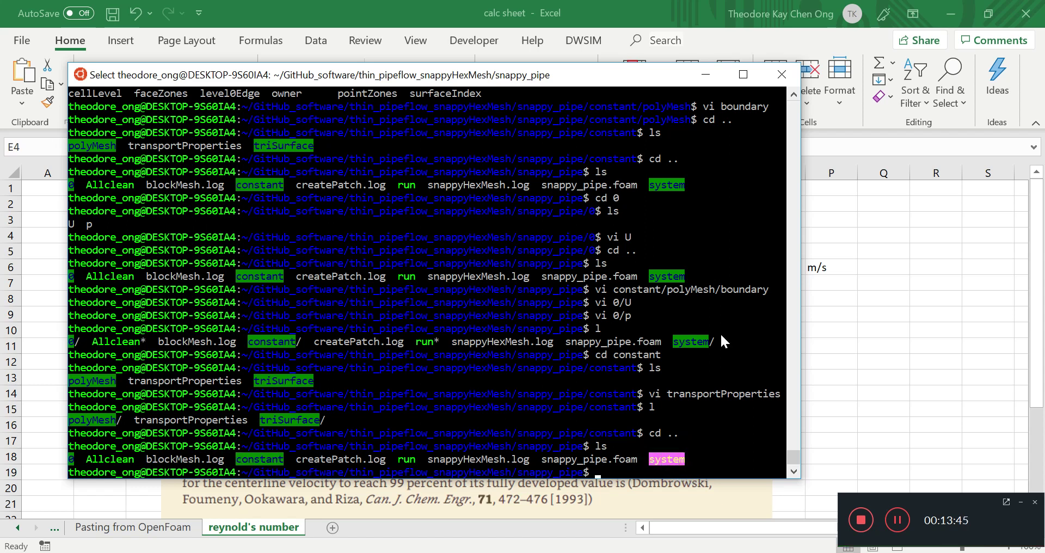
pyautogui.press('Escape')
# - Open system/controlDict and change startFrom from startTime to latestTime
pyautogui.write('vi system/controlDict')
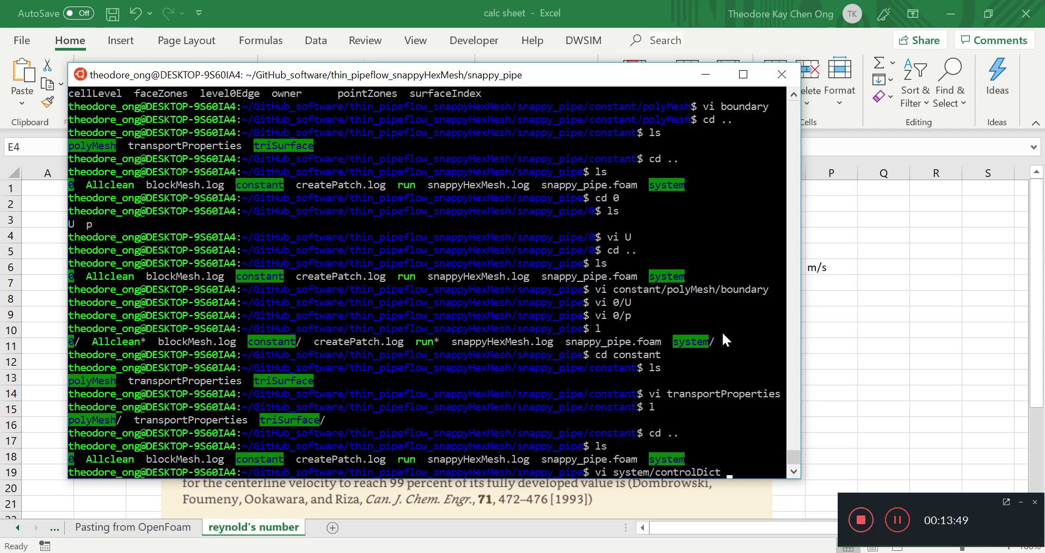
pyautogui.press('Return')
pyautogui.press('Down')
pyautogui.press('Down')
pyautogui.press('Down')
pyautogui.press('Down')
pyautogui.press('Down')
pyautogui.press('Down')
pyautogui.press('Down')
pyautogui.press('Down')
pyautogui.press('Down')
pyautogui.press('Down')
pyautogui.press('Down')
pyautogui.press('Down')
pyautogui.press('Down')
pyautogui.press('Down')
pyautogui.press('Down')
pyautogui.press('Down')
pyautogui.press('Down')
pyautogui.press('Down')
pyautogui.press('Down')
pyautogui.press('Down')
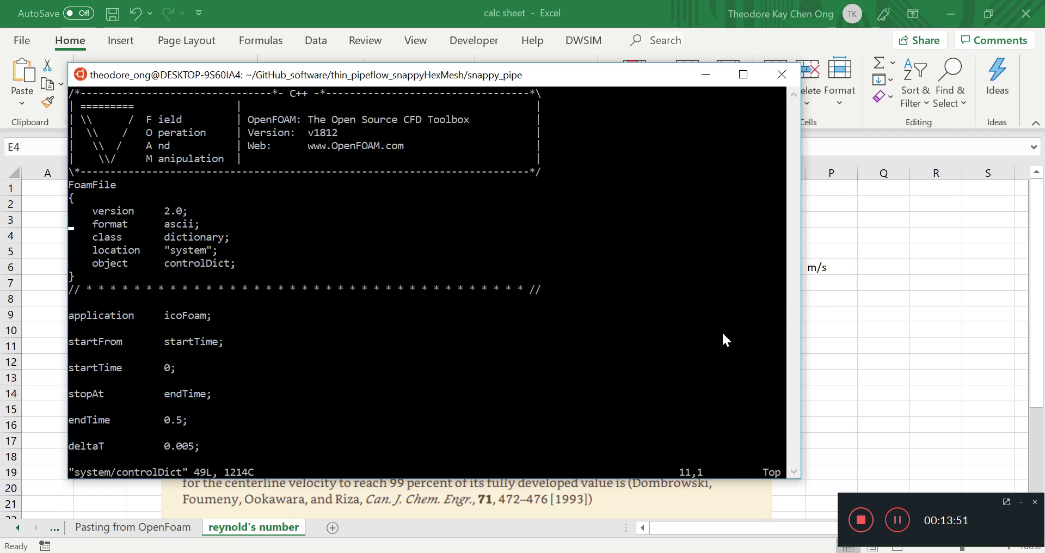
pyautogui.press('Up')
pyautogui.press('Up')
pyautogui.press('Up')
pyautogui.press('Up')
pyautogui.press('Up')
pyautogui.press('Up')
pyautogui.press('Up')
pyautogui.press('Down')
pyautogui.press('Down')
pyautogui.press('Down')
pyautogui.press('Right')
pyautogui.press('Right')
pyautogui.press('Right')
pyautogui.press('Right')
pyautogui.press('Right')
pyautogui.press('Right')
pyautogui.press('Right')
pyautogui.press('Right')
pyautogui.press('Right')
pyautogui.press('Right')
pyautogui.press('Right')
pyautogui.press('Right')
pyautogui.press('Right')
pyautogui.press('Right')
pyautogui.press('Right')
pyautogui.press('Right')
pyautogui.press('i')
pyautogui.press('Delete')
pyautogui.press('Delete')
pyautogui.press('Delete')
pyautogui.press('Delete')
pyautogui.press('Delete')
pyautogui.write('latest')
# - Review deltaT 0.005 and the remaining run settings, then save controlDict with :wq
pyautogui.press('Down')
pyautogui.press('Down')
pyautogui.press('Down')
pyautogui.press('Down')
pyautogui.press('Down')
pyautogui.press('Down')
pyautogui.press('Down')
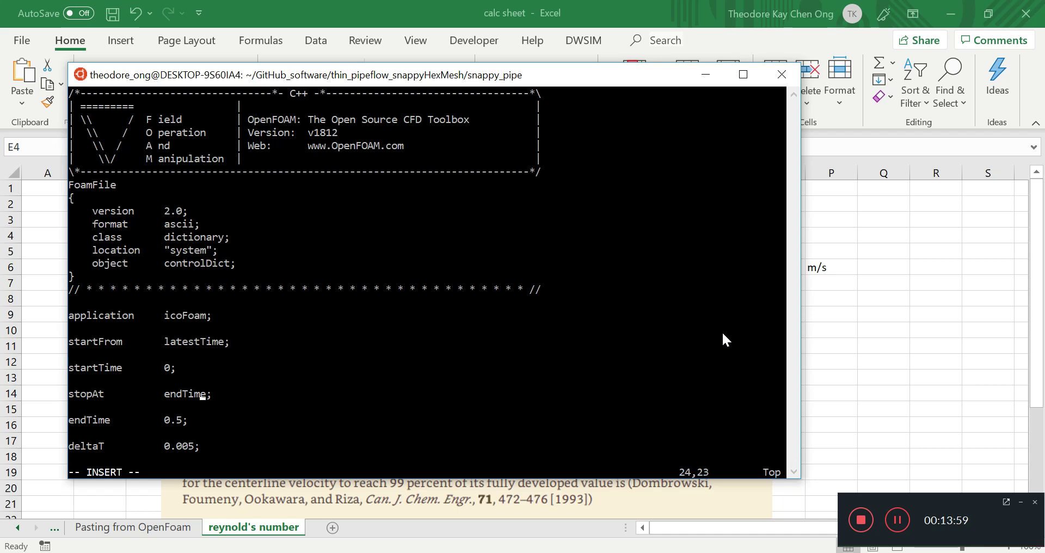
pyautogui.press('Down')
pyautogui.press('End')
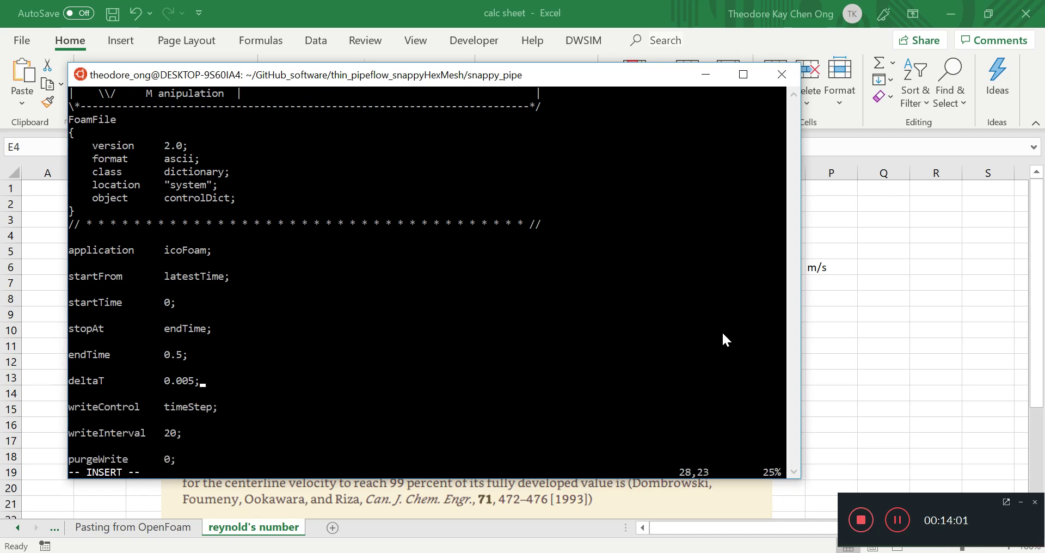
pyautogui.press('Left')
pyautogui.press('Left')
pyautogui.press('Left')
pyautogui.press('Down')
pyautogui.press('Down')
pyautogui.press('Down')
pyautogui.press('Down')
pyautogui.press('Down')
pyautogui.press('Down')
pyautogui.press('Down')
pyautogui.press('Down')
pyautogui.press('Down')
pyautogui.press('Down')
pyautogui.press('Down')
pyautogui.press('Down')
pyautogui.press('Down')
pyautogui.press('Down')
pyautogui.press('Down')
pyautogui.press('Down')
pyautogui.press('Down')
pyautogui.press('Down')
pyautogui.press('Down')
pyautogui.press('Down')
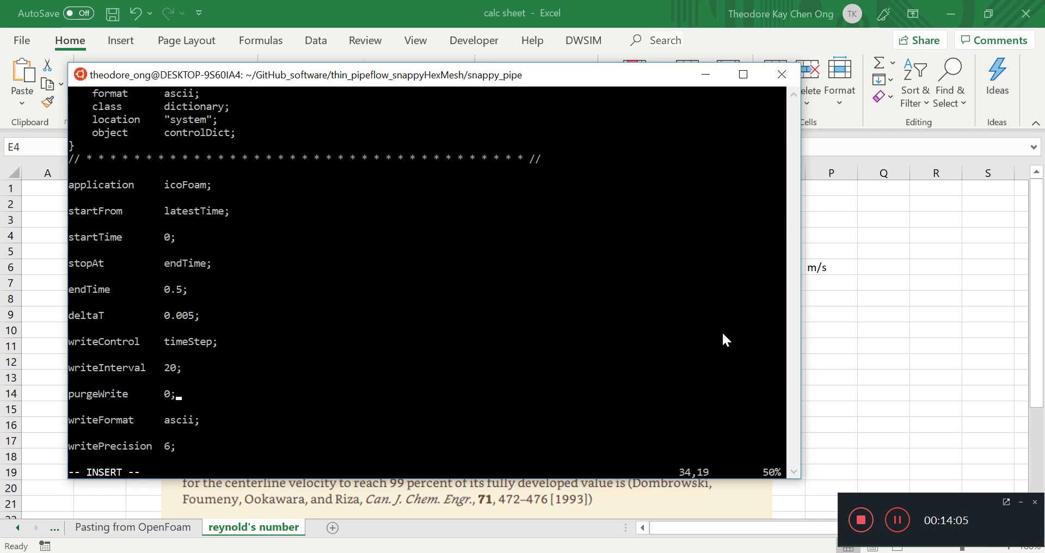
pyautogui.press('Up')
pyautogui.press('Up')
pyautogui.press('Up')
pyautogui.press('Up')
pyautogui.press('Up')
pyautogui.press('Up')
pyautogui.press('Up')
pyautogui.press('Up')
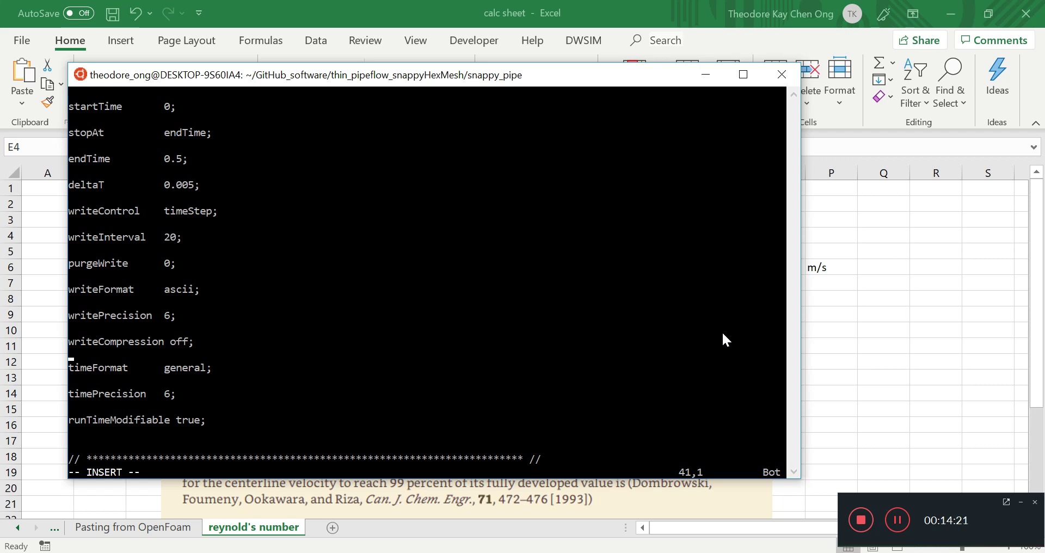
pyautogui.press('Up')
pyautogui.press('Up')
pyautogui.press('Up')
pyautogui.press('Up')
pyautogui.press('Up')
pyautogui.press('Up')
pyautogui.press('Up')
pyautogui.press('Up')
pyautogui.press('Up')
pyautogui.press('Up')
pyautogui.press('Up')
pyautogui.press('Up')
pyautogui.press('Up')
pyautogui.press('Up')
pyautogui.press('Up')
pyautogui.press('Up')
pyautogui.press('Up')
pyautogui.press('Up')
pyautogui.press('Up')
pyautogui.press('Up')
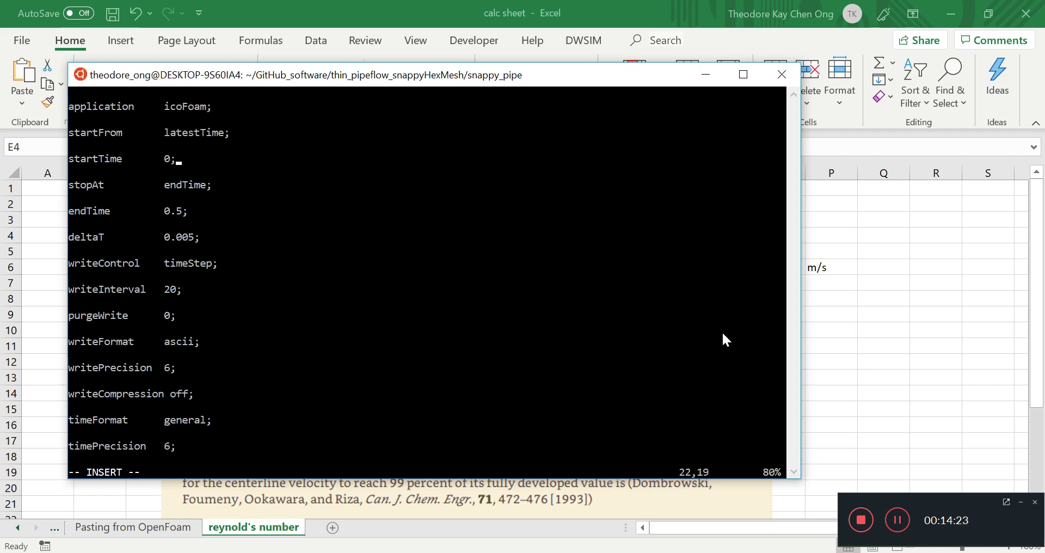
pyautogui.press('Up')
pyautogui.press('Up')
pyautogui.press('Up')
pyautogui.press('Up')
pyautogui.press('Right')
pyautogui.press('Escape')
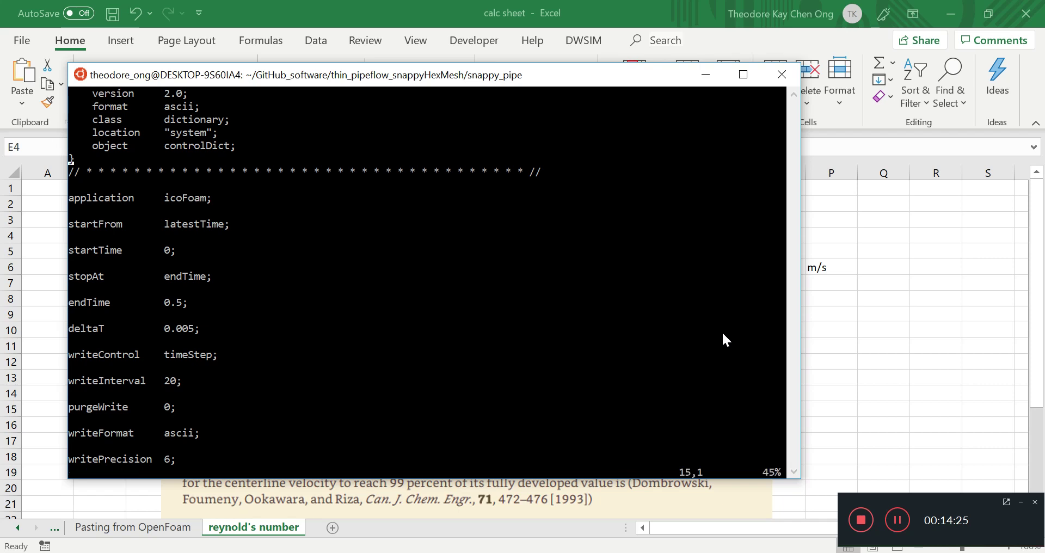
pyautogui.write(':wq')
pyautogui.press('Return')
# - List the snappy_pipe case folder, then start icoFoam and check its startup output to 'Create mesh'
pyautogui.write('l')
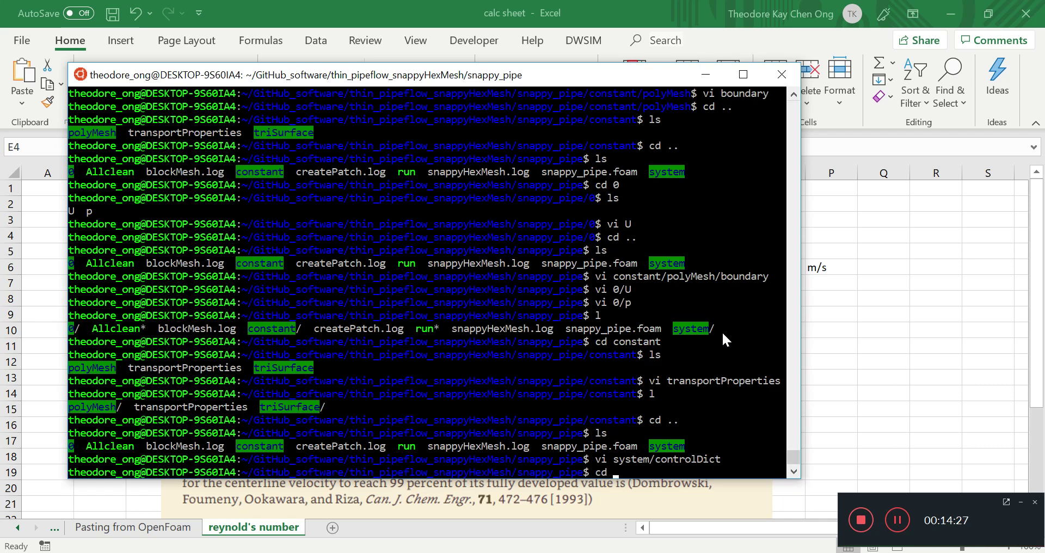
pyautogui.press('Return')
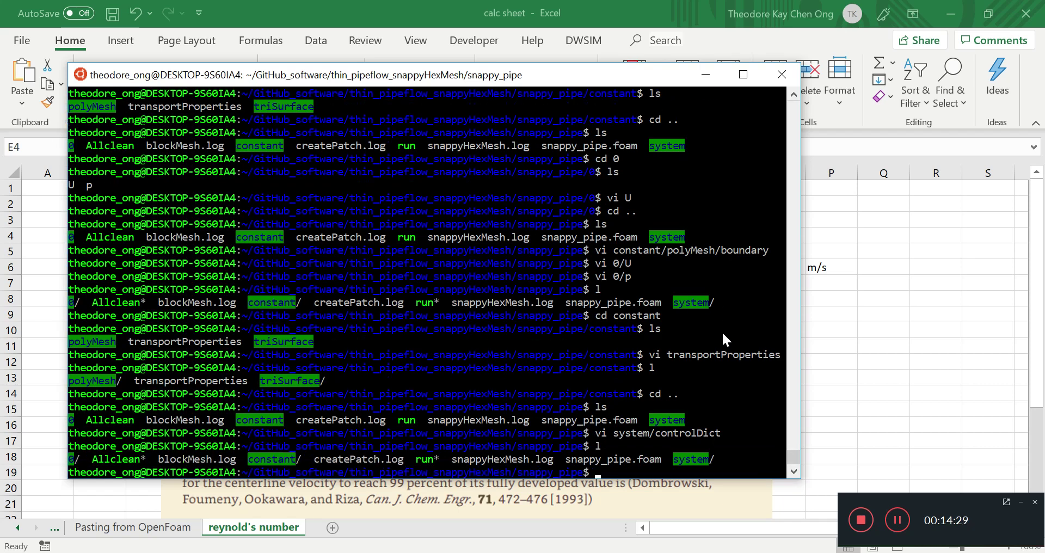
pyautogui.write('icoFoam')
pyautogui.press('Return')
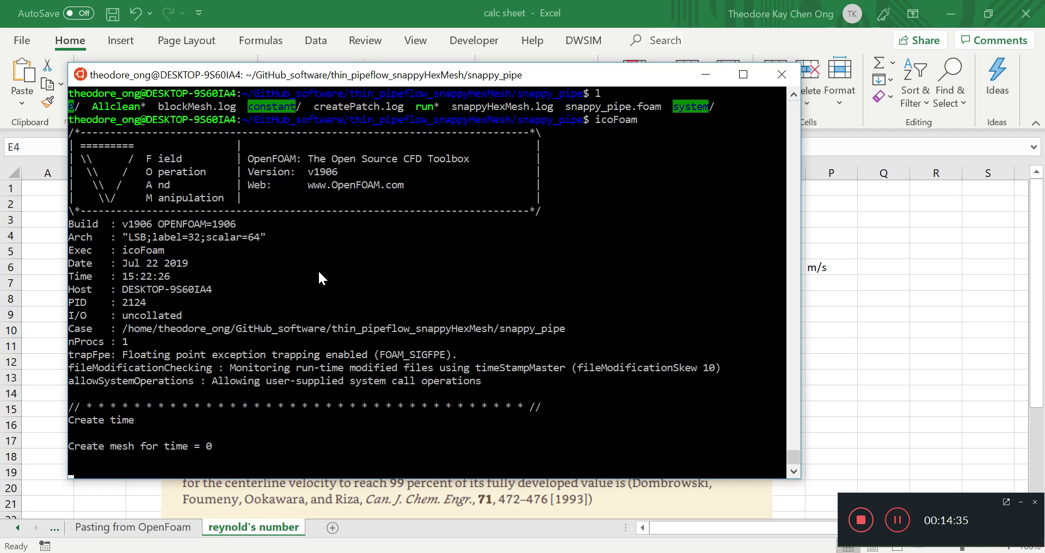
pyautogui.moveTo(265, 264); pyautogui.dragTo(368, 430)
pyautogui.click(368, 429)
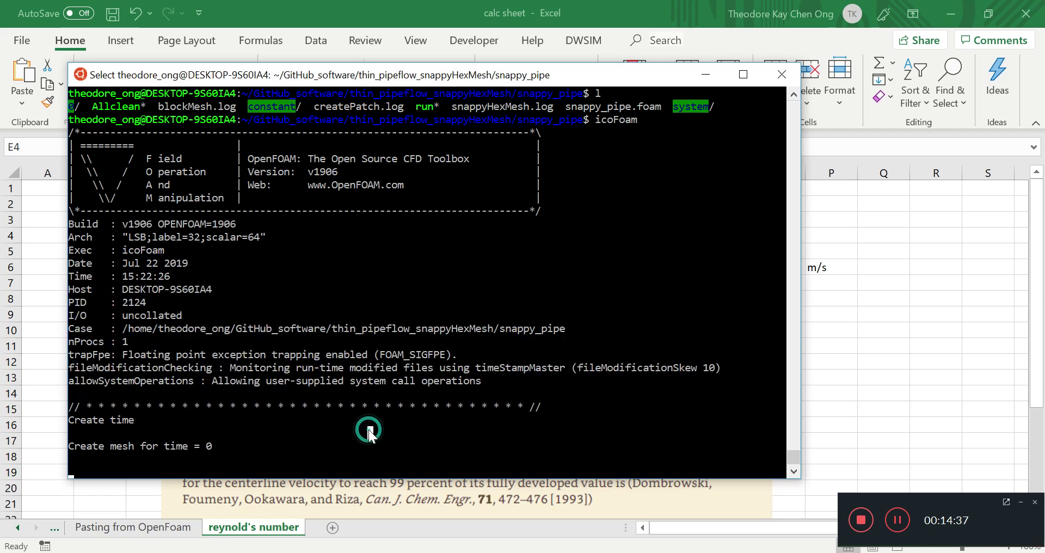